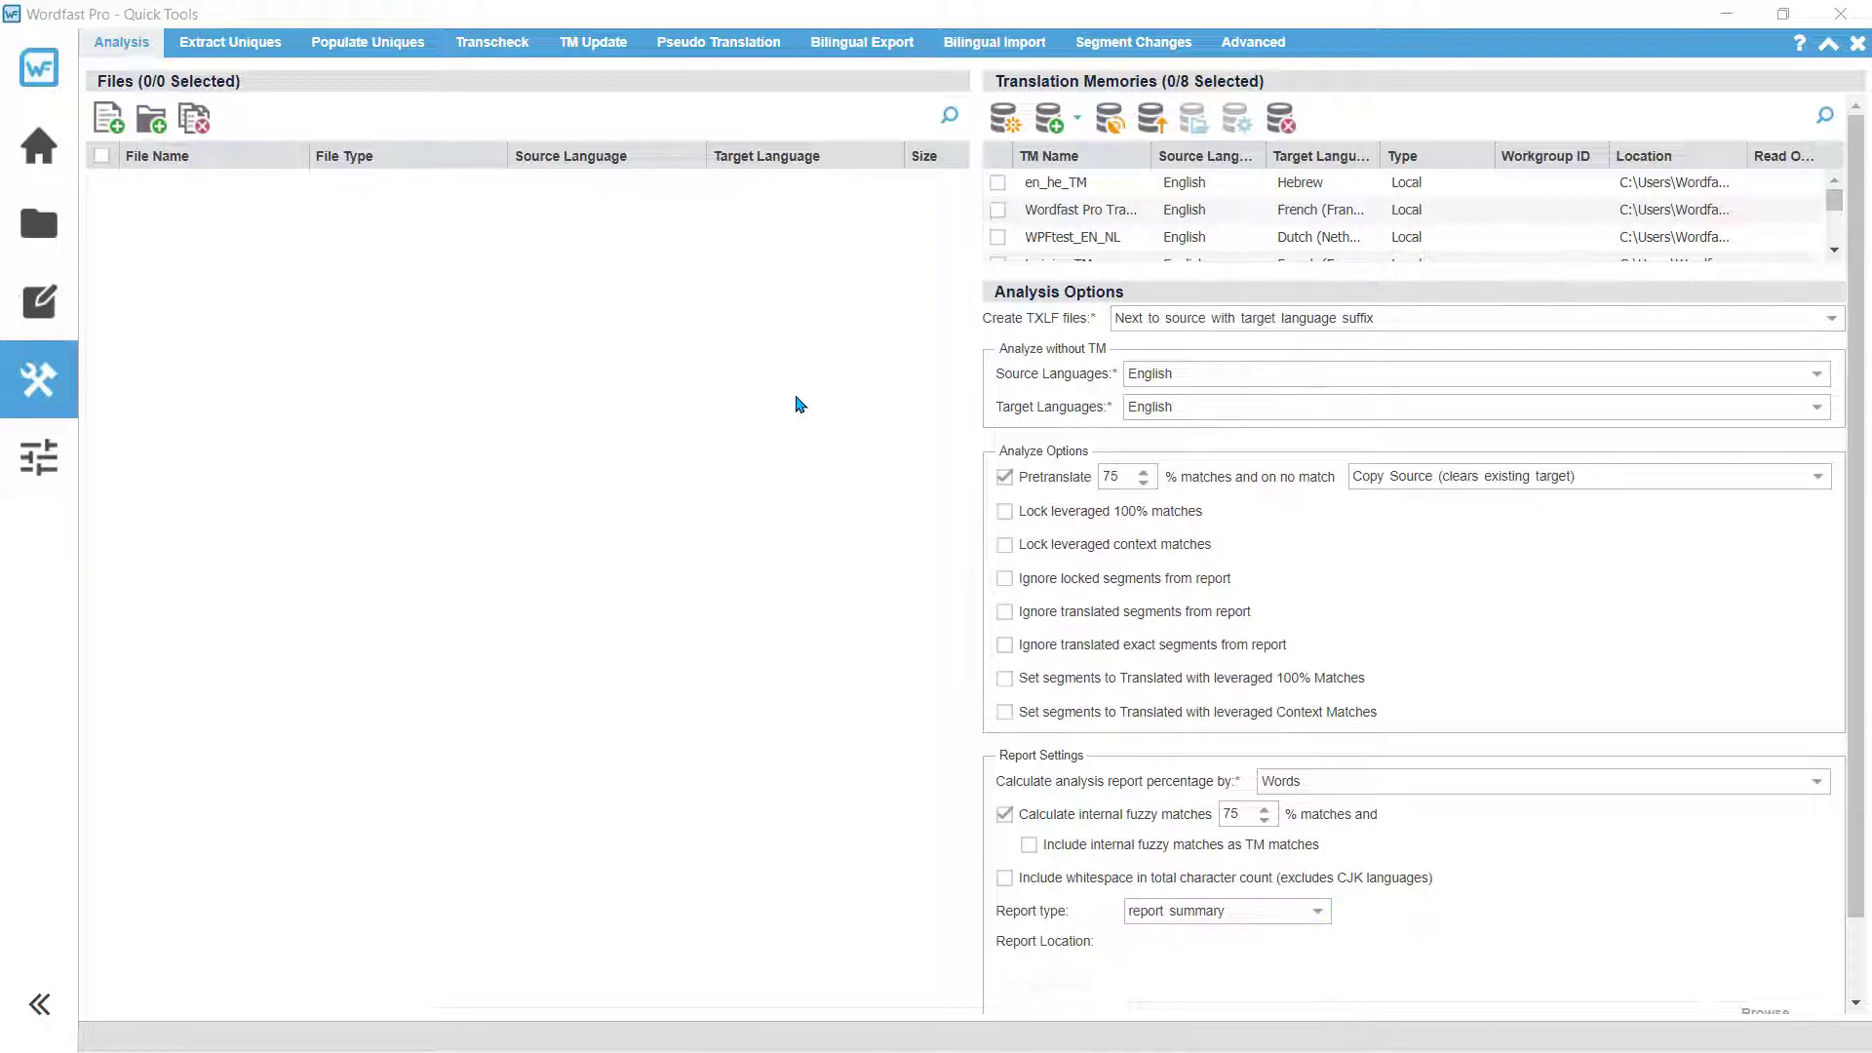
Show the Quick Tools Bilingual Export page with Bilingual Review Export, after a brief look at Bilingual Import.
click(853, 49)
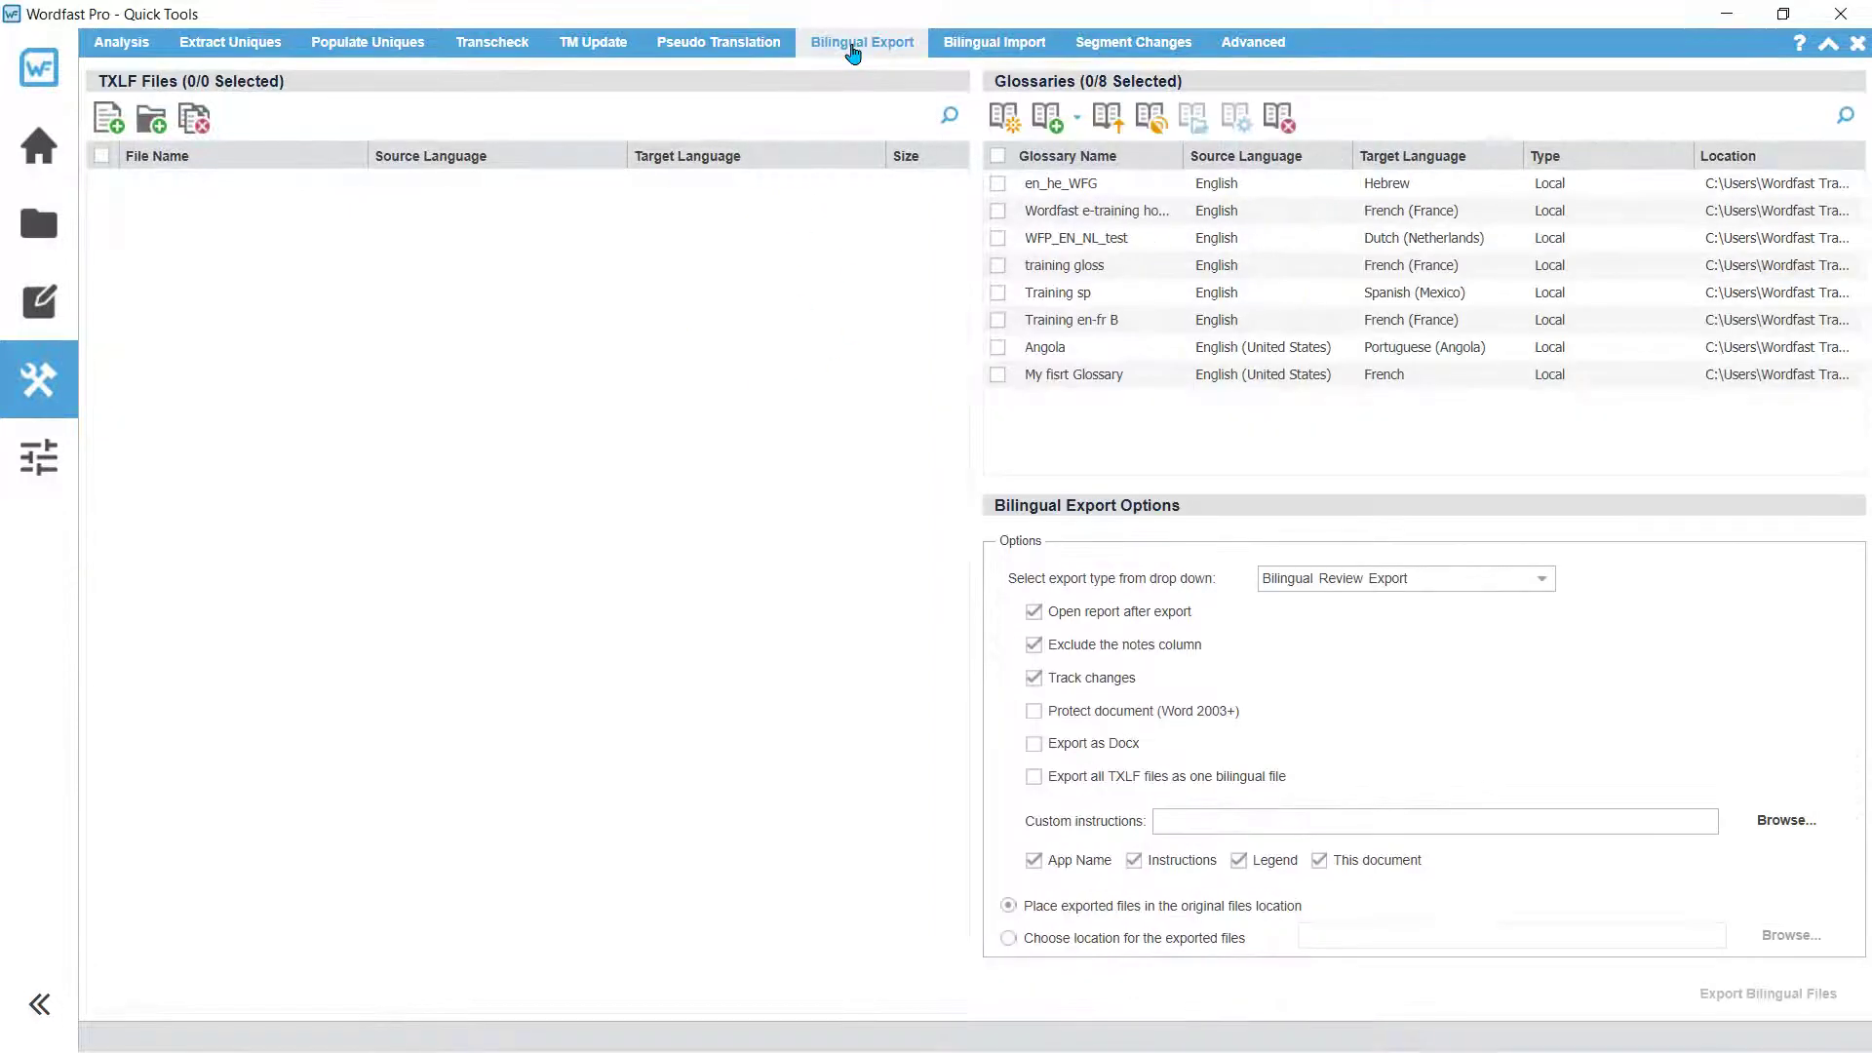
click(975, 49)
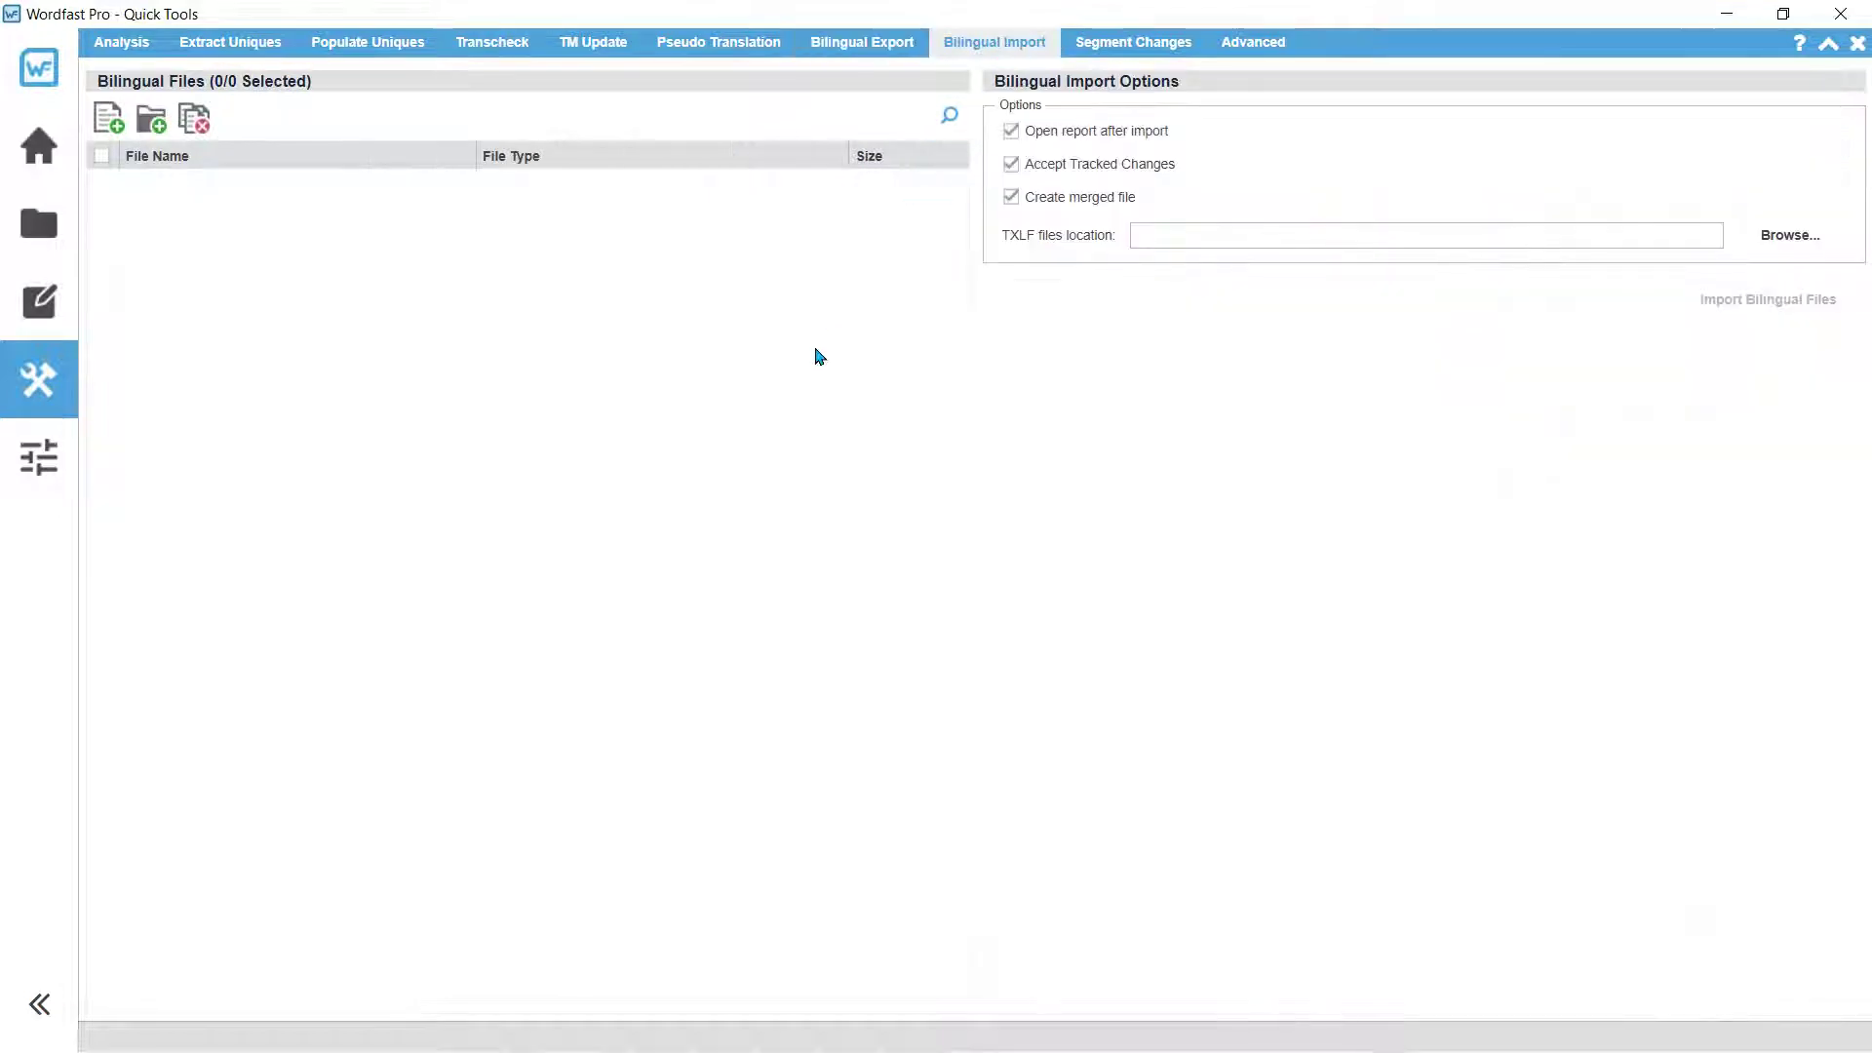
click(893, 49)
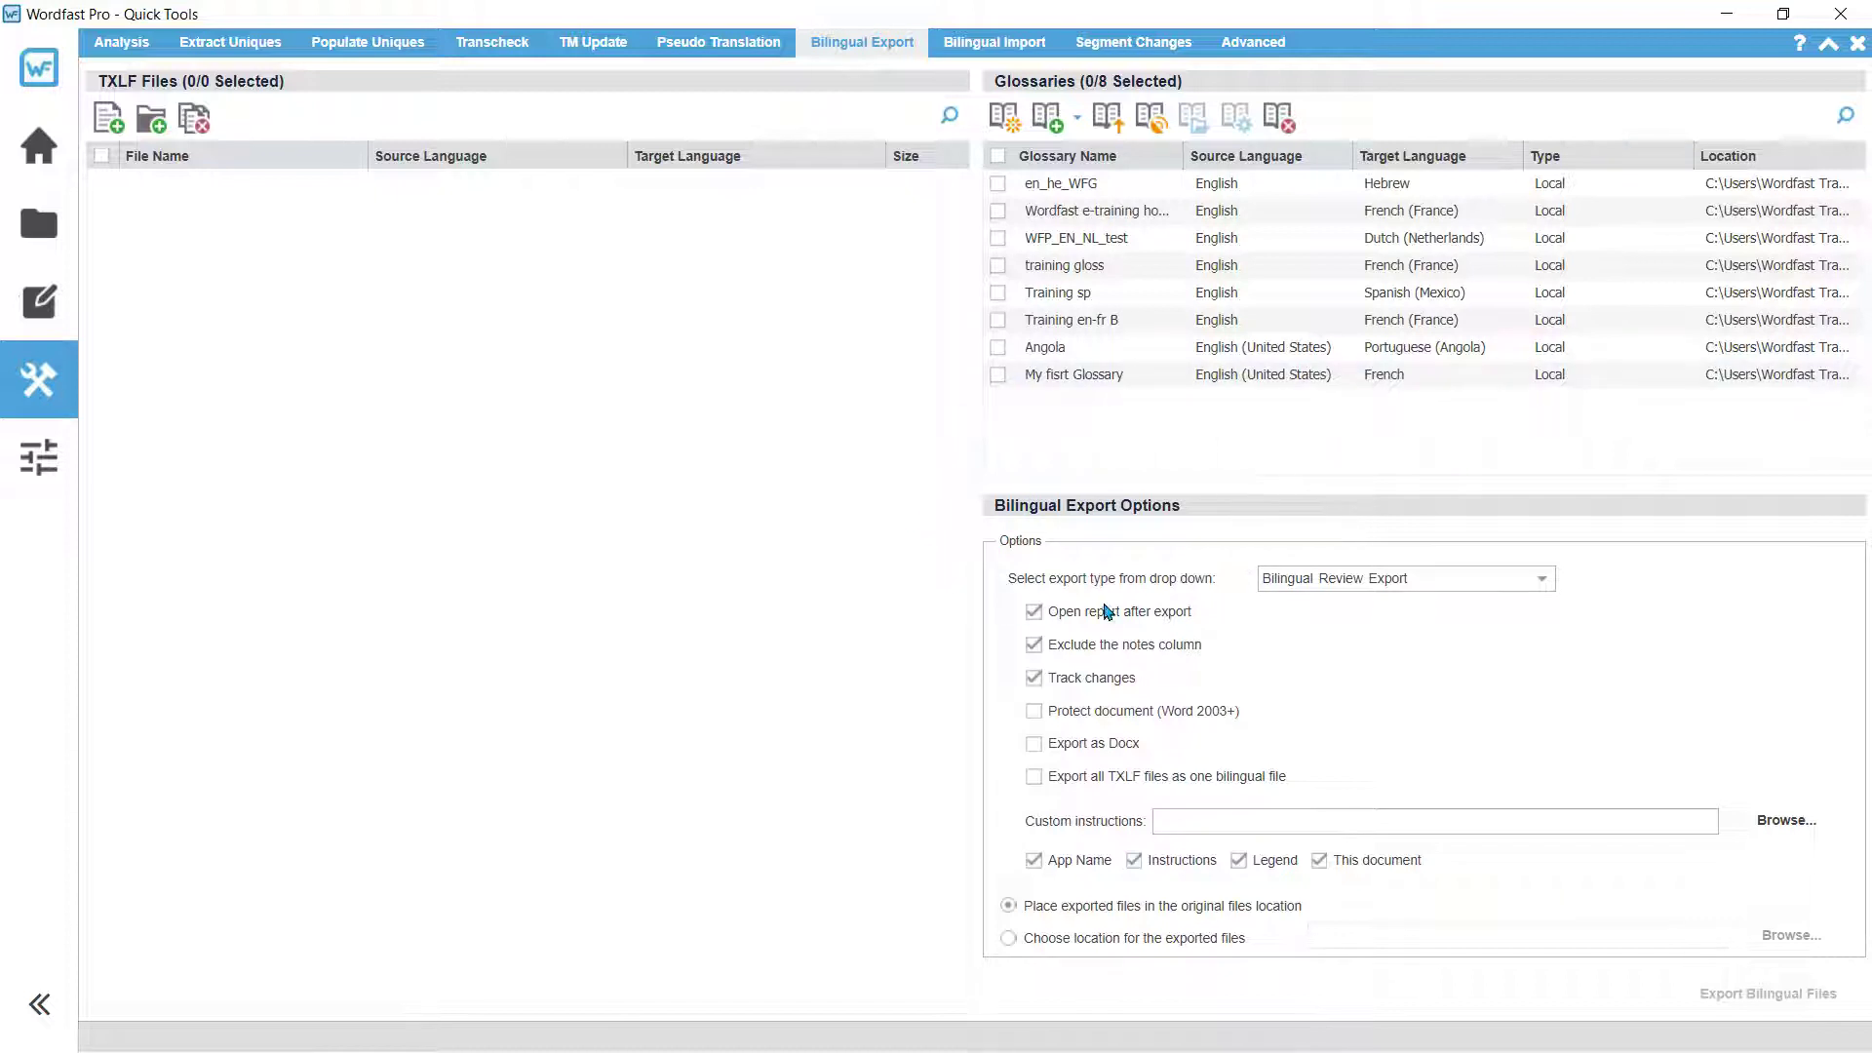
click(1544, 579)
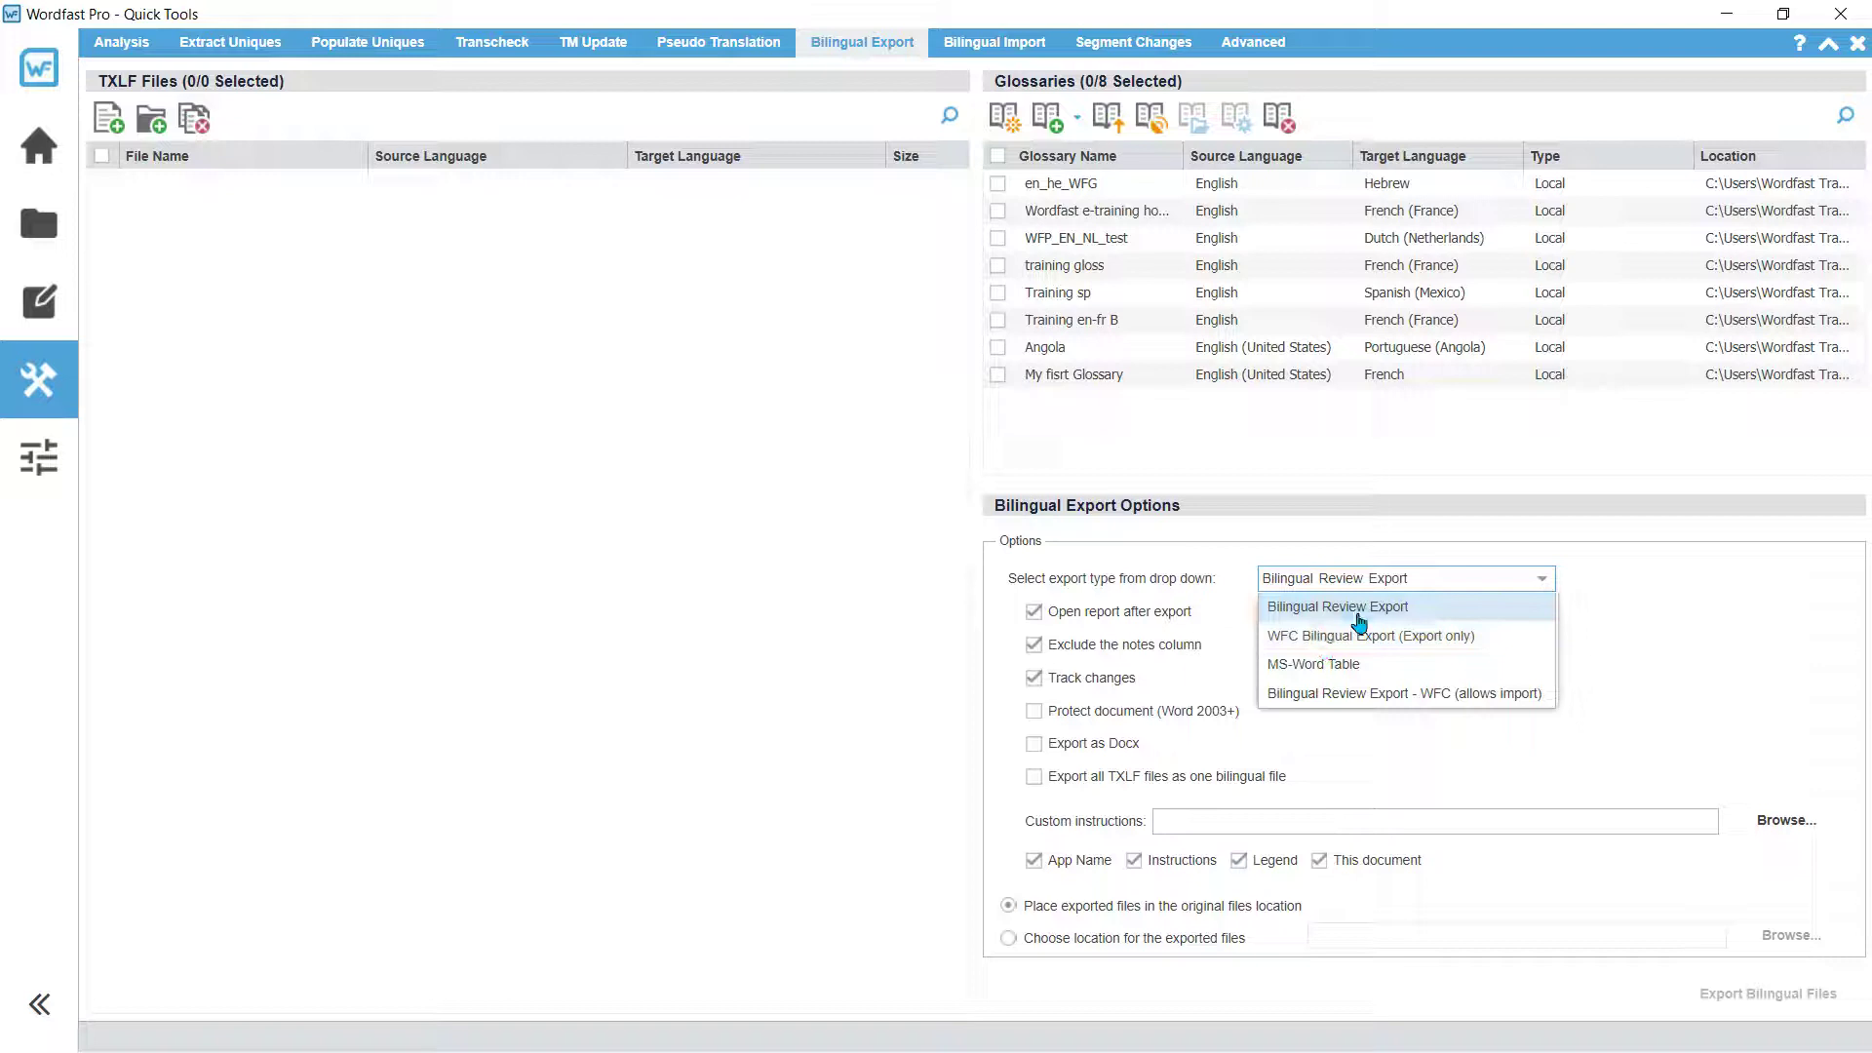
click(1446, 608)
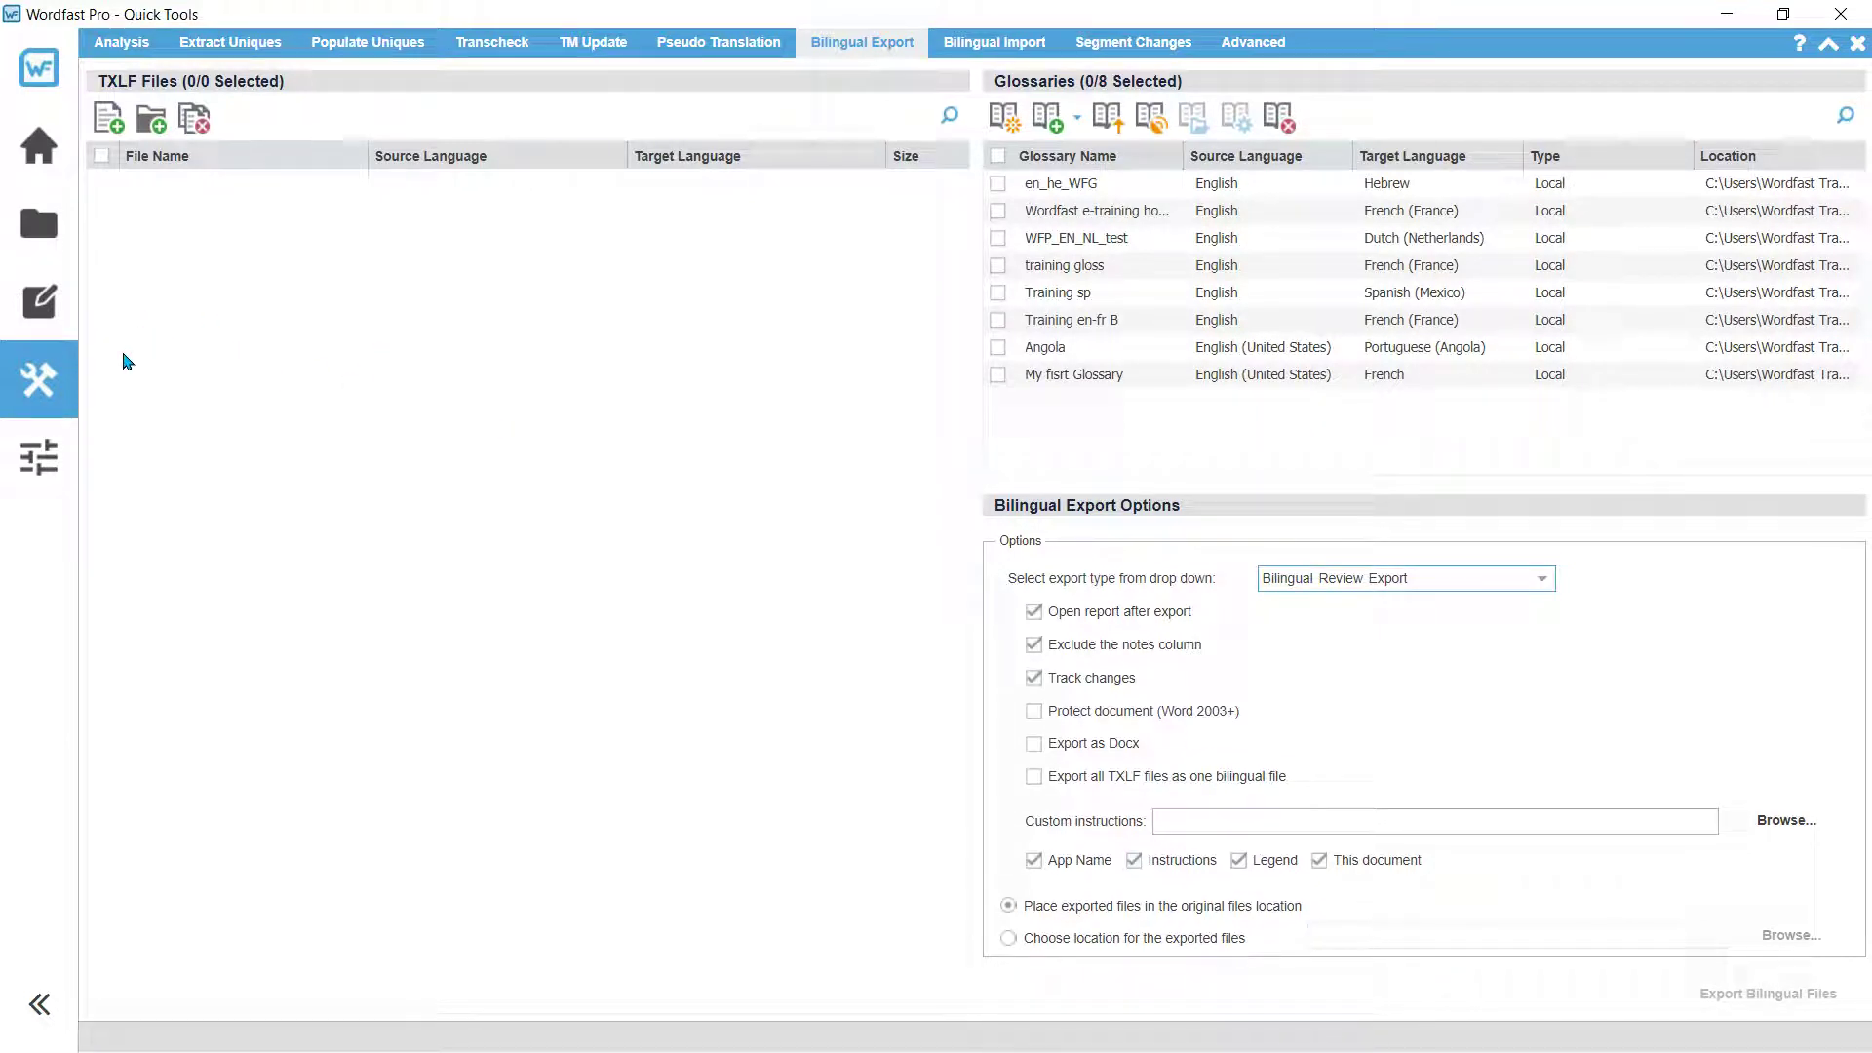
Close Bees .docx in the TXLF Editor without saving changes.
click(43, 308)
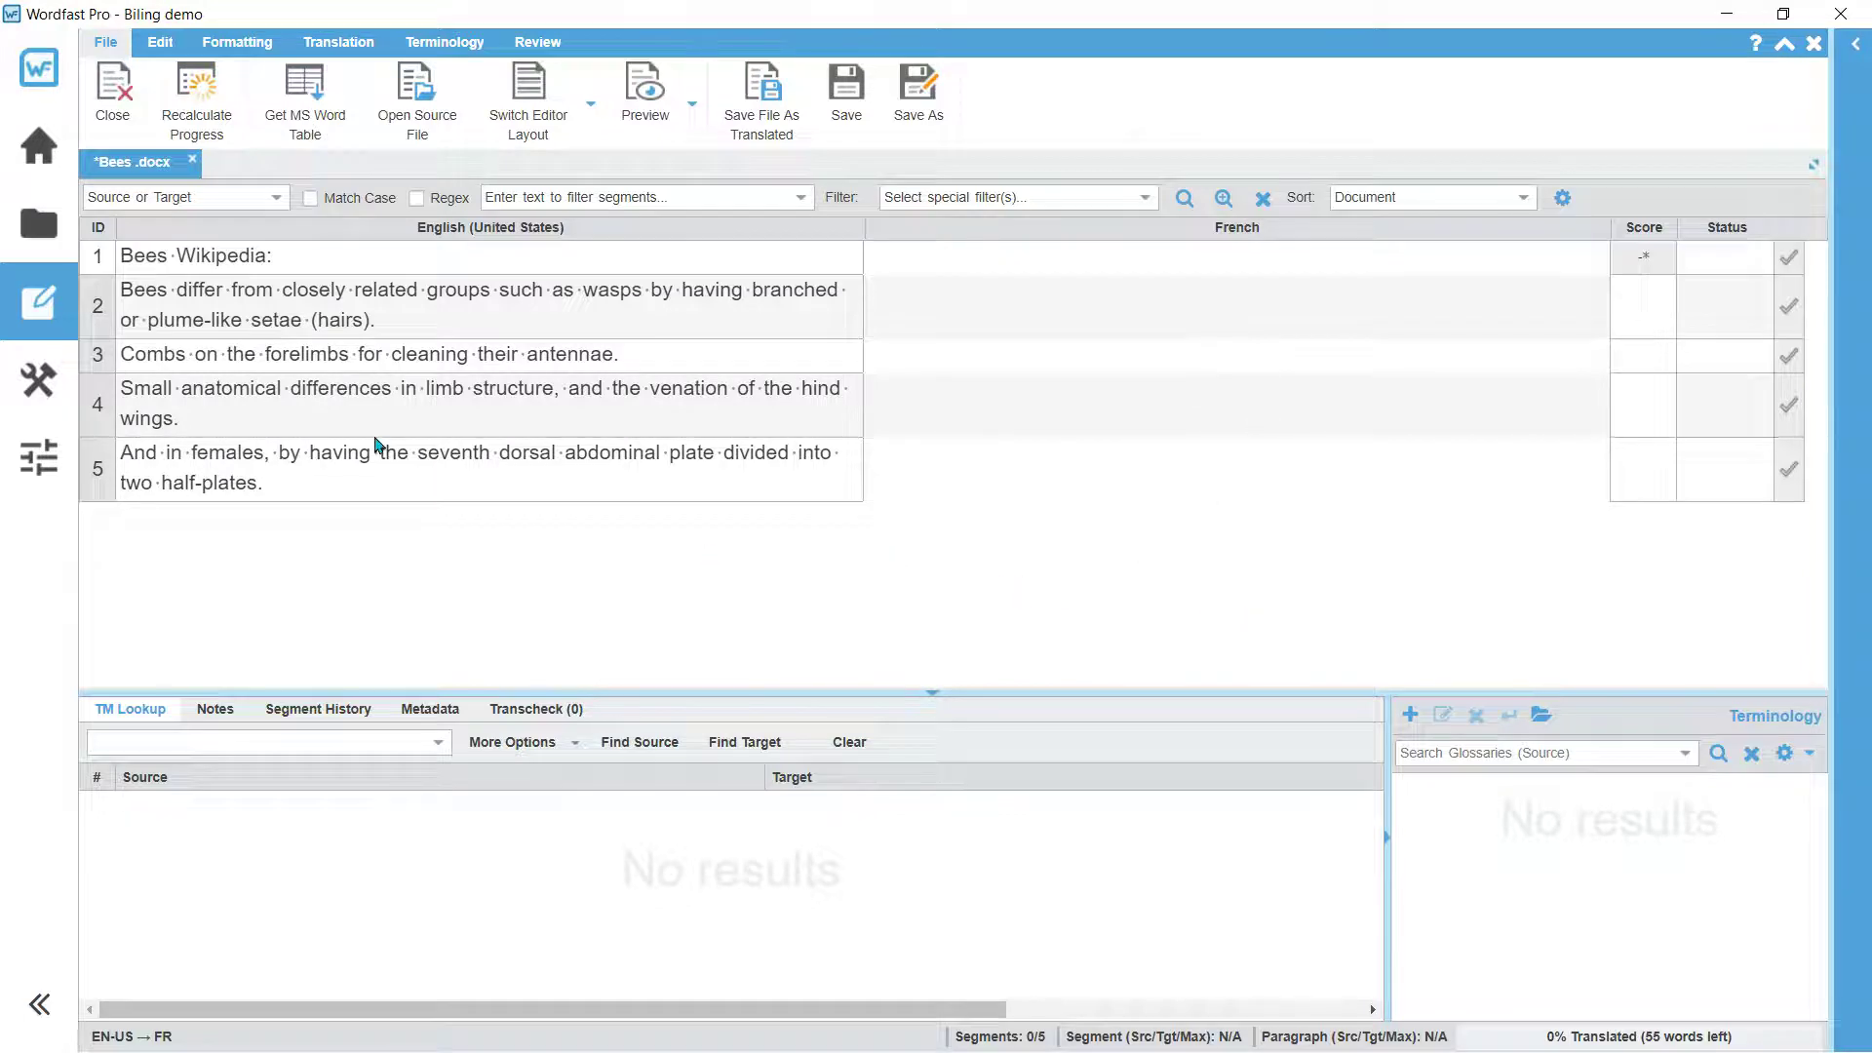
click(192, 160)
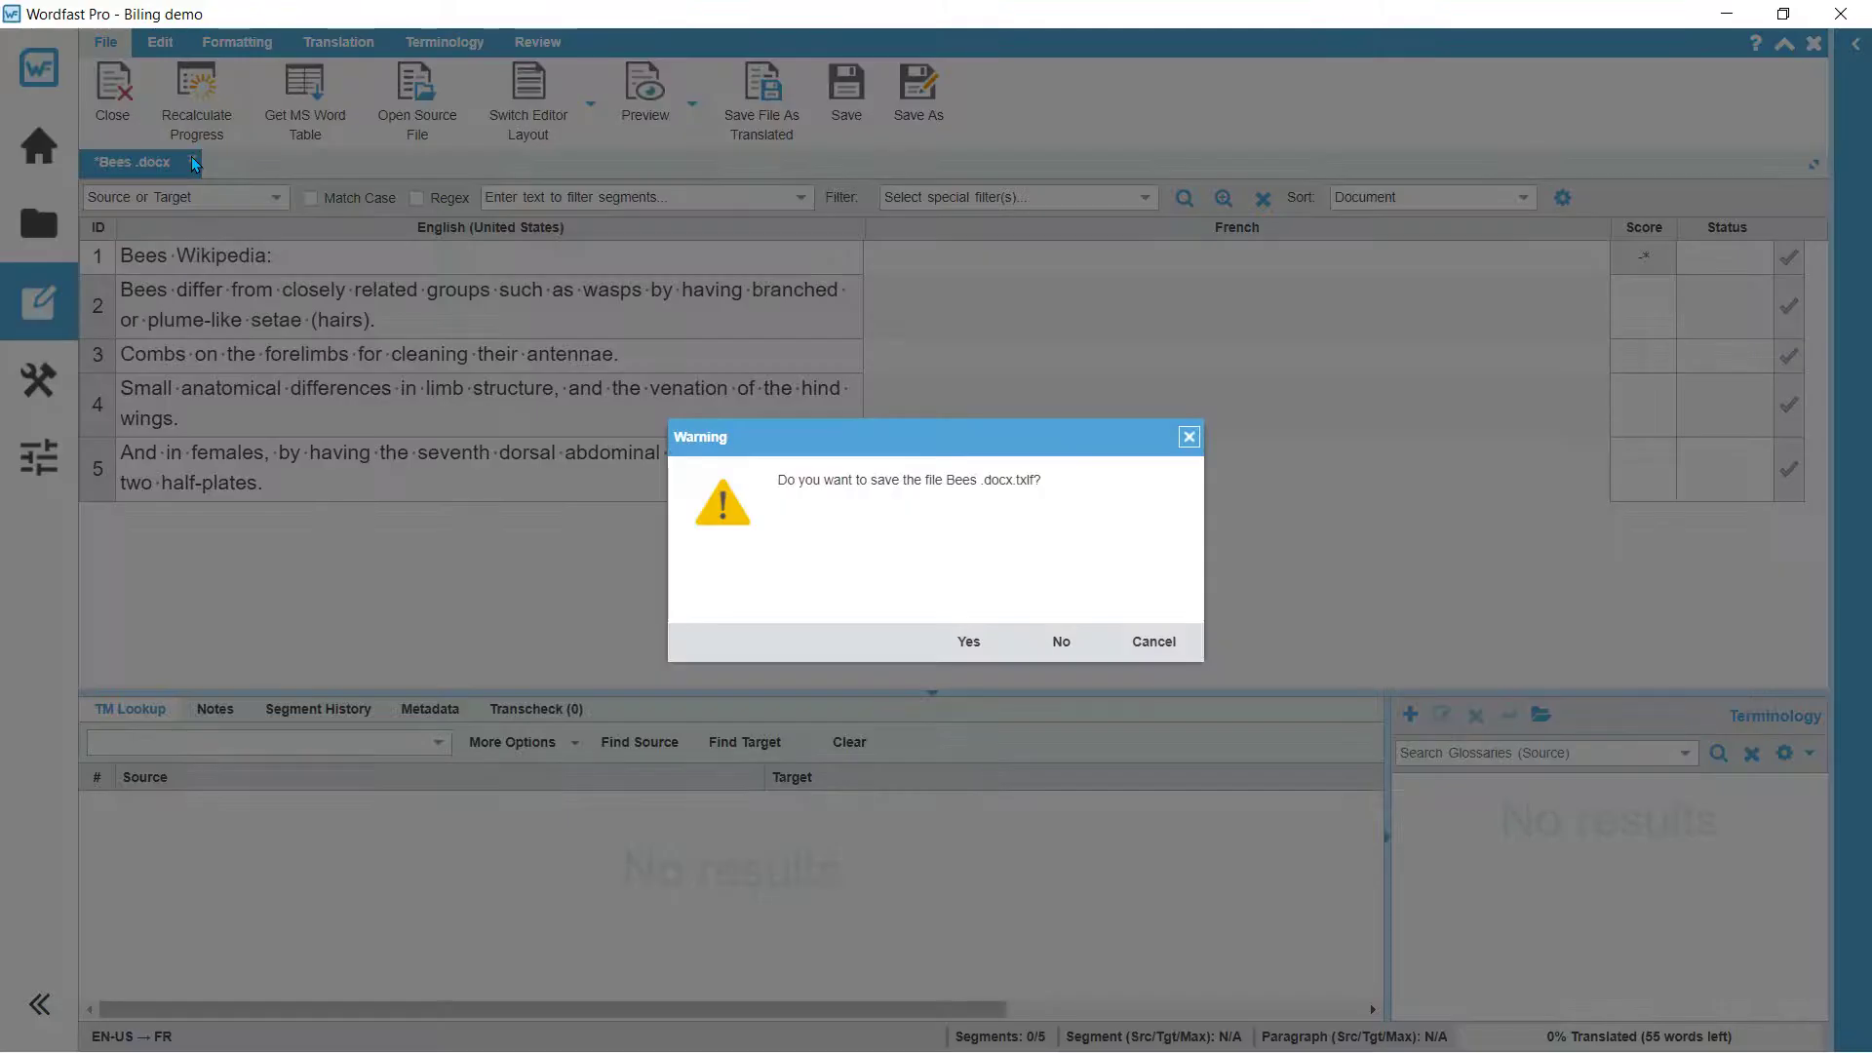
click(1054, 647)
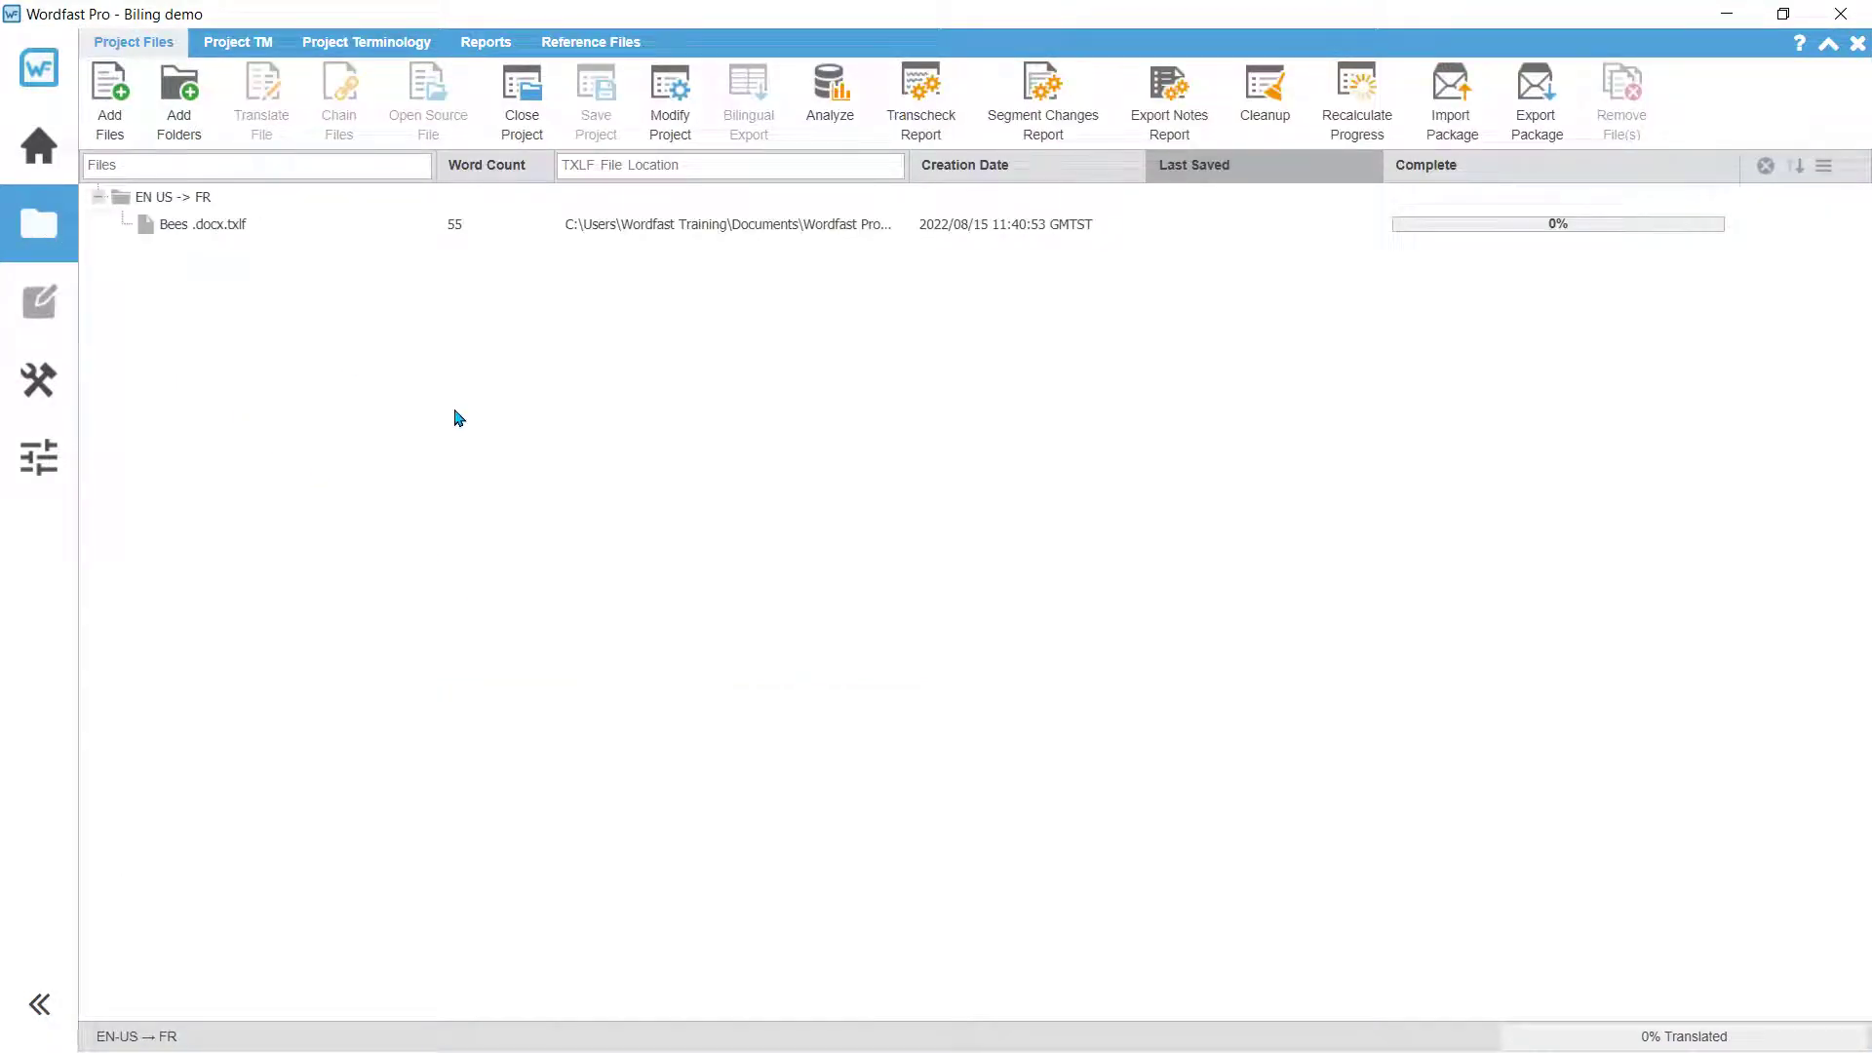
Bilingual-export Bees .docx.txlf into a new Desktop folder named 'Bilingual export for review'.
click(398, 234)
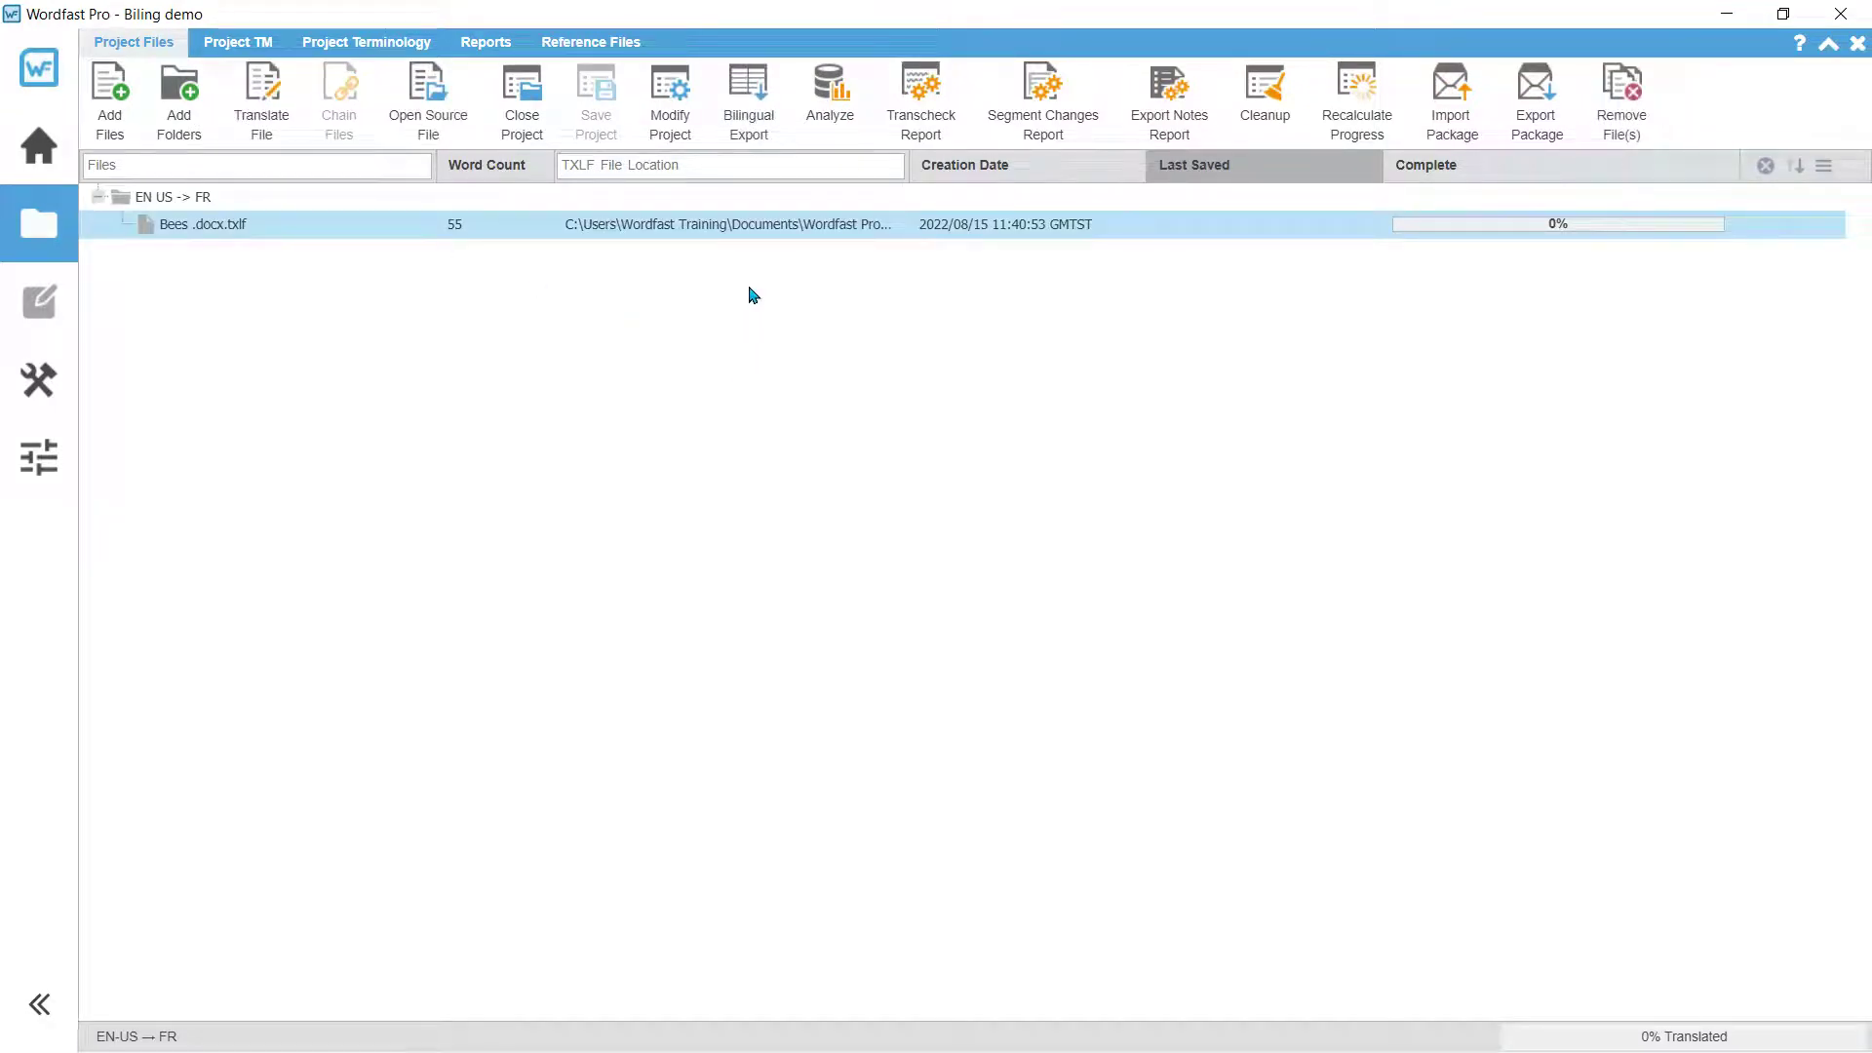
click(757, 104)
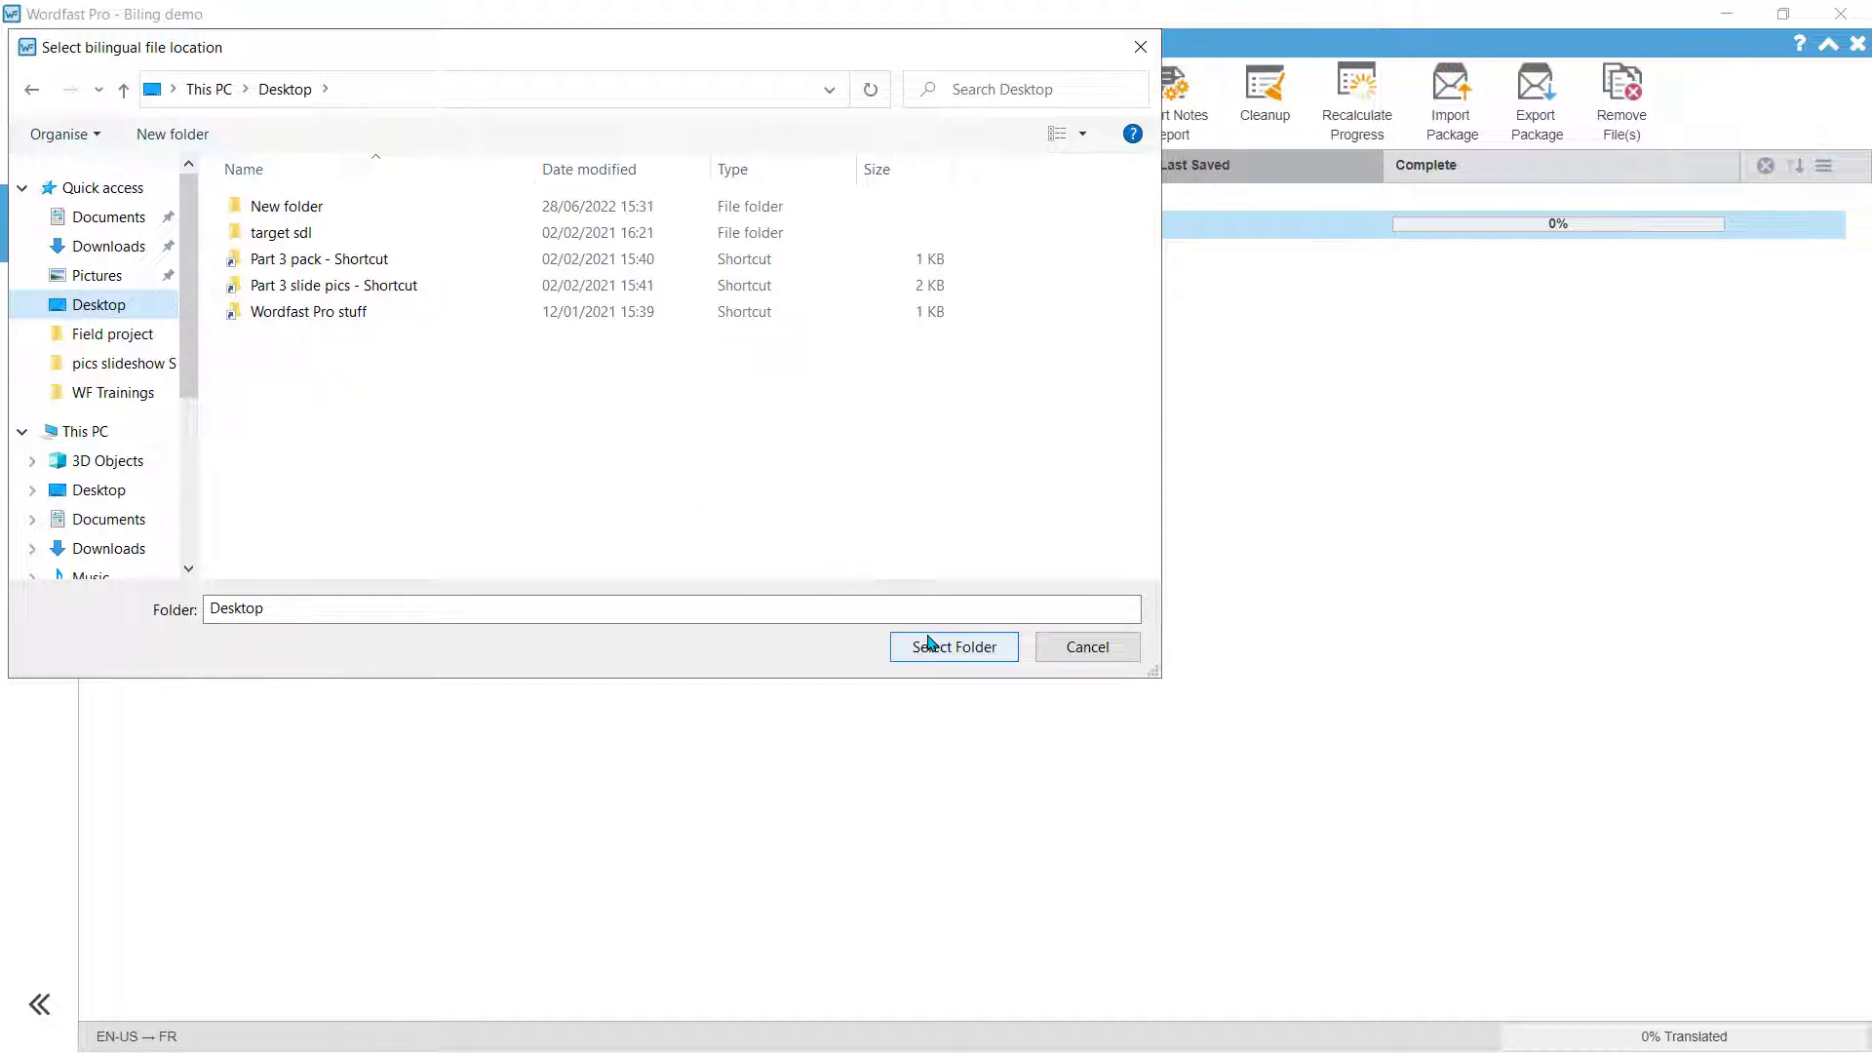
click(171, 133)
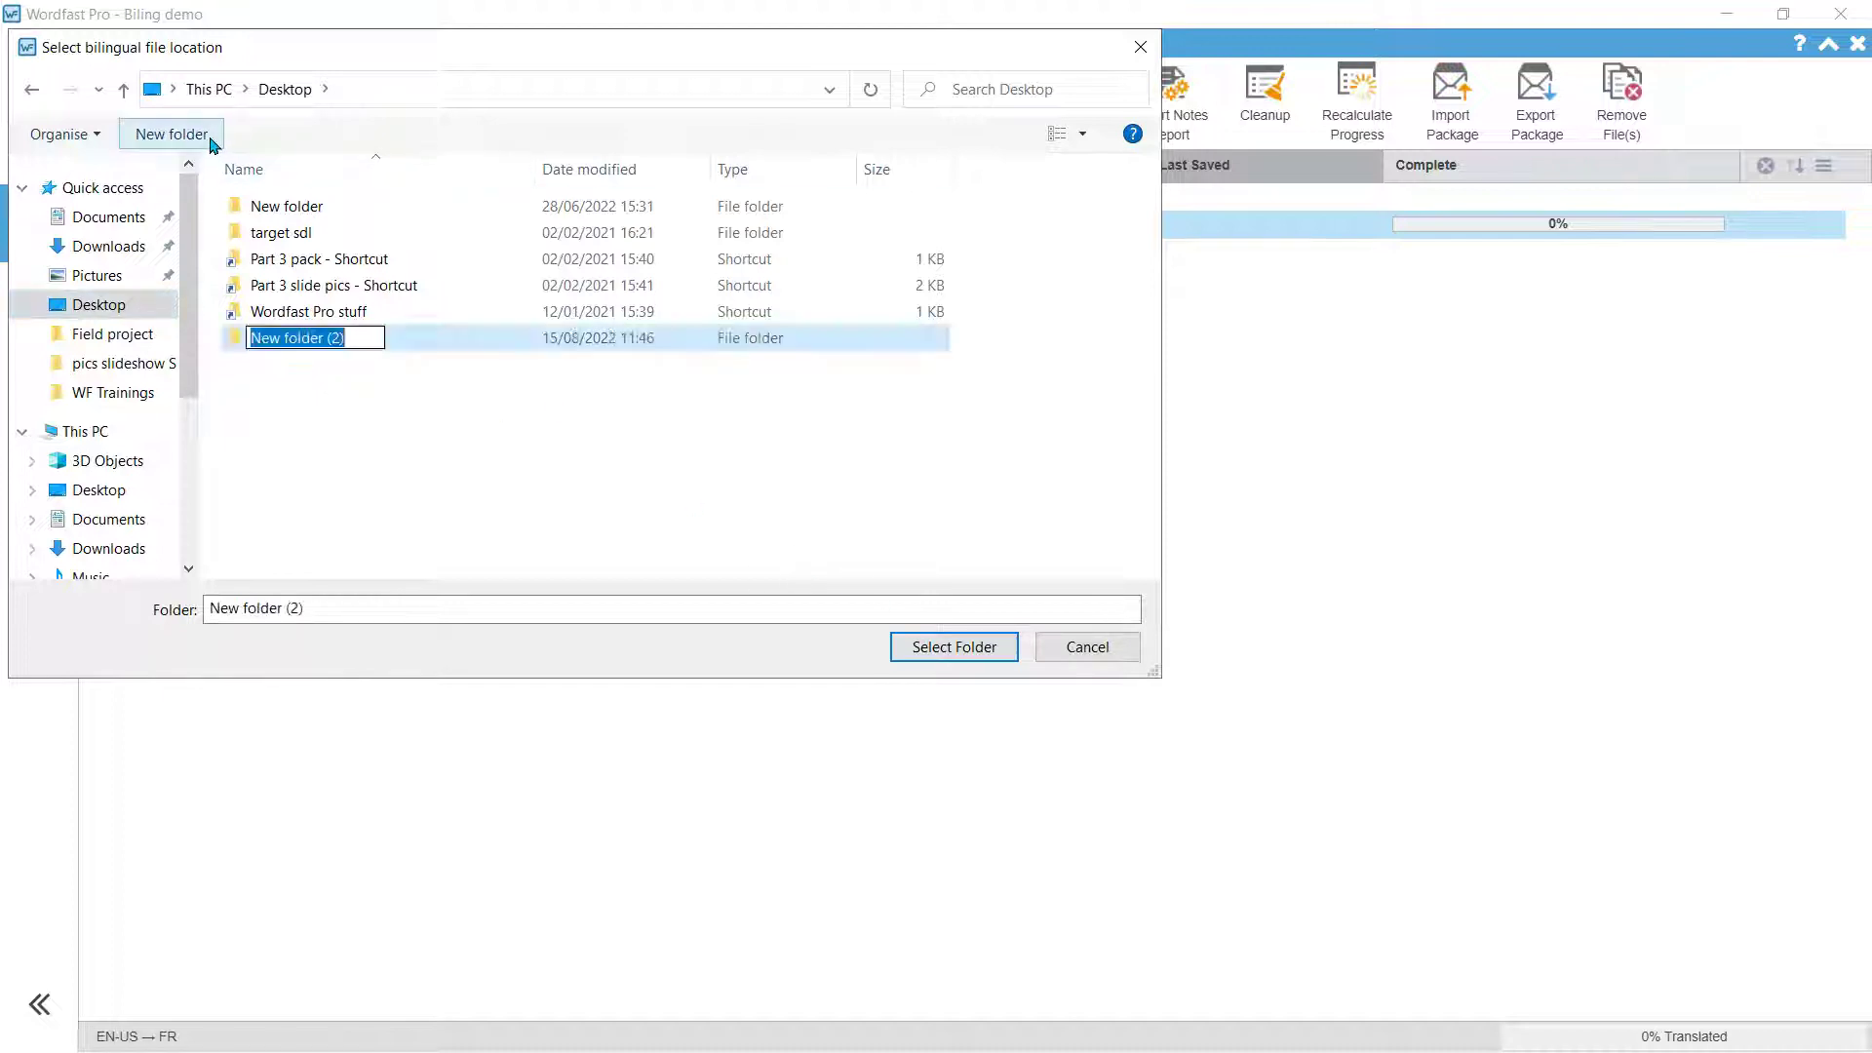
text(Biling)
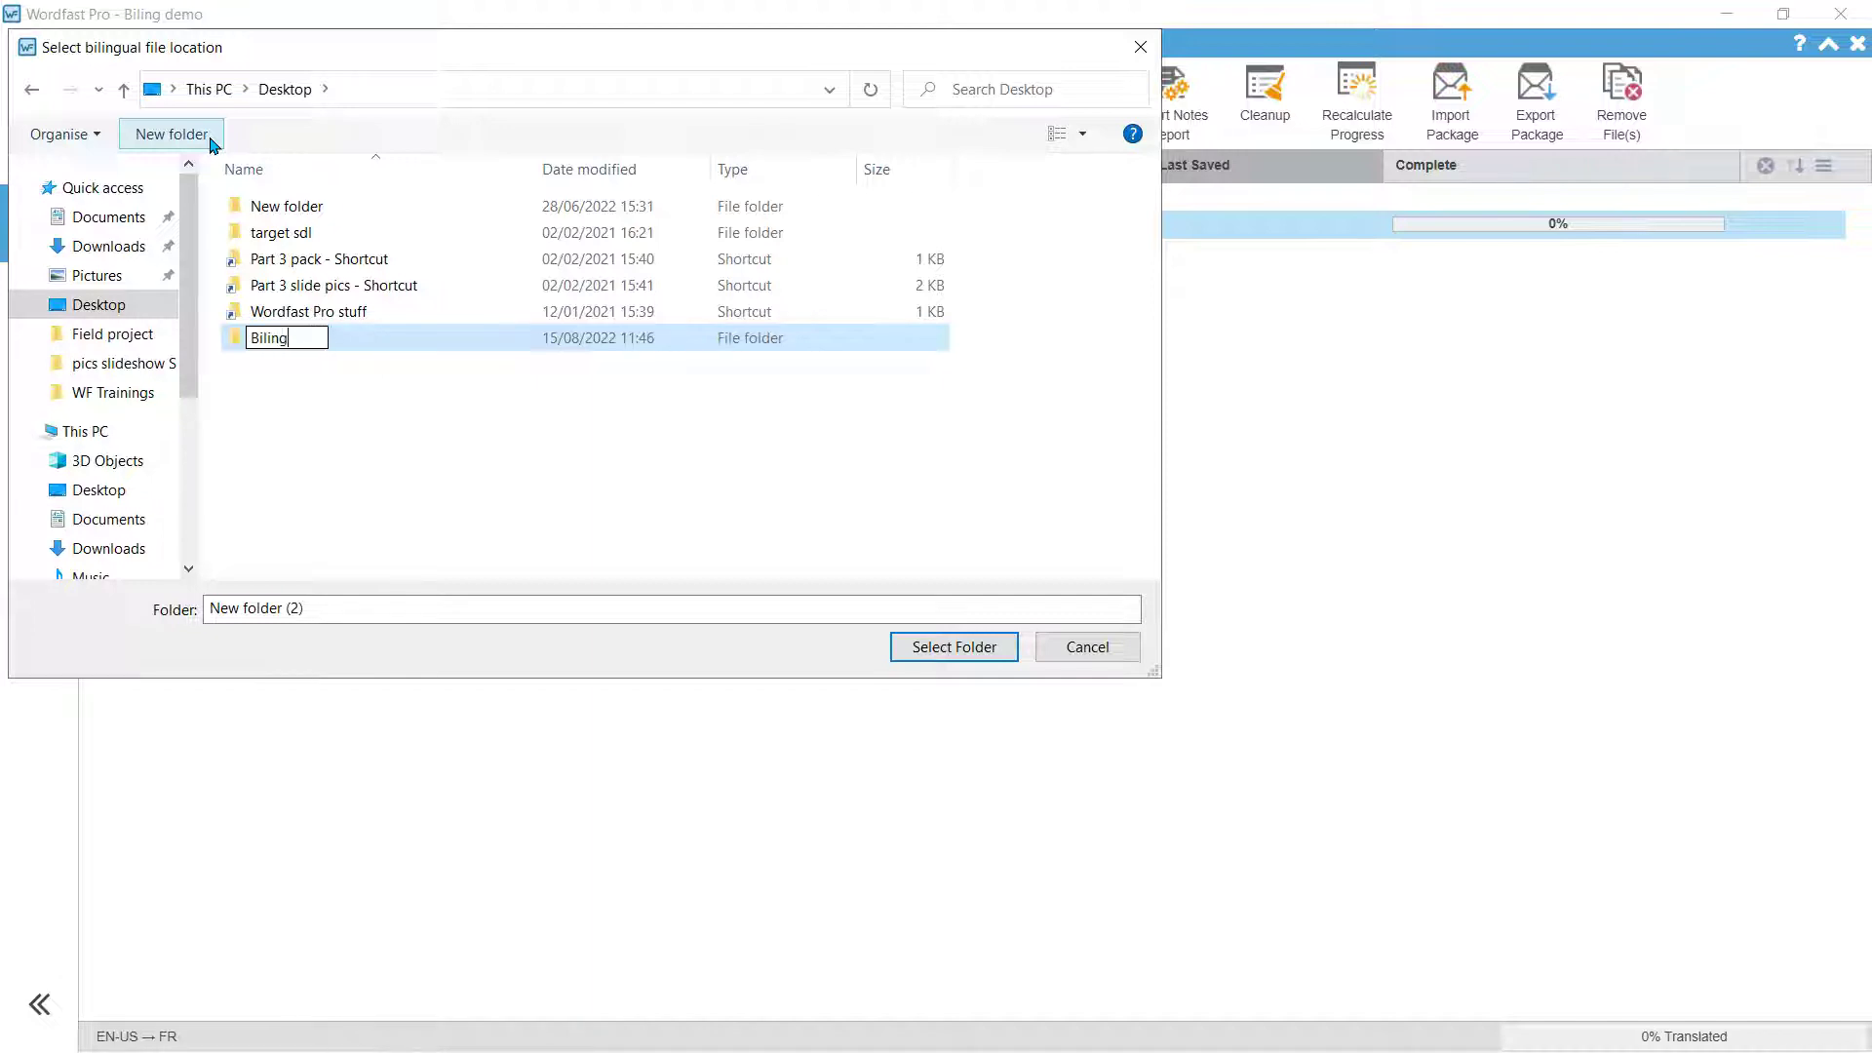
text(ual export)
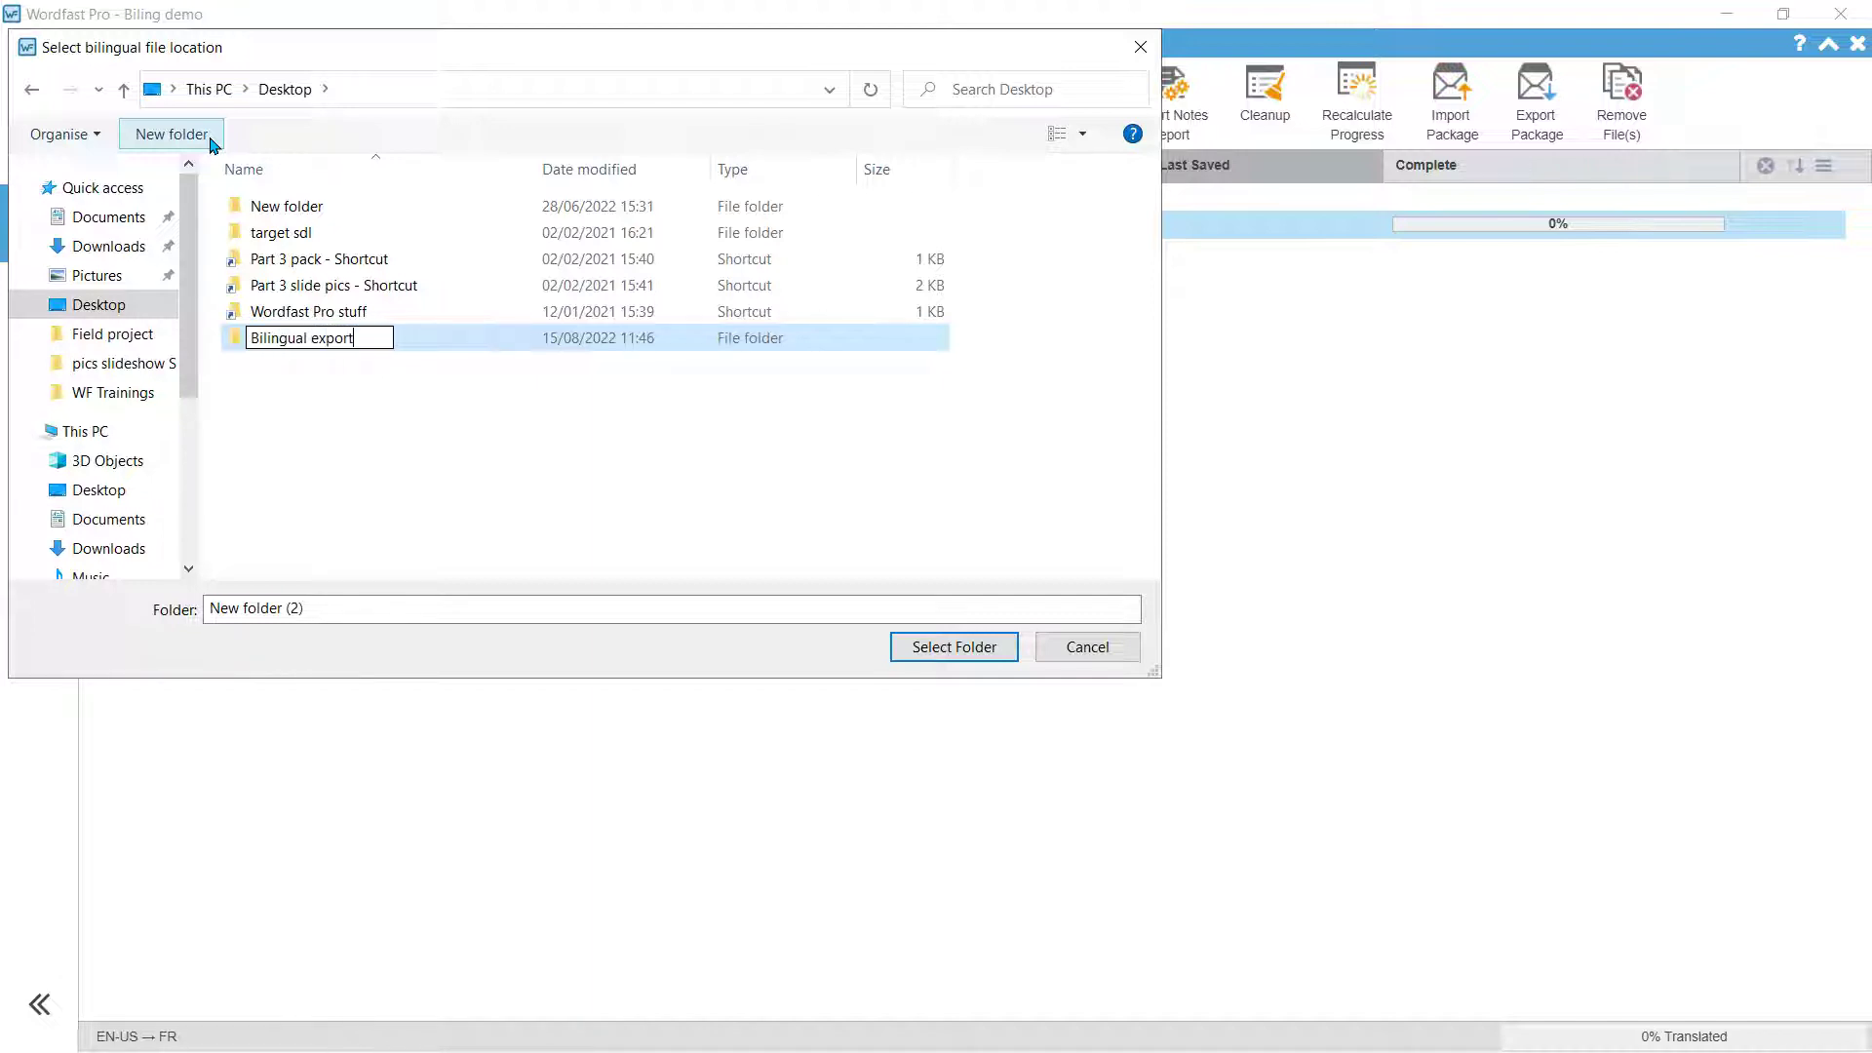
text( for review)
click(531, 347)
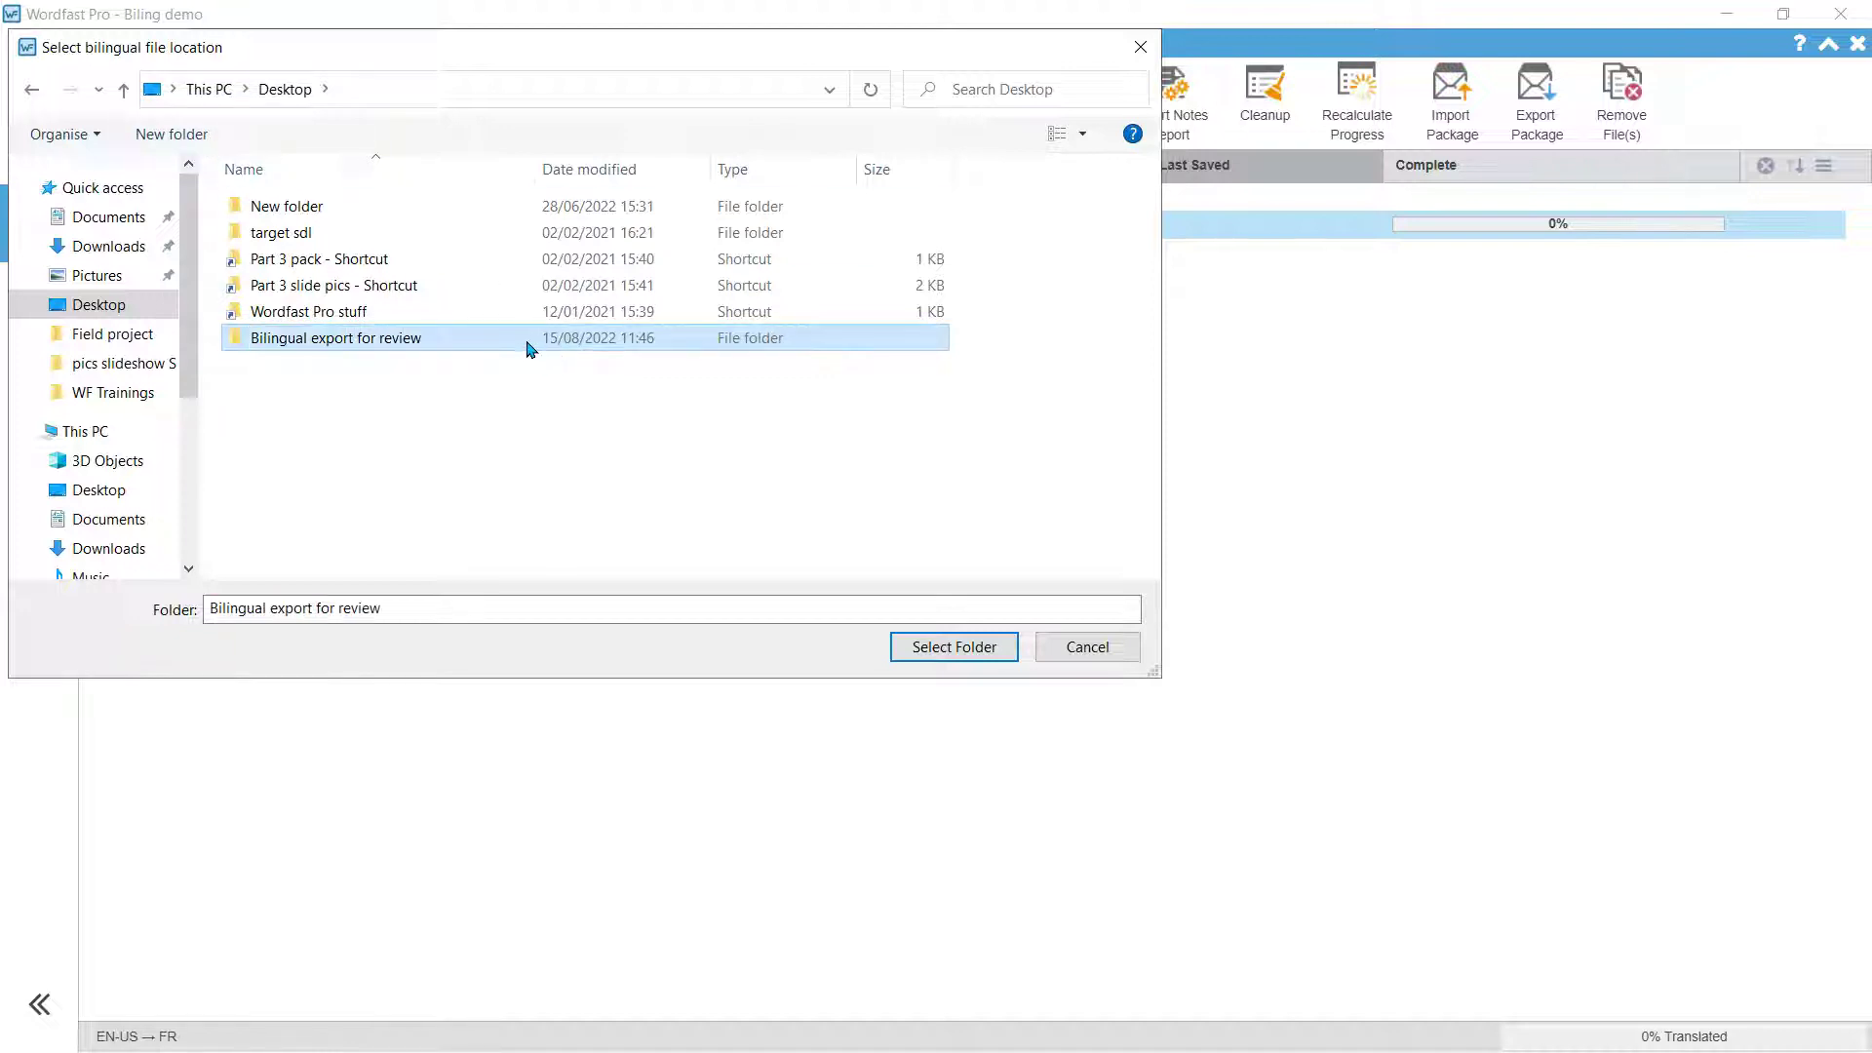
click(926, 646)
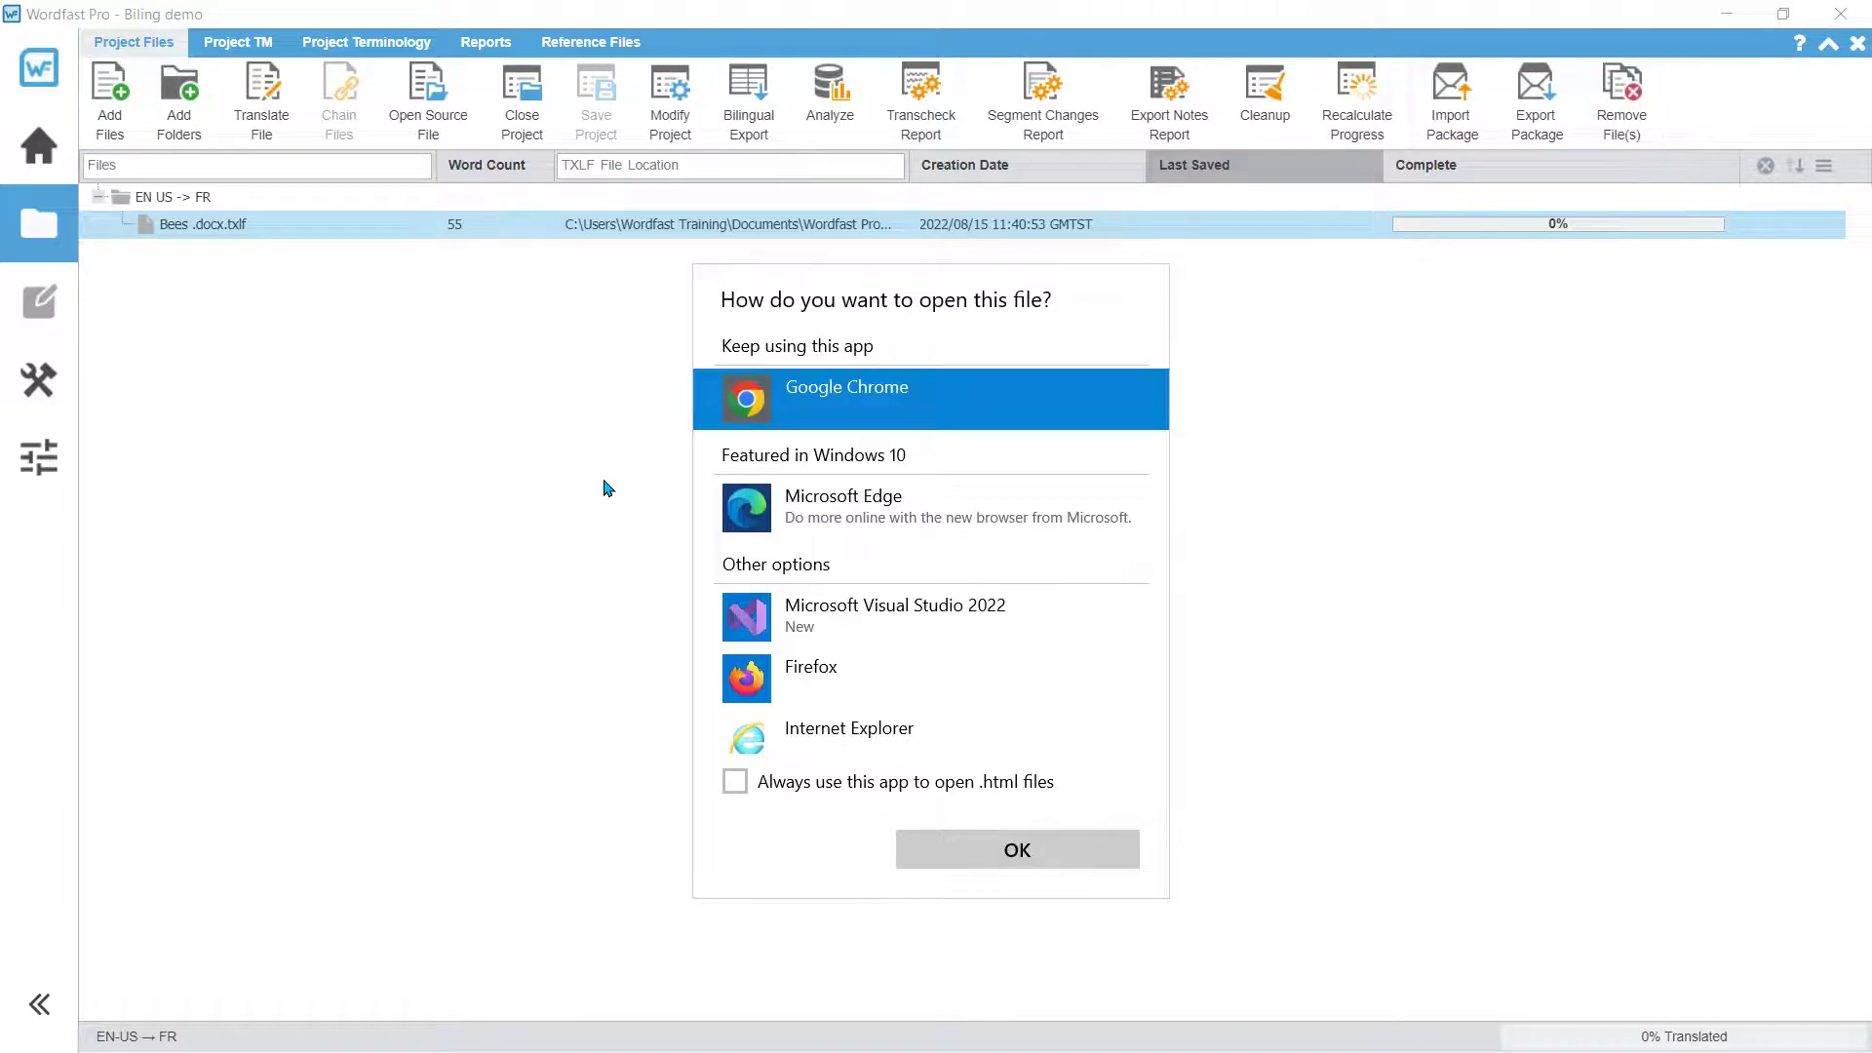
Dismiss the open-with prompt and open the exported Bees .docx.txlf review file in Word.
click(644, 712)
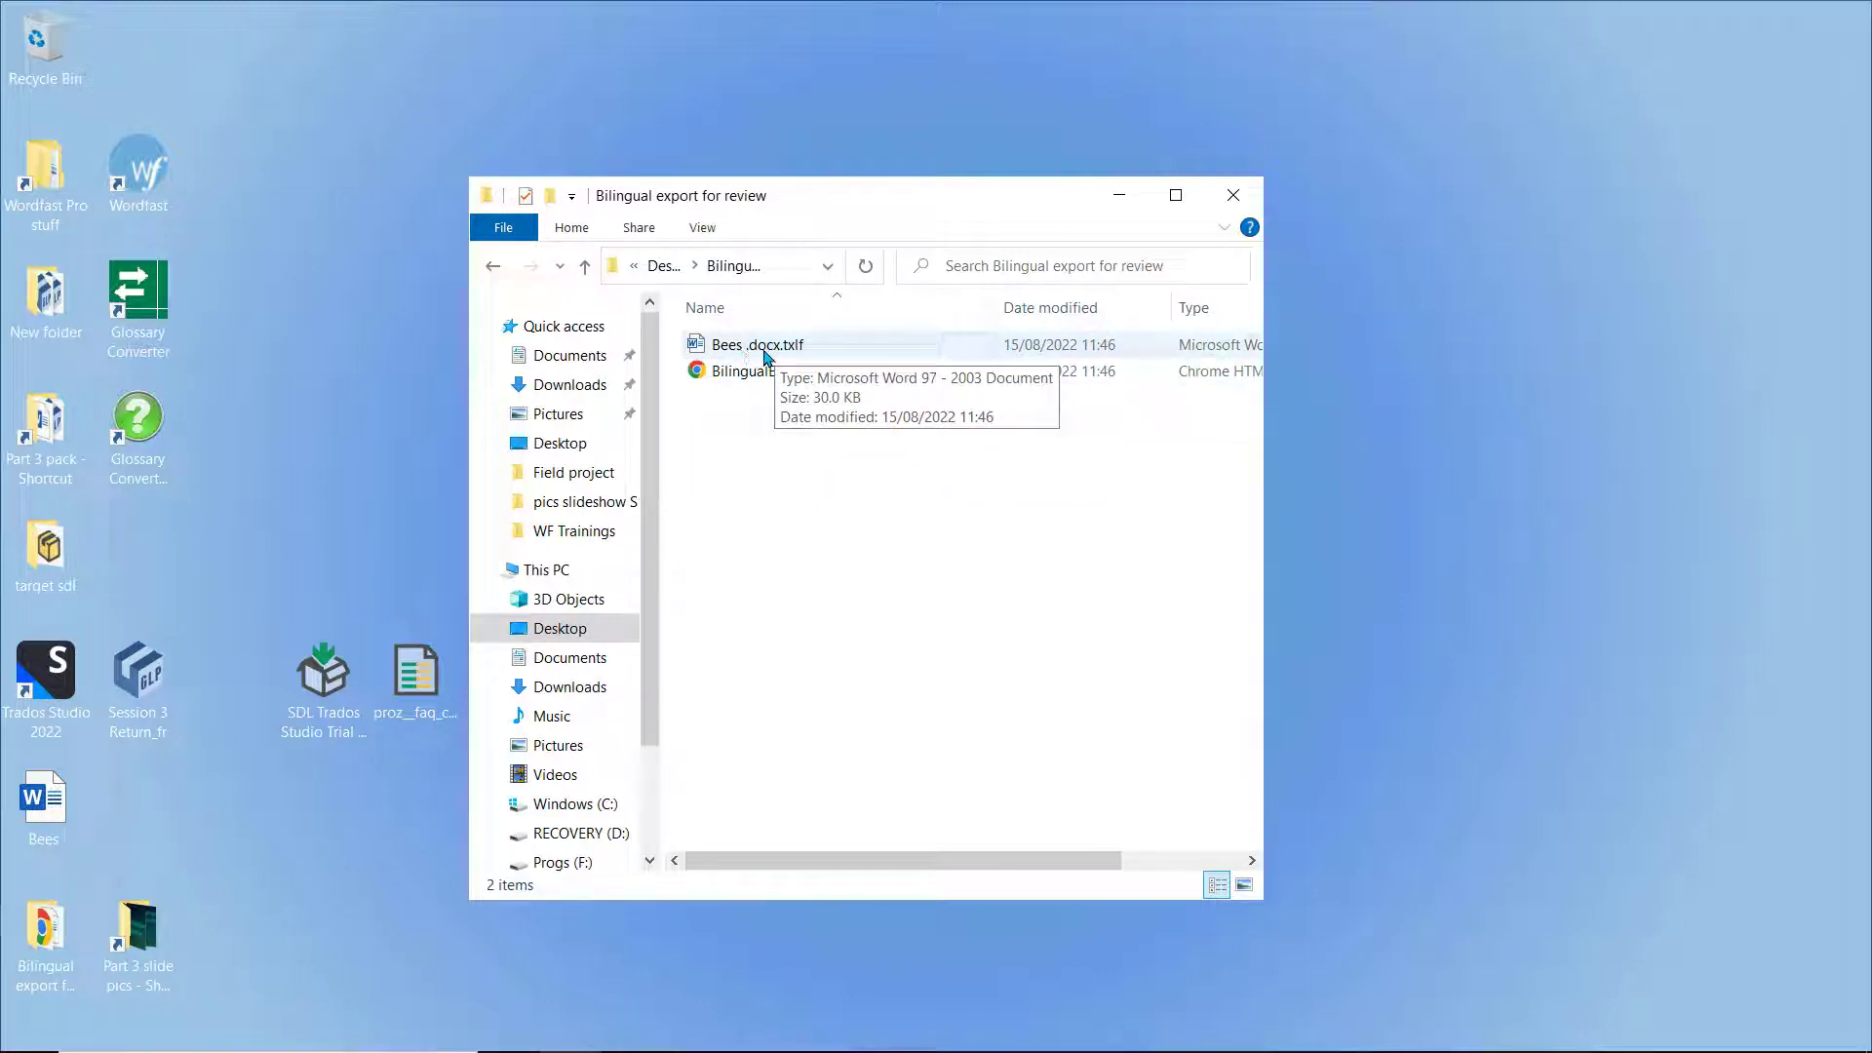
double_click(768, 351)
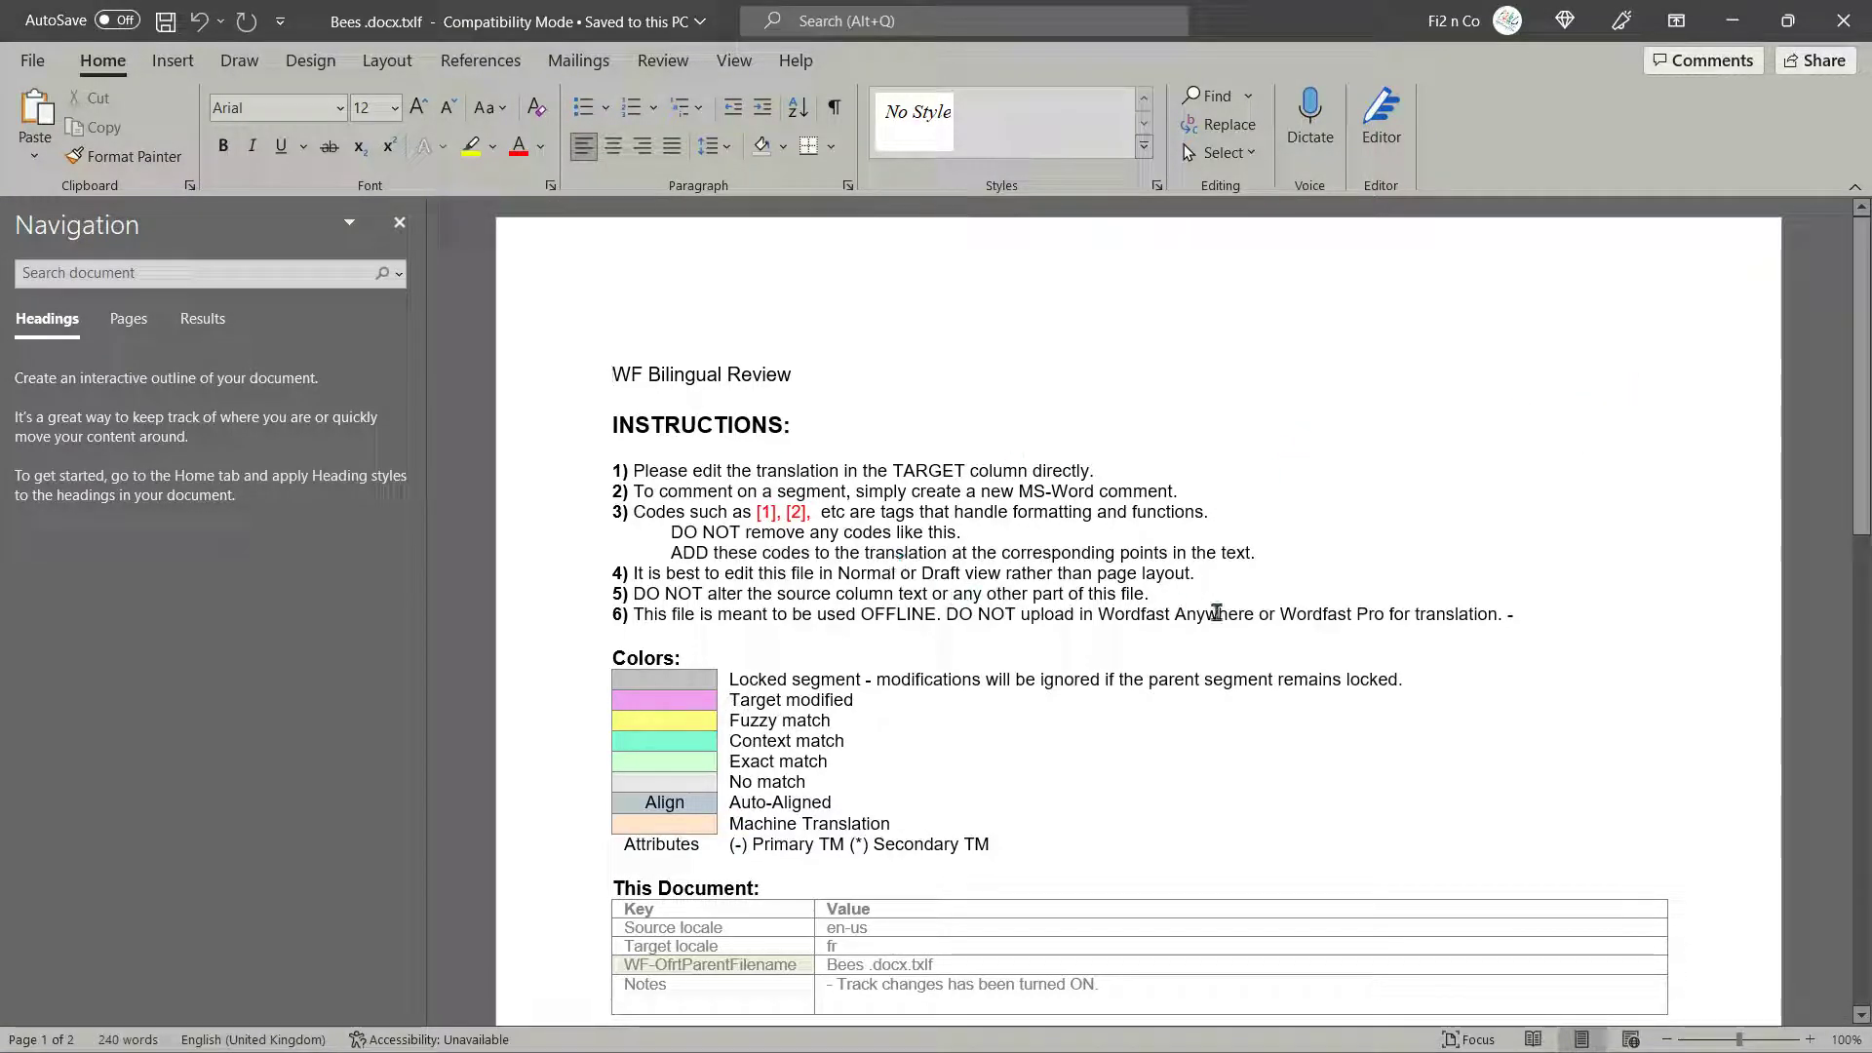
Scroll down to the page-2 five-segment table with its empty French column, then back to Wordfast Pro.
click(1864, 454)
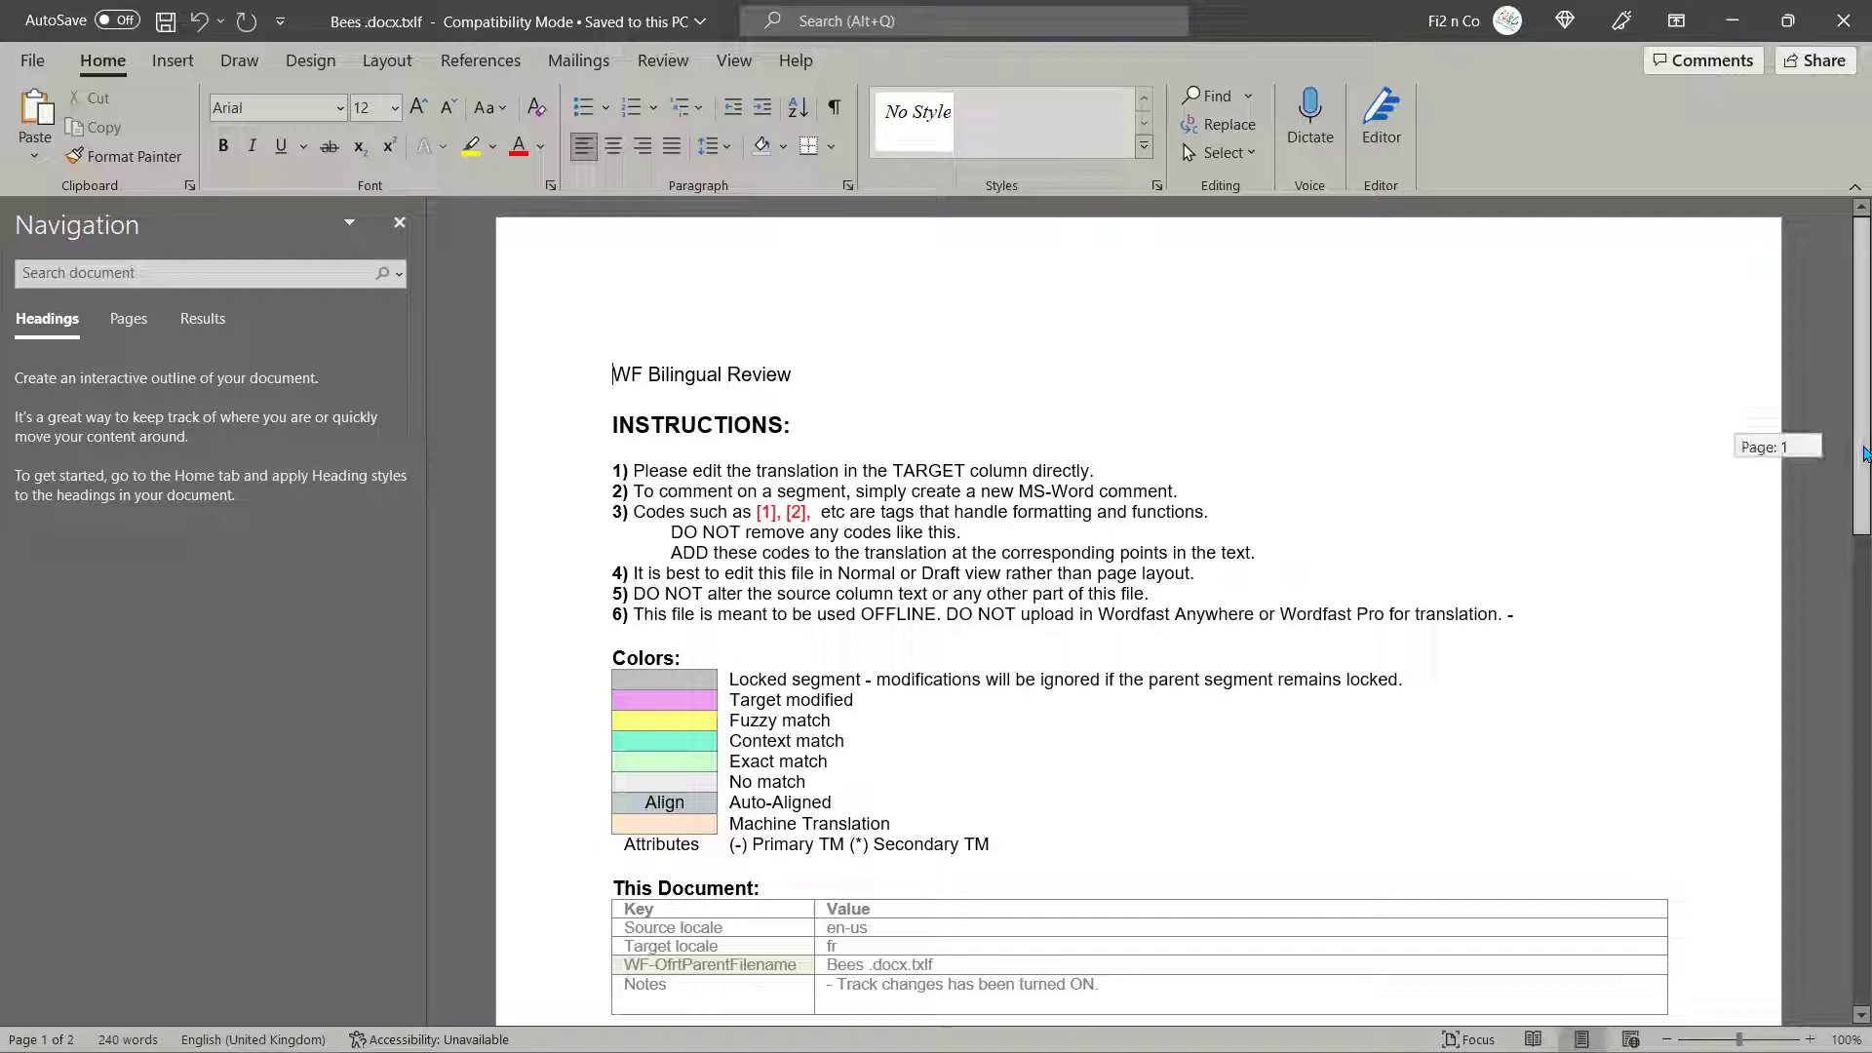
drag(1865, 455, 1864, 759)
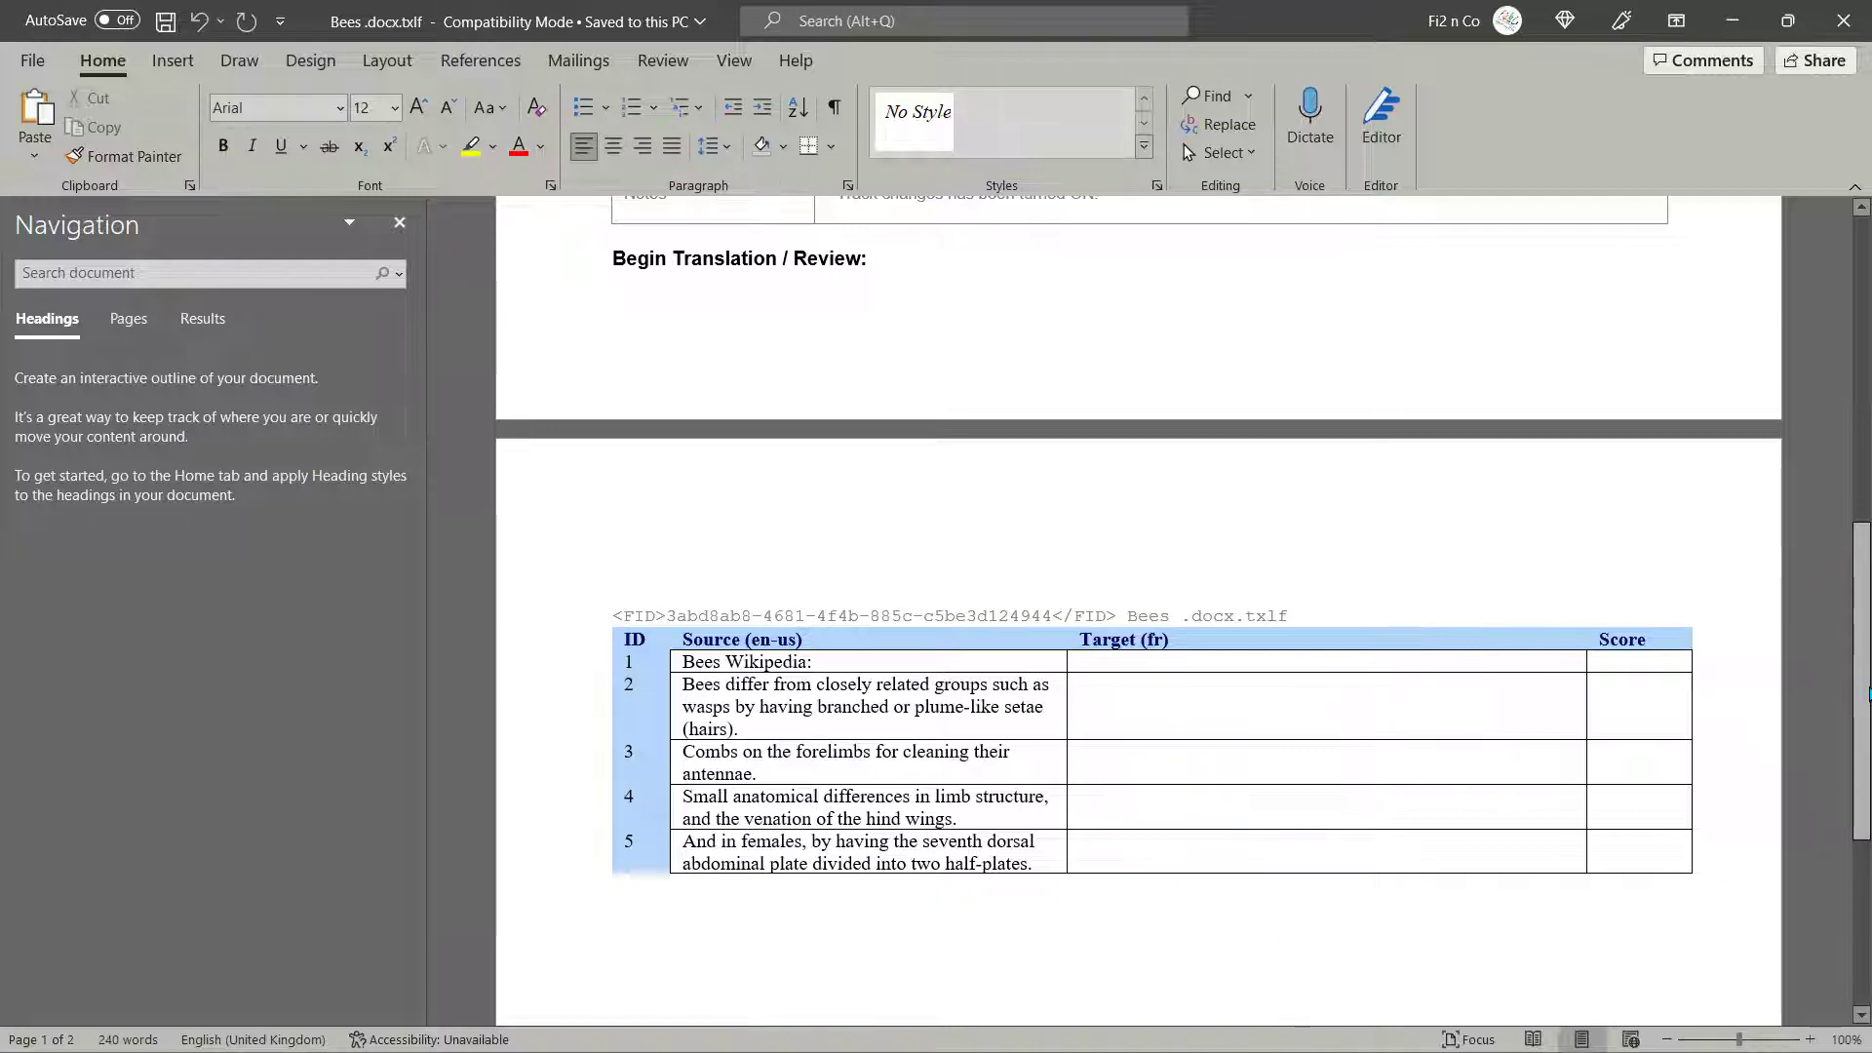
drag(1868, 694, 1834, 718)
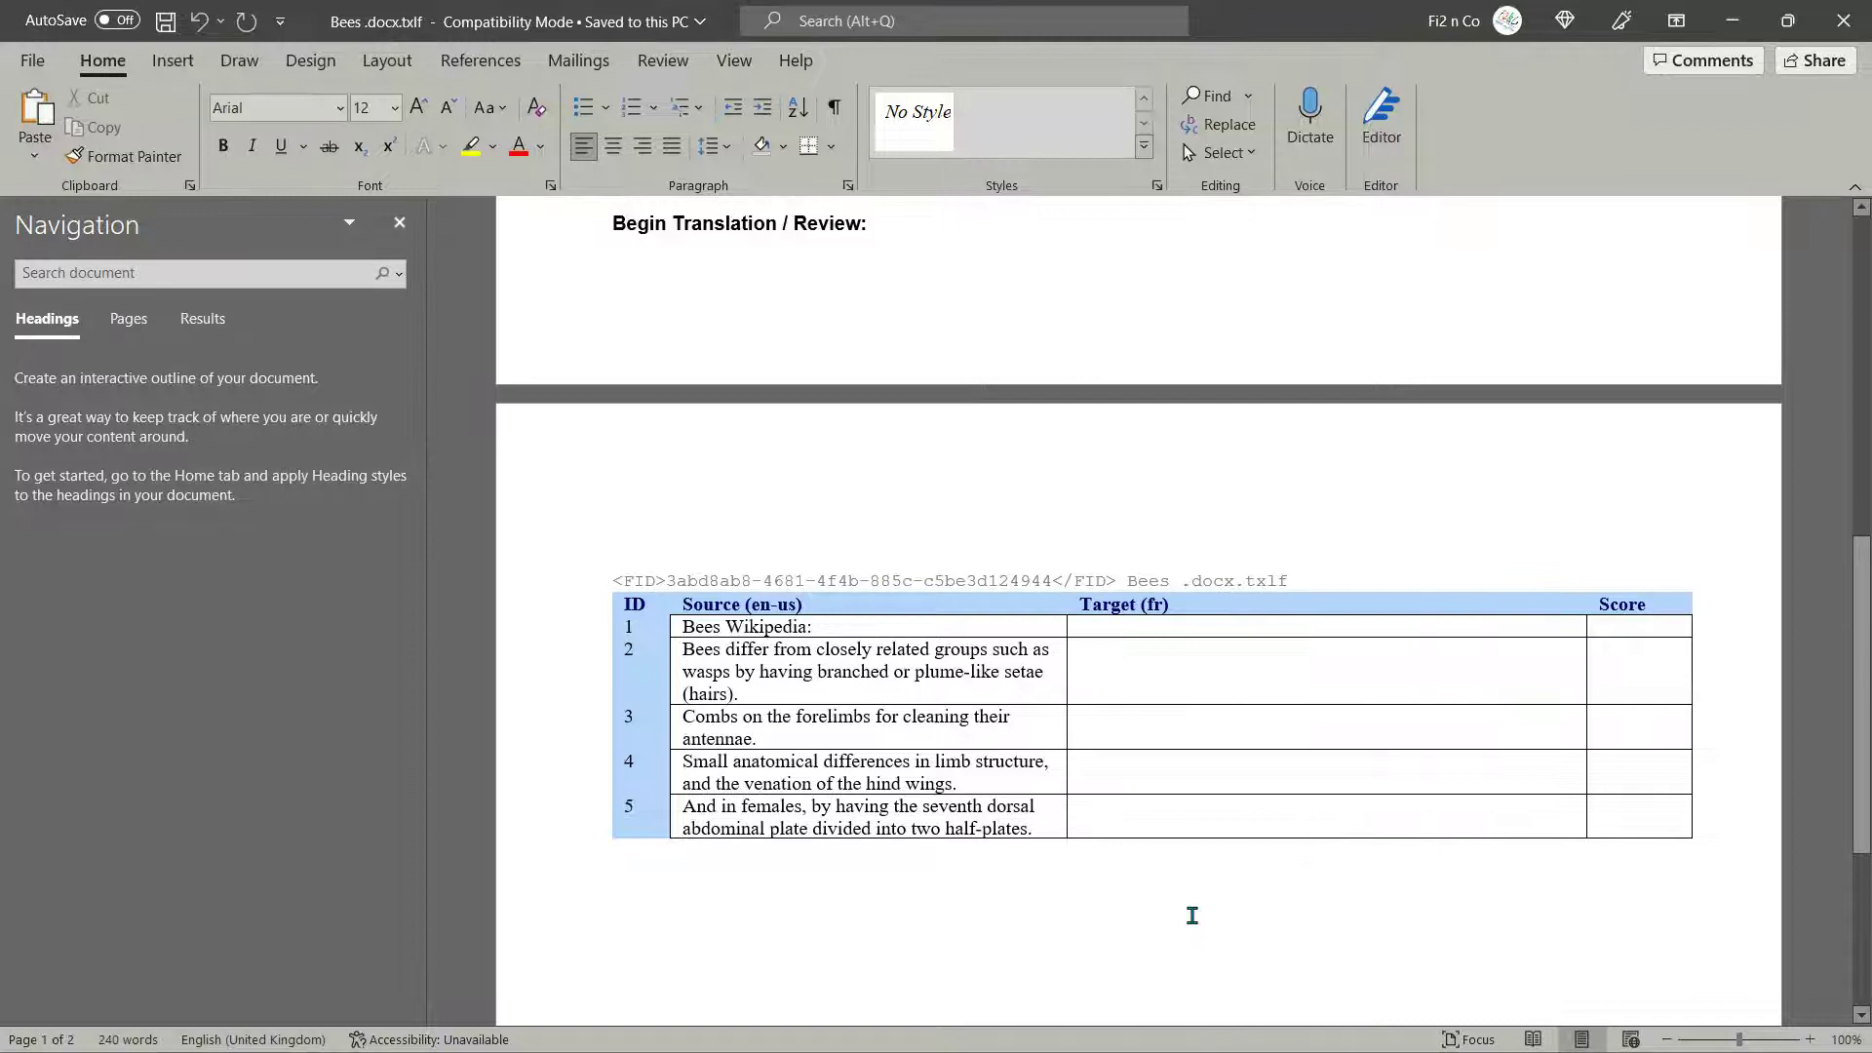
drag(1862, 738, 1866, 459)
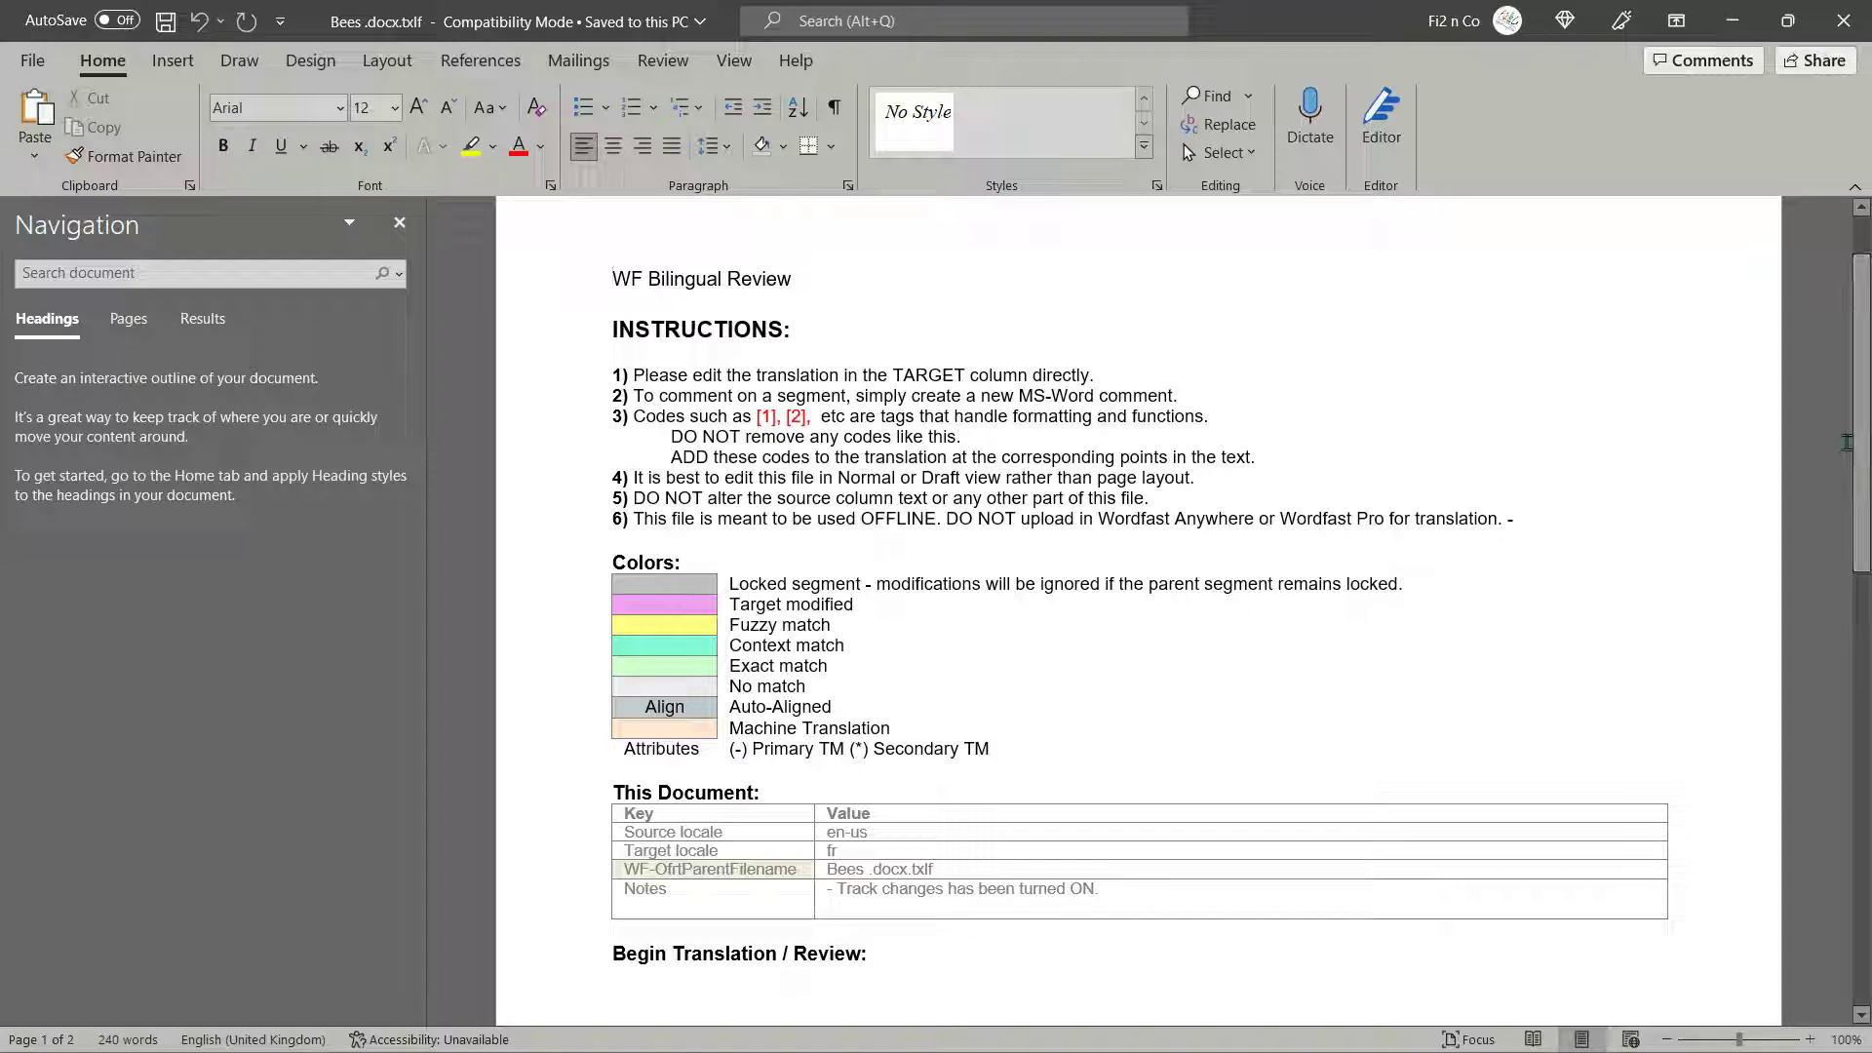
key(alt+Tab)
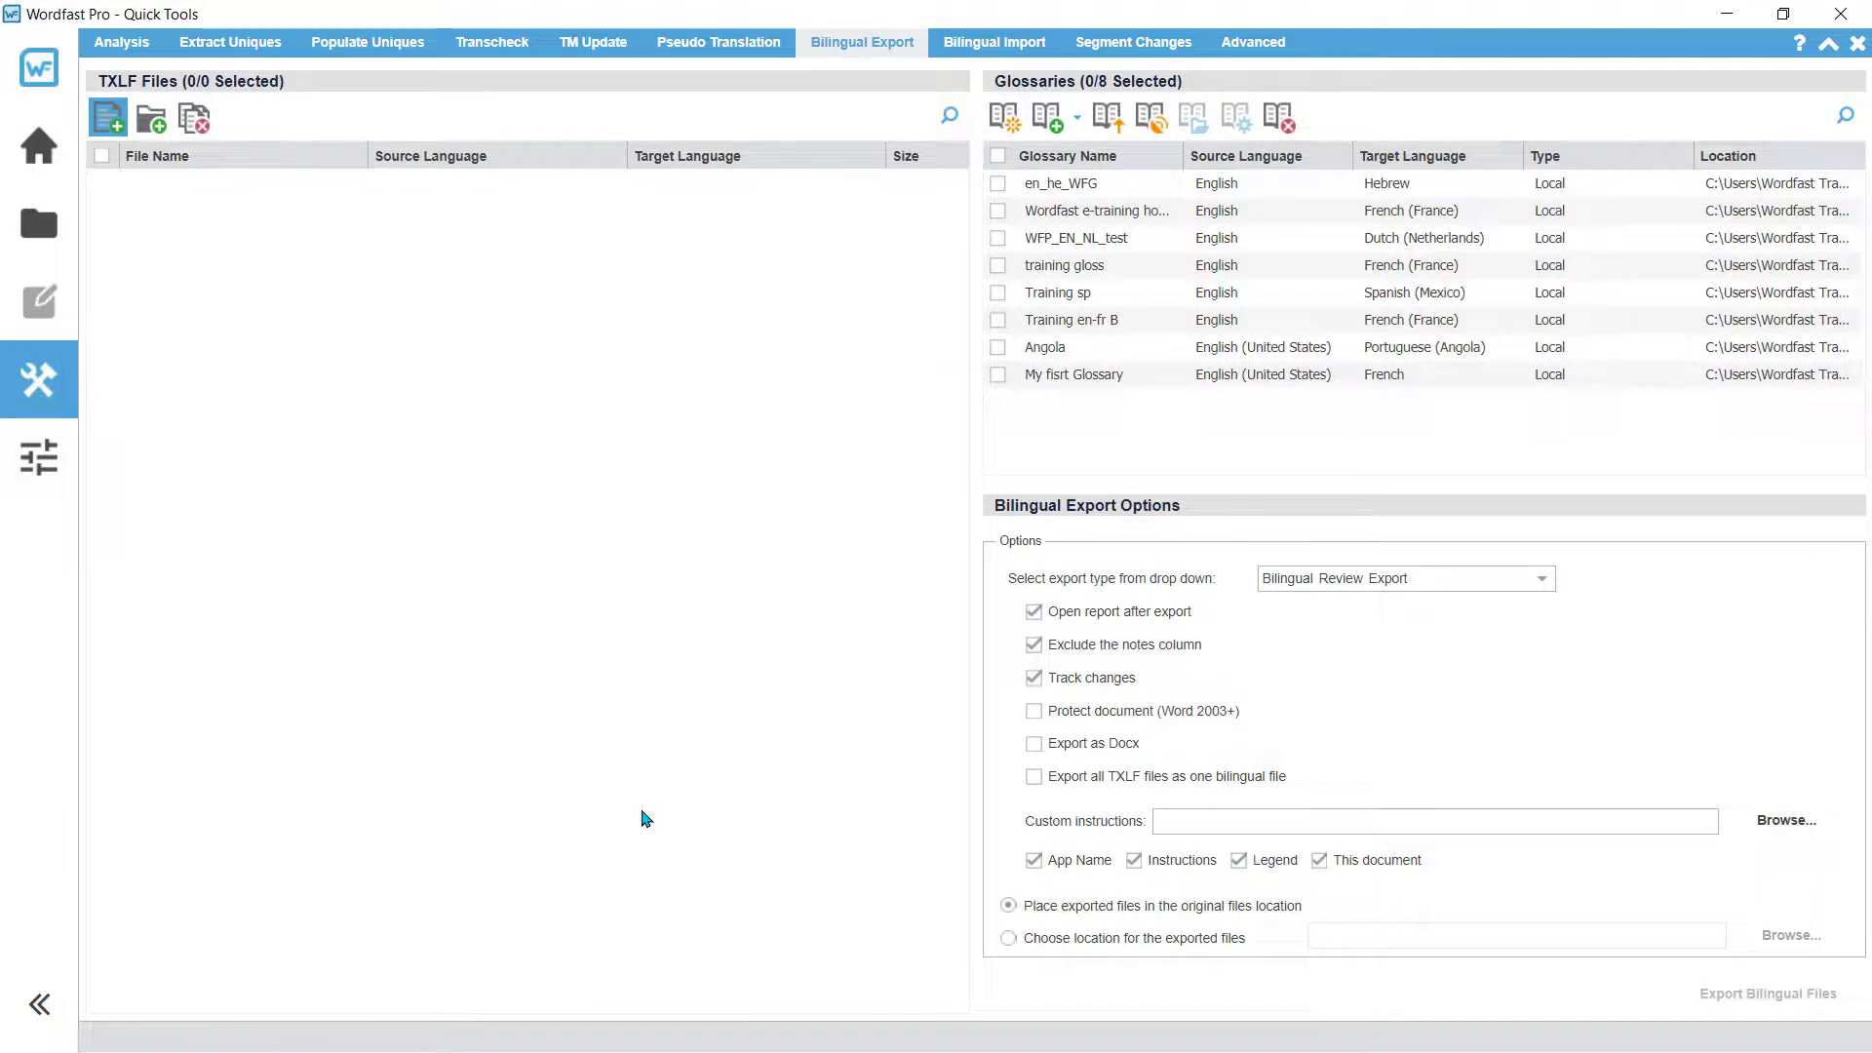
Show the Biling demo project files and select Bees .docx.txlf, still at 0%.
click(43, 234)
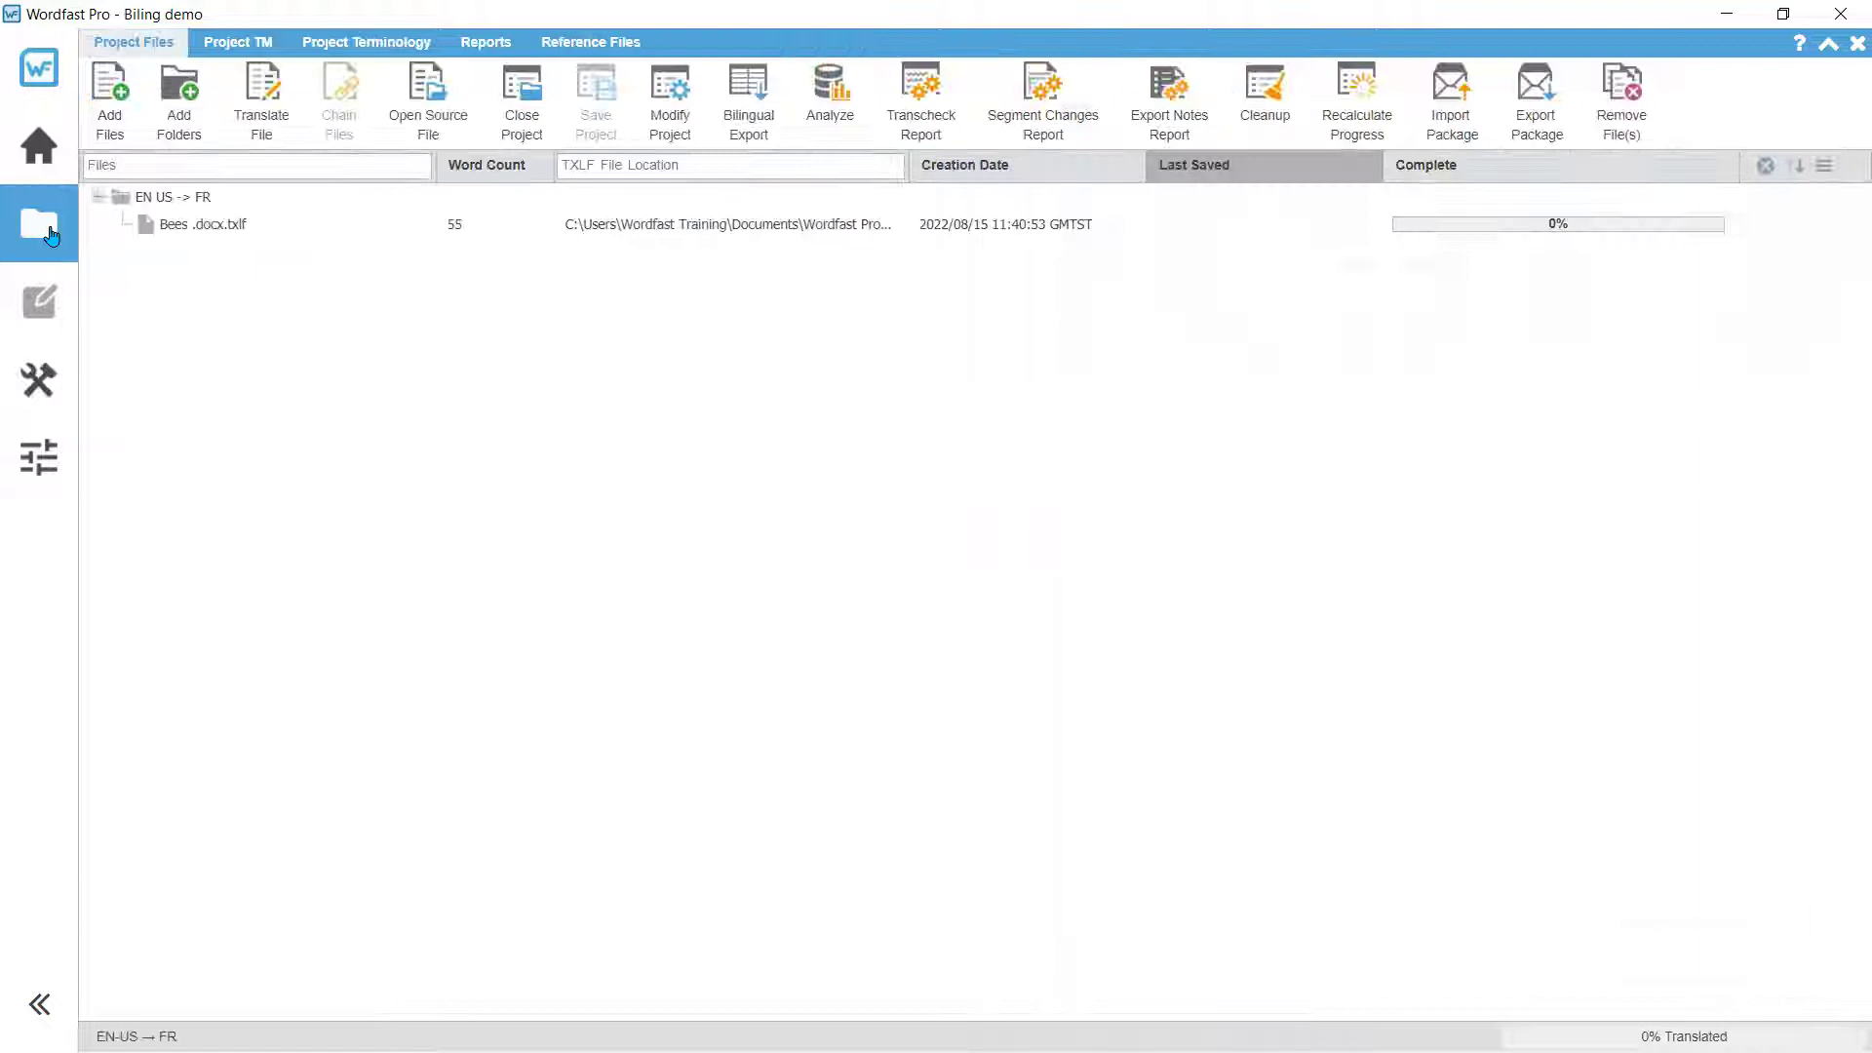
click(278, 224)
click(277, 225)
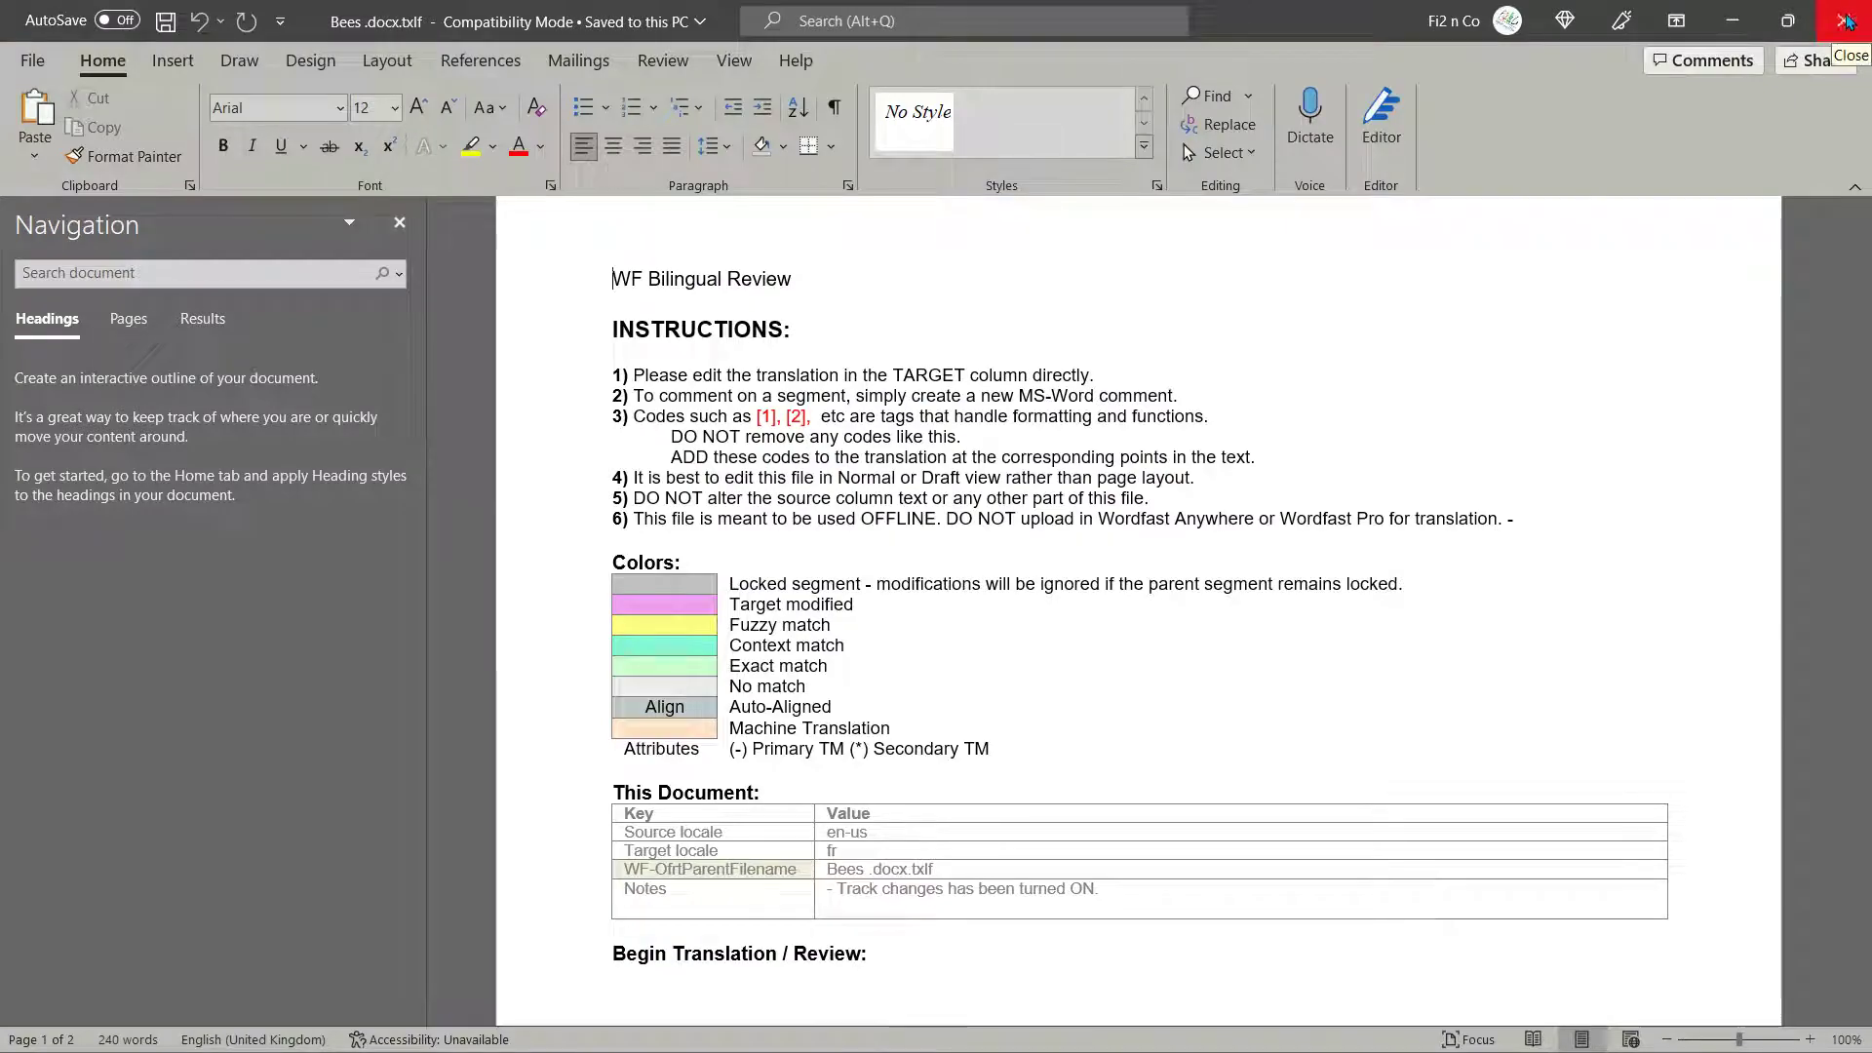
Close the Word review document and copy Bees .docx.txlf in Explorer.
click(1846, 22)
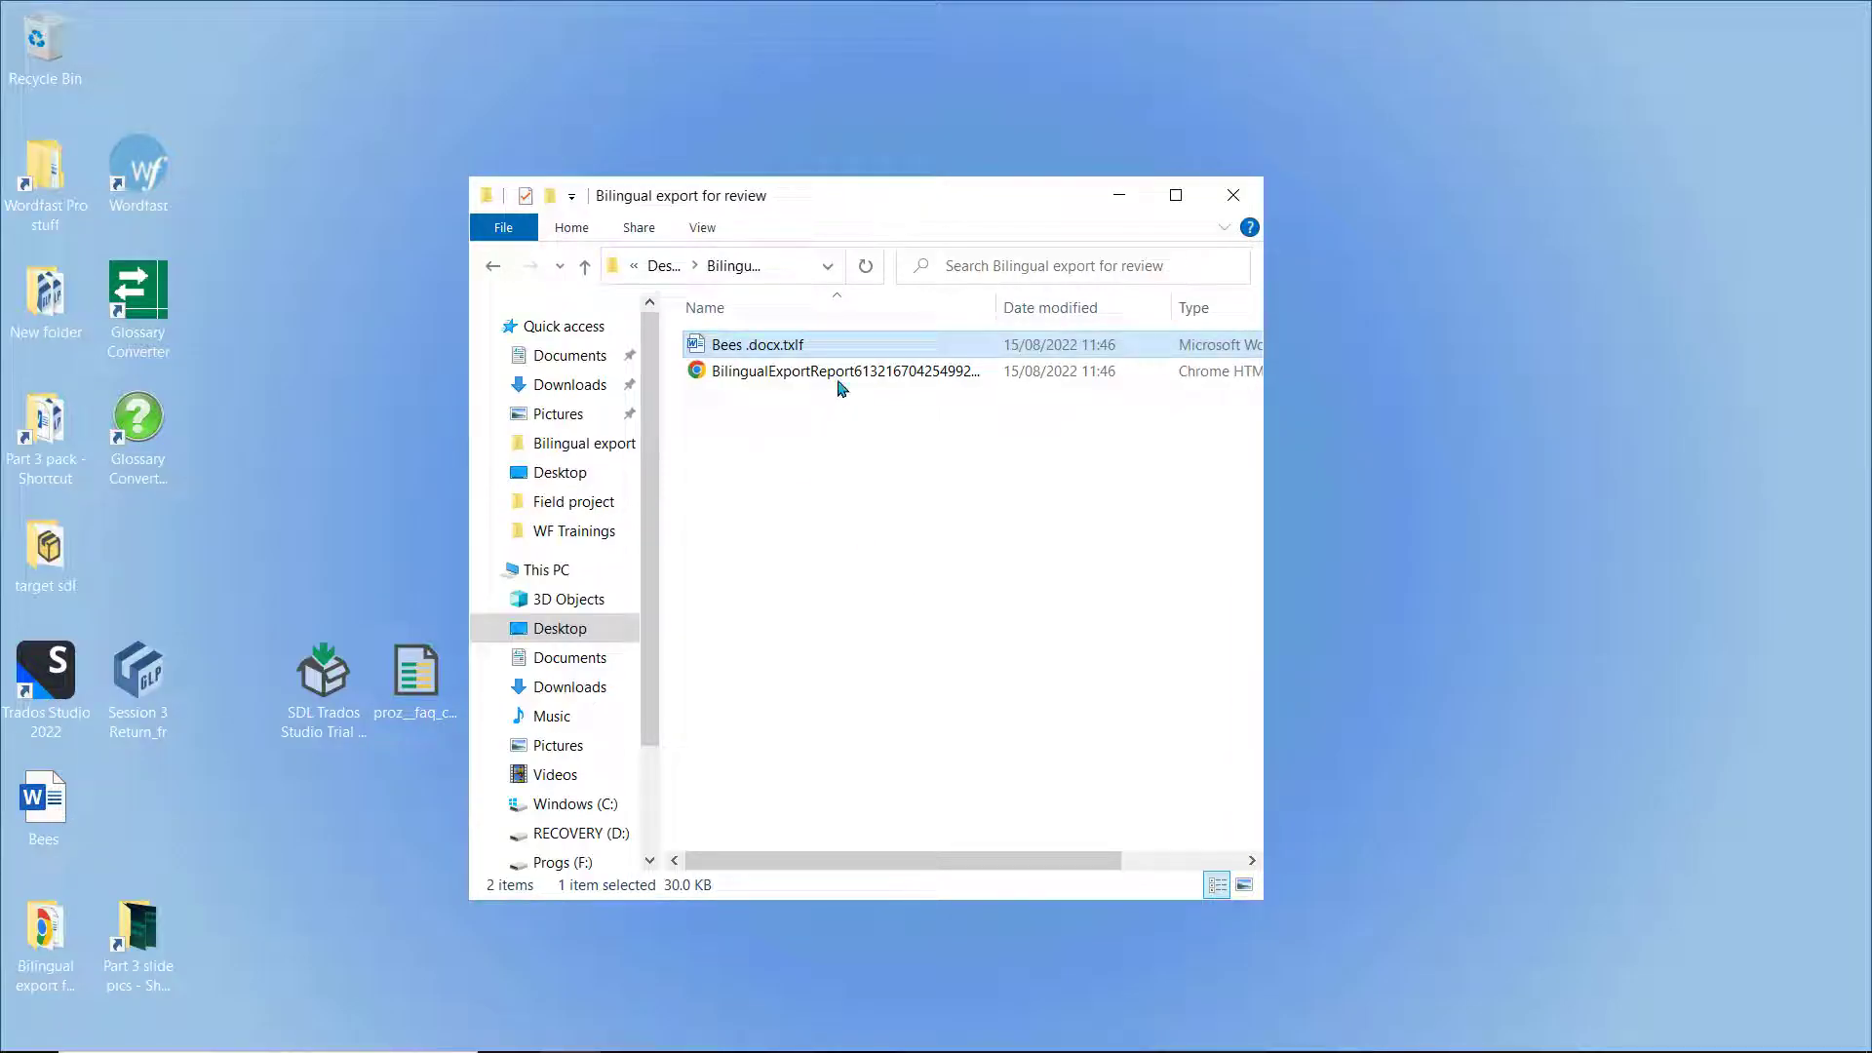
right_click(836, 346)
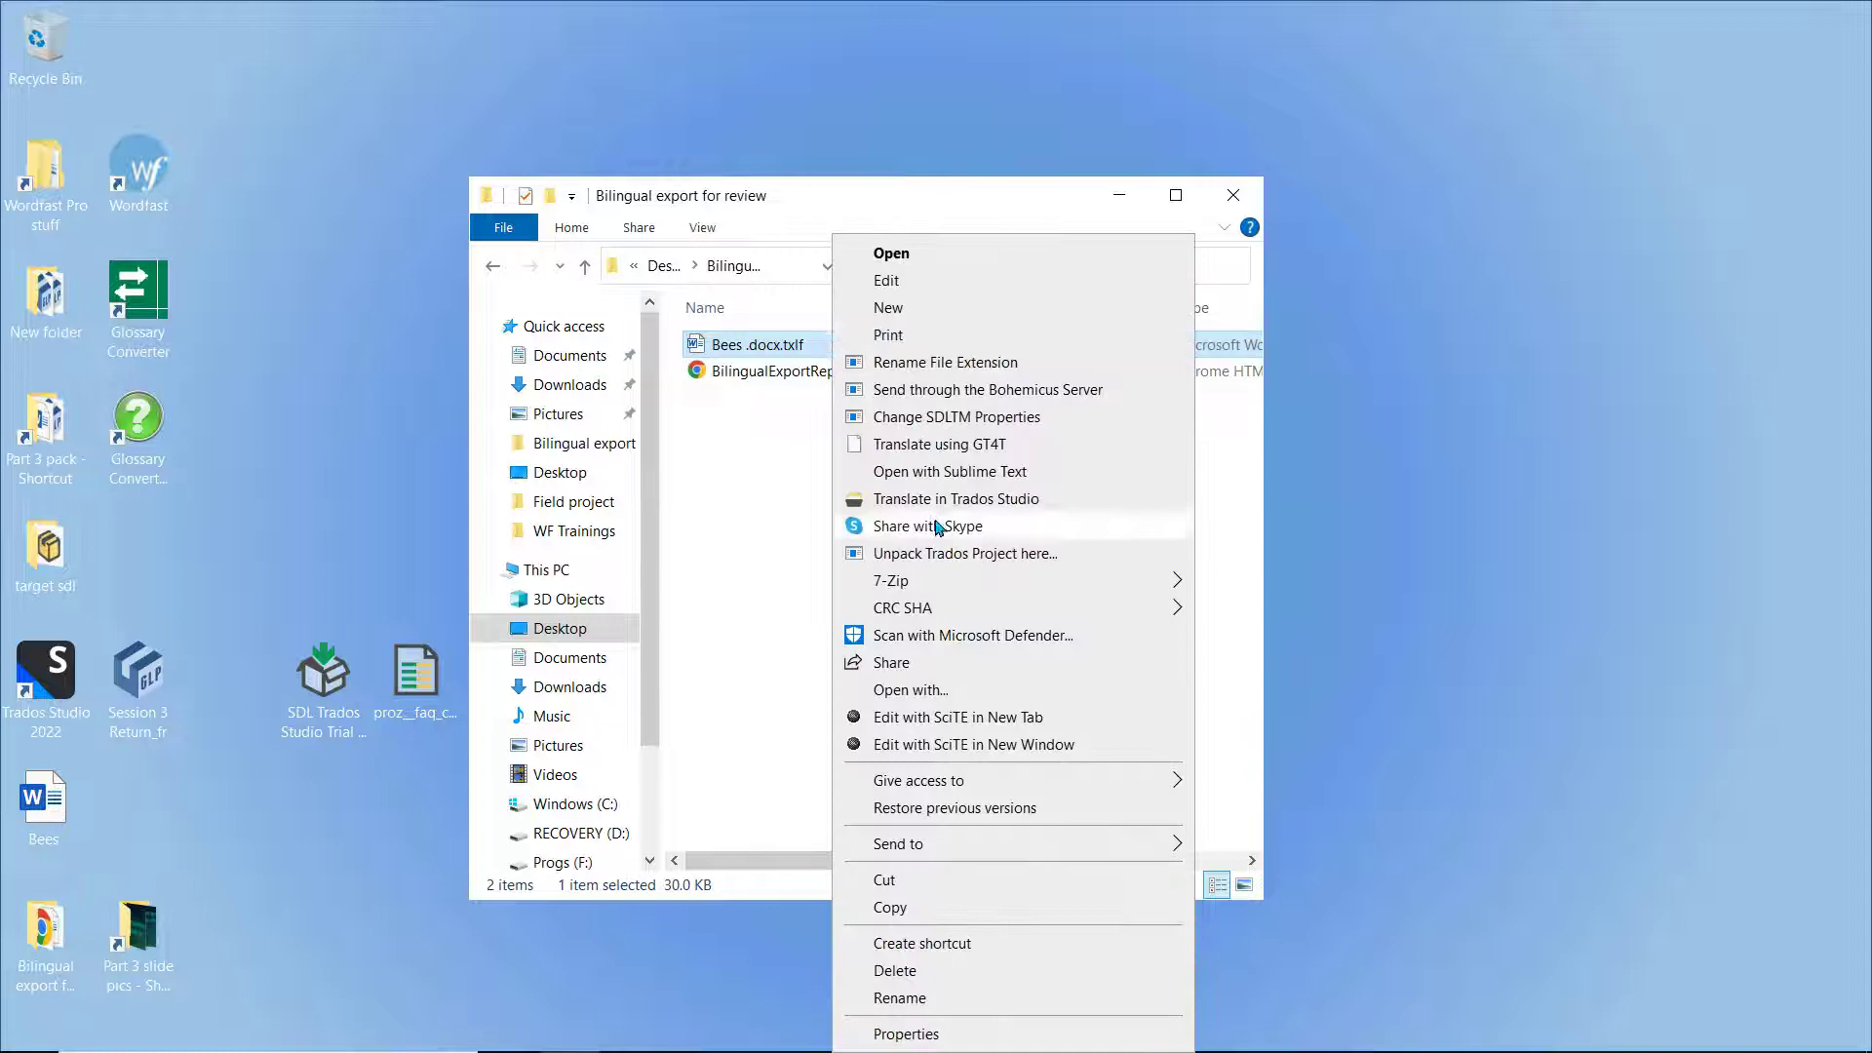
click(917, 903)
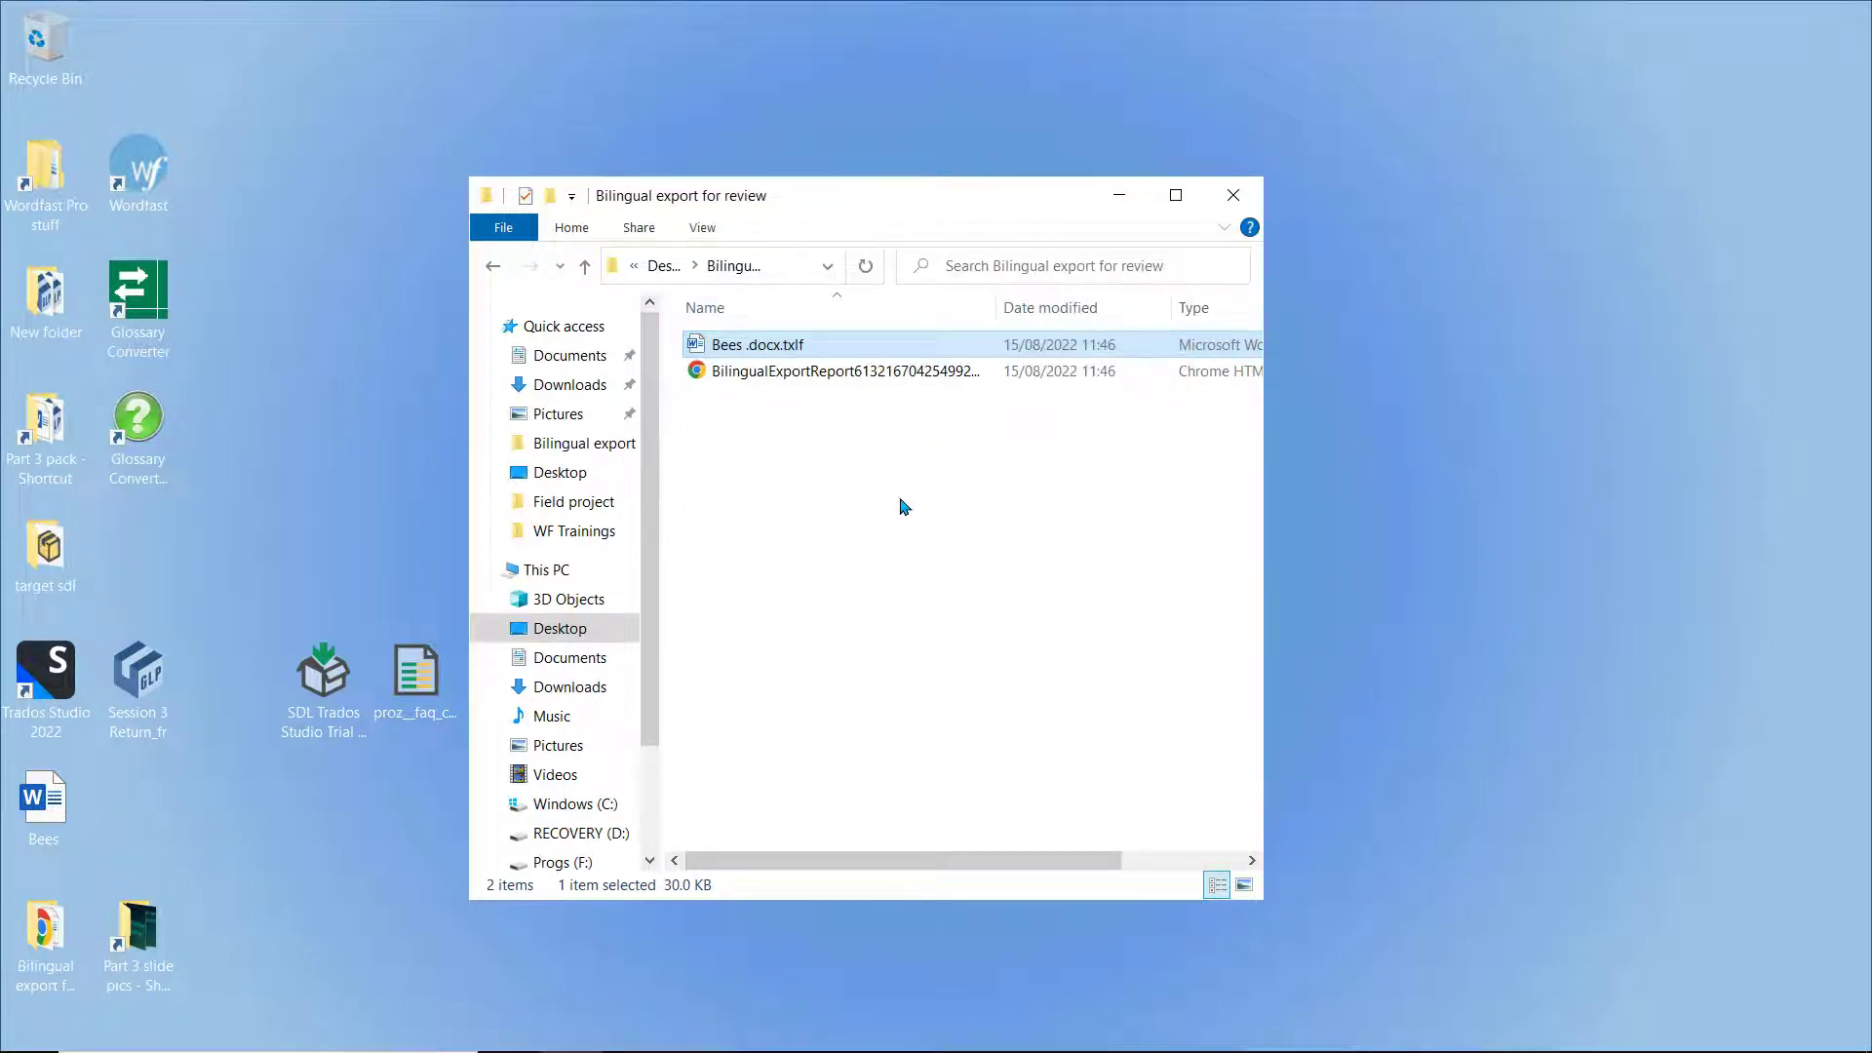
click(792, 471)
Create a new folder named 'to translator' inside 'Bilingual export for review'.
right_click(792, 471)
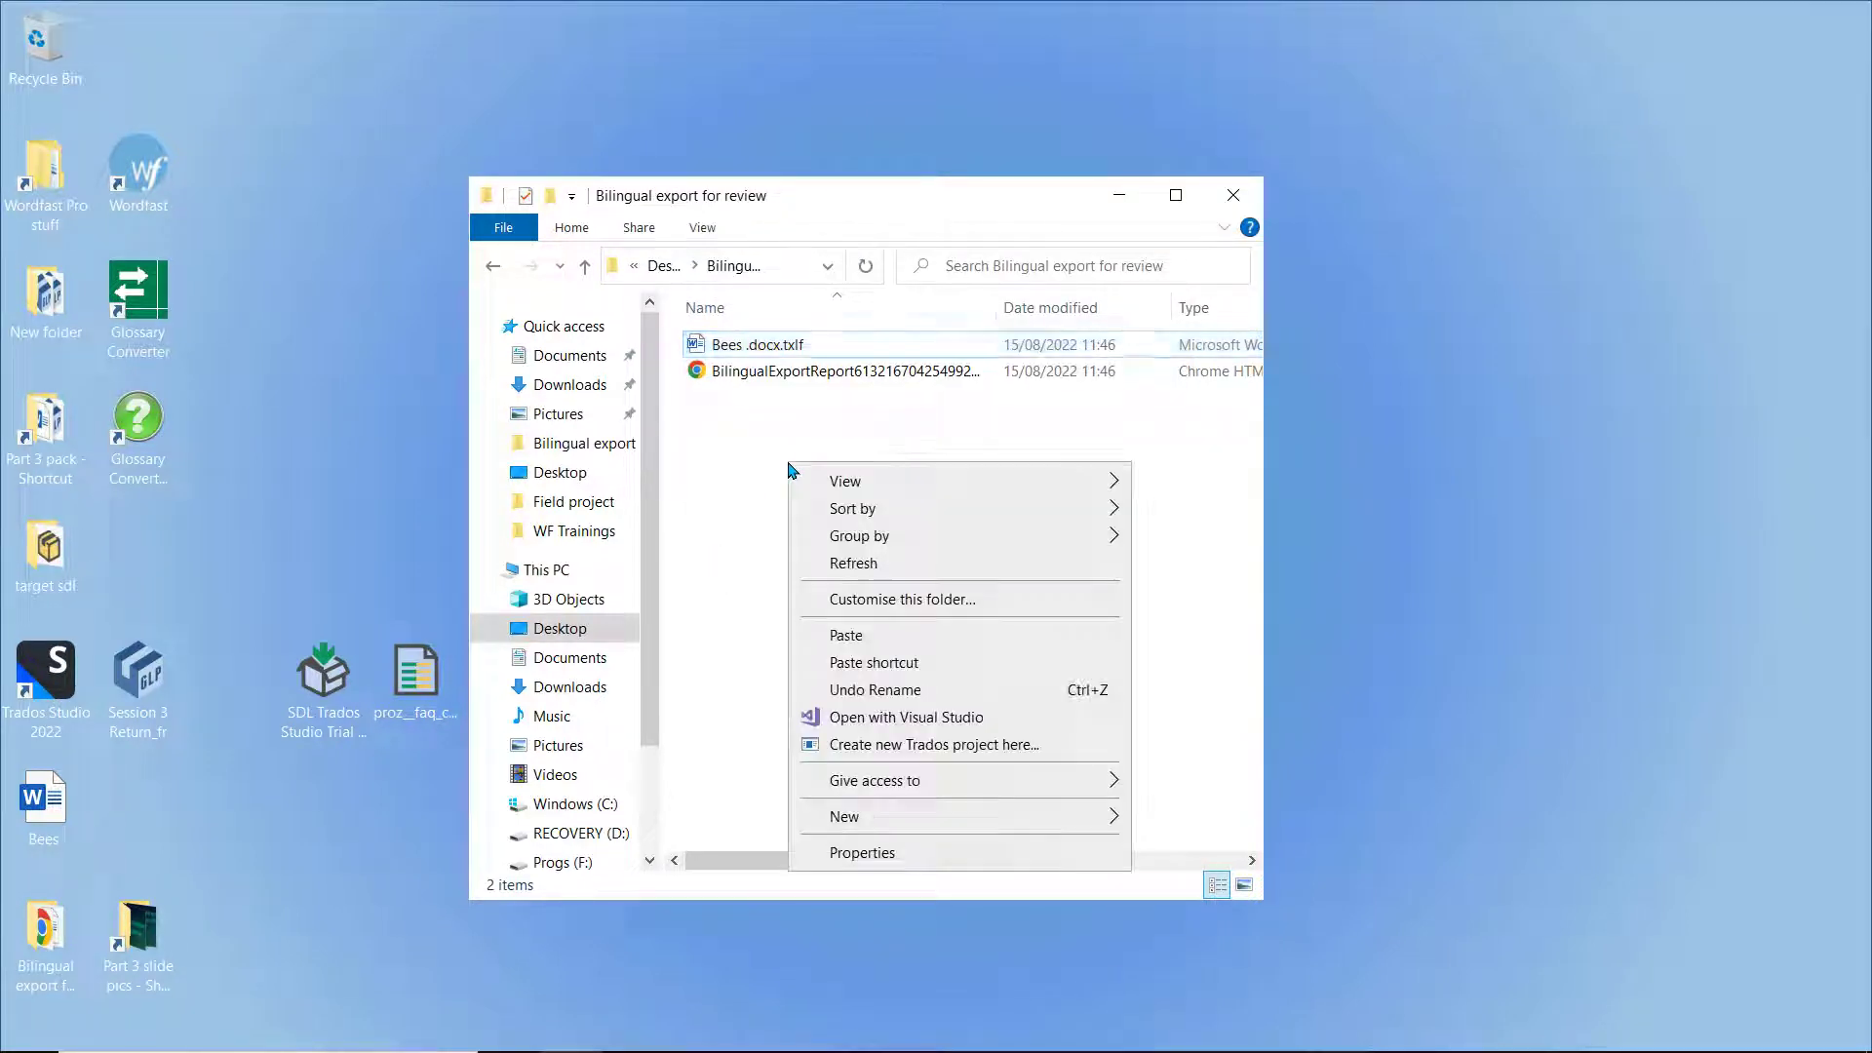
mouse_move(870, 822)
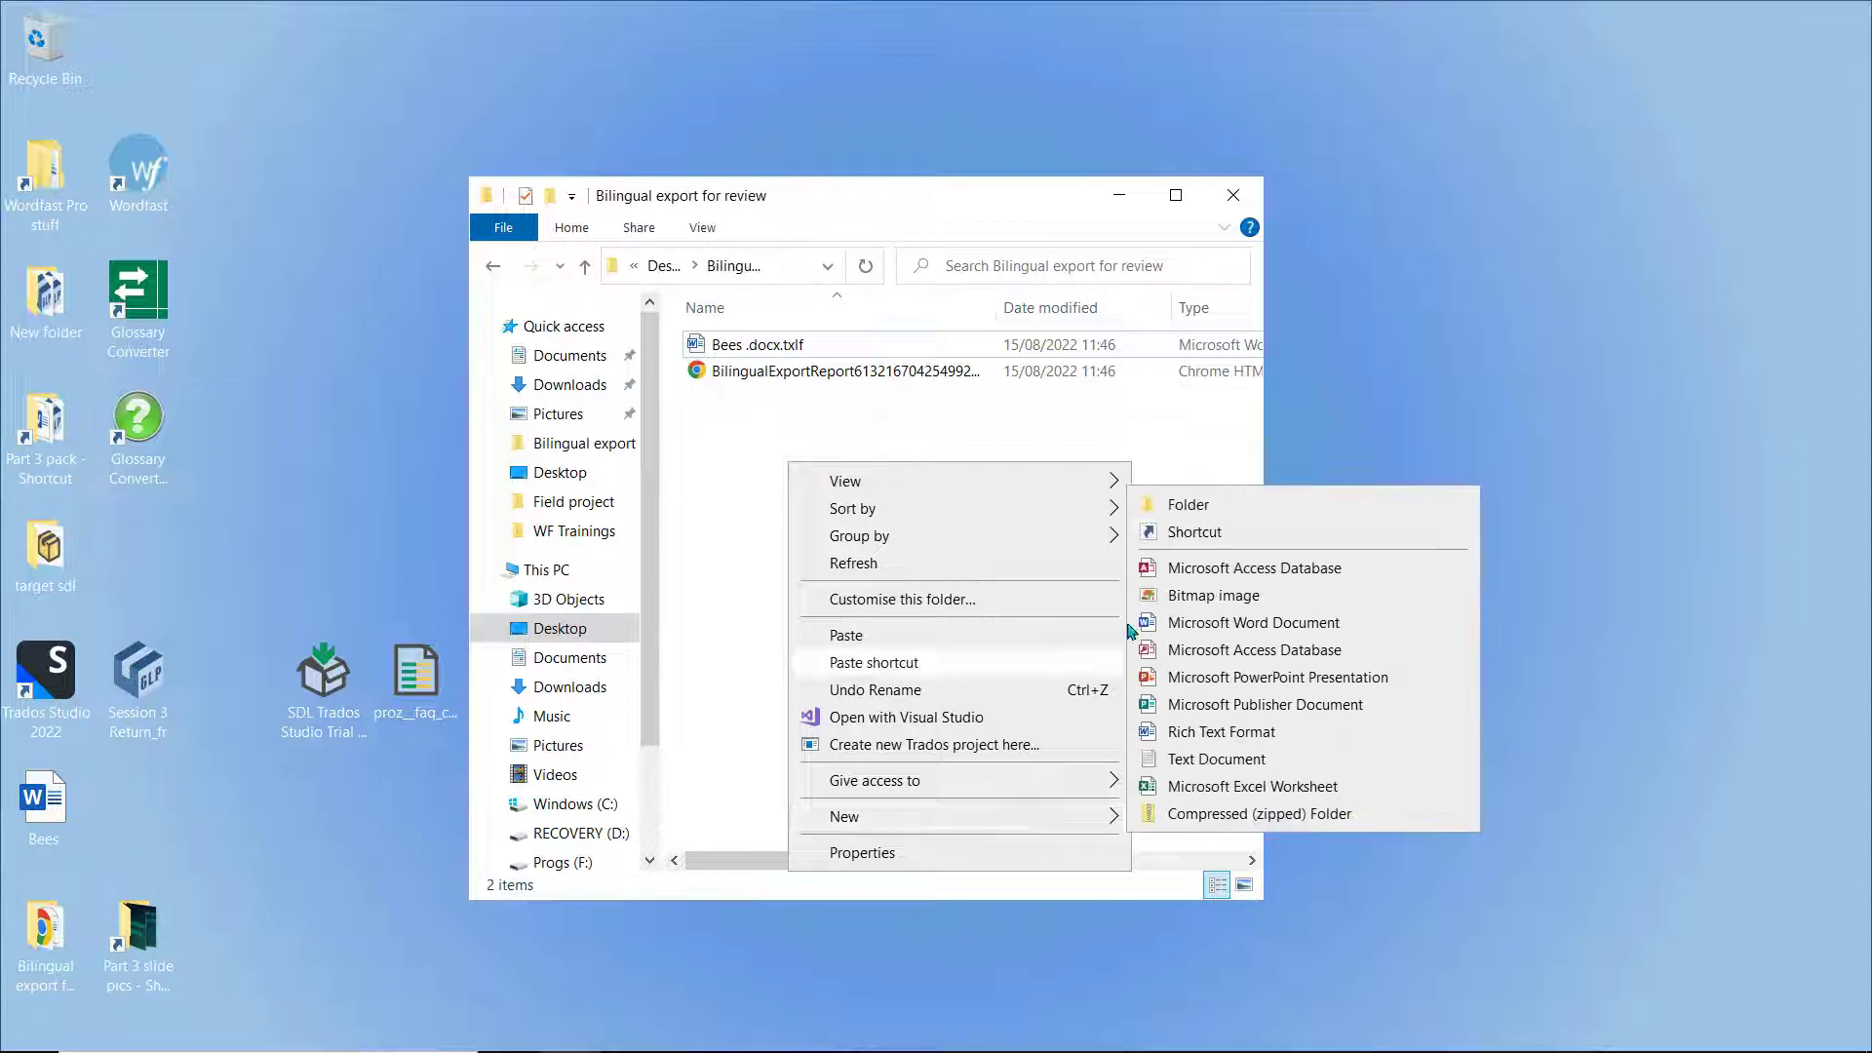
click(1152, 504)
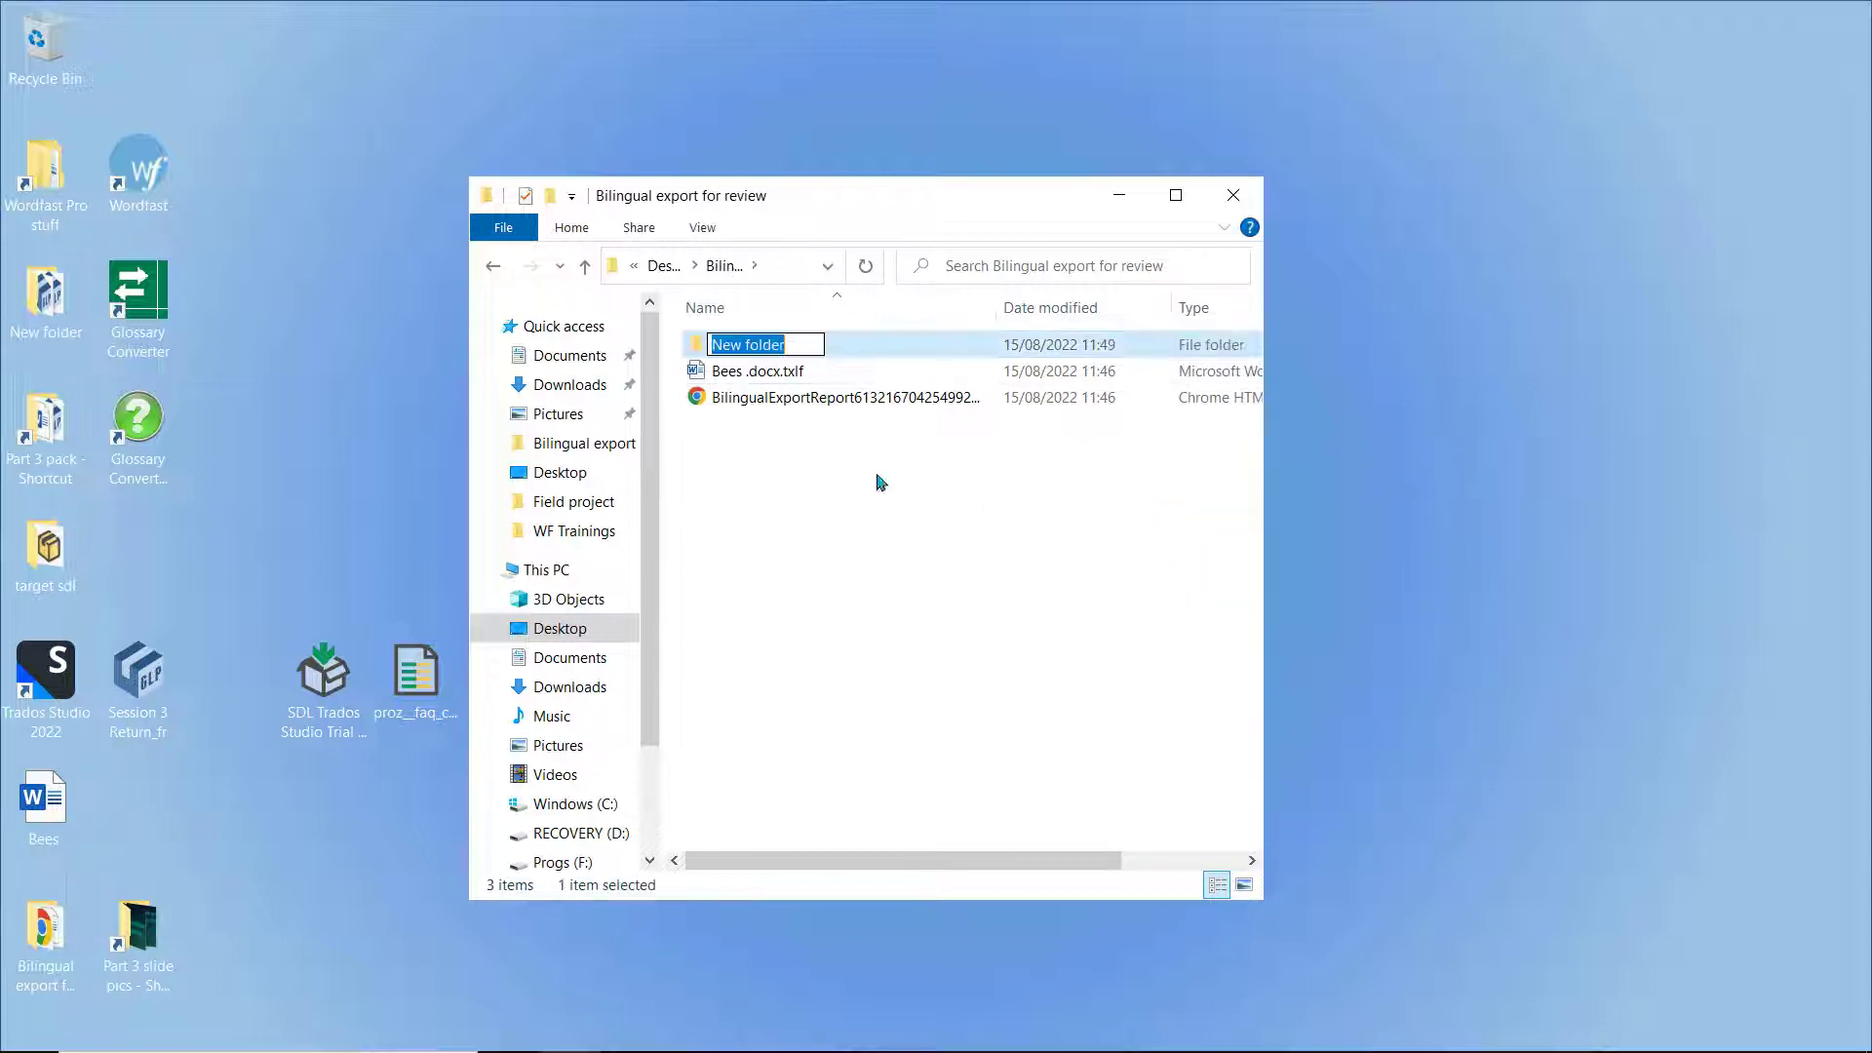
text(to transl)
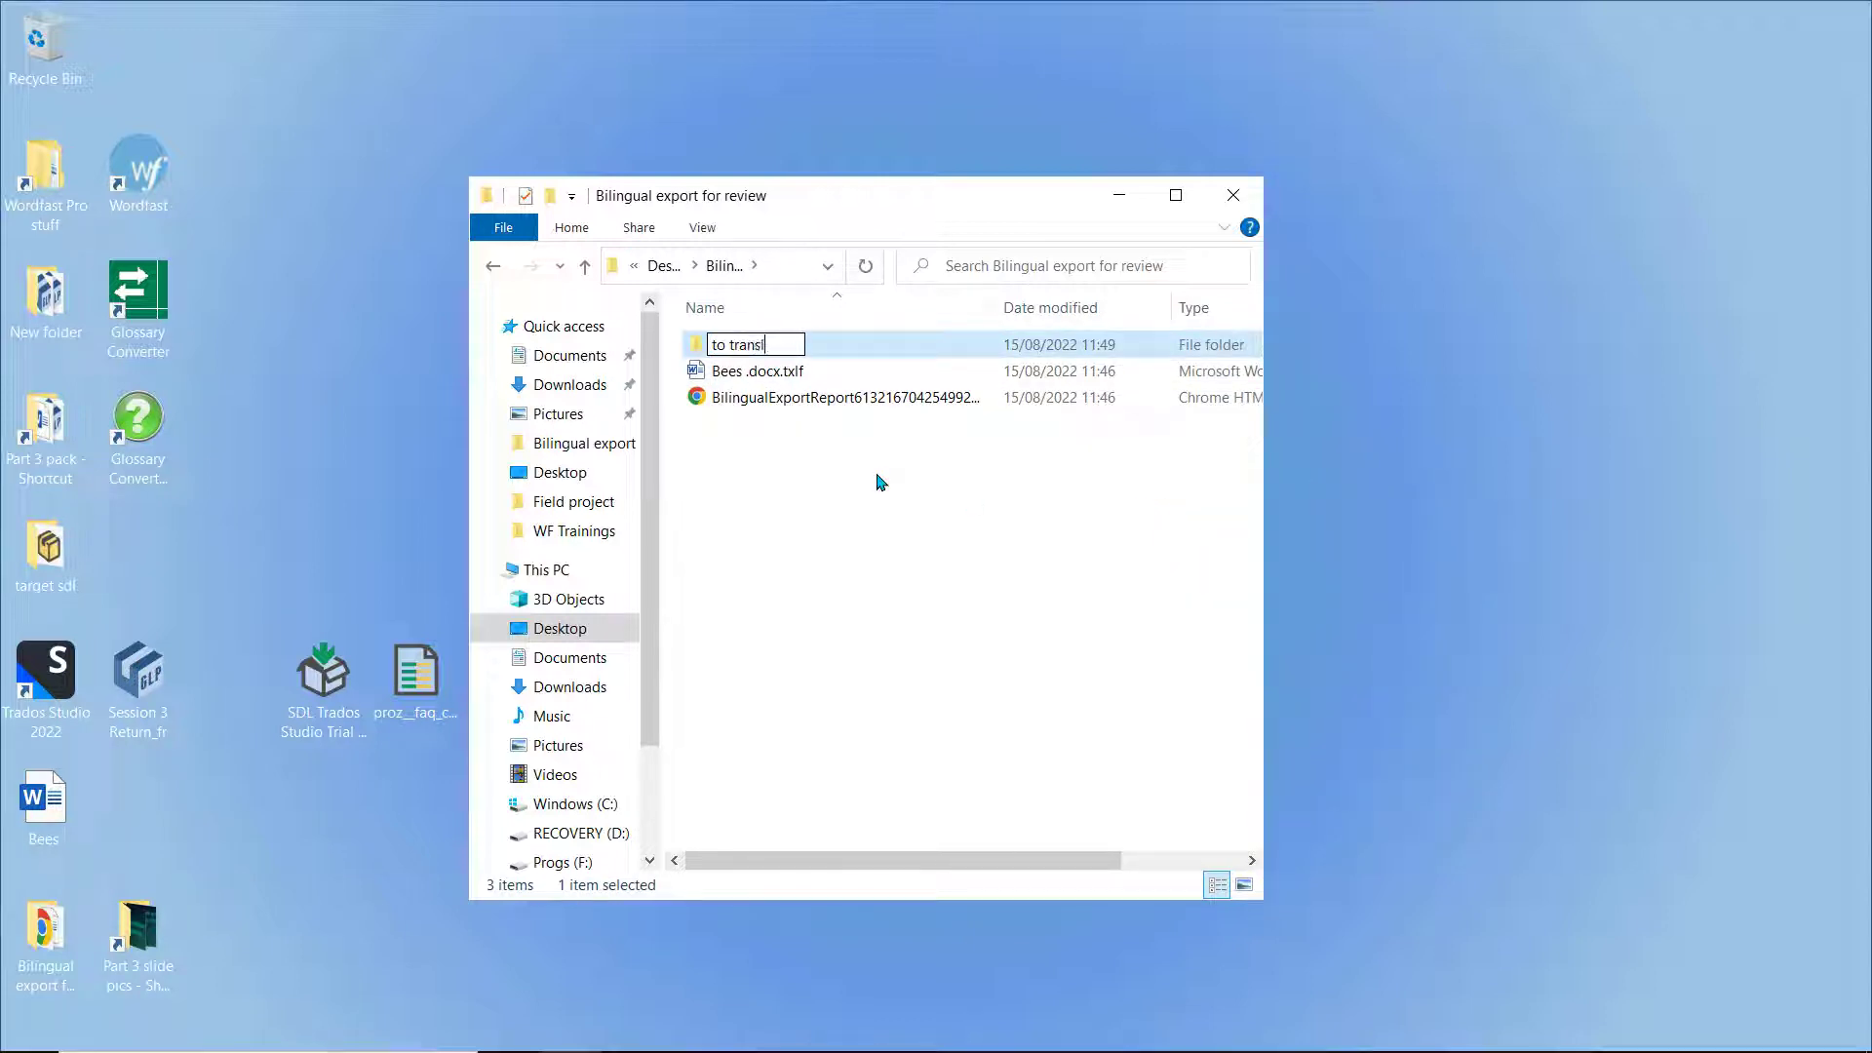
text(ator)
click(907, 346)
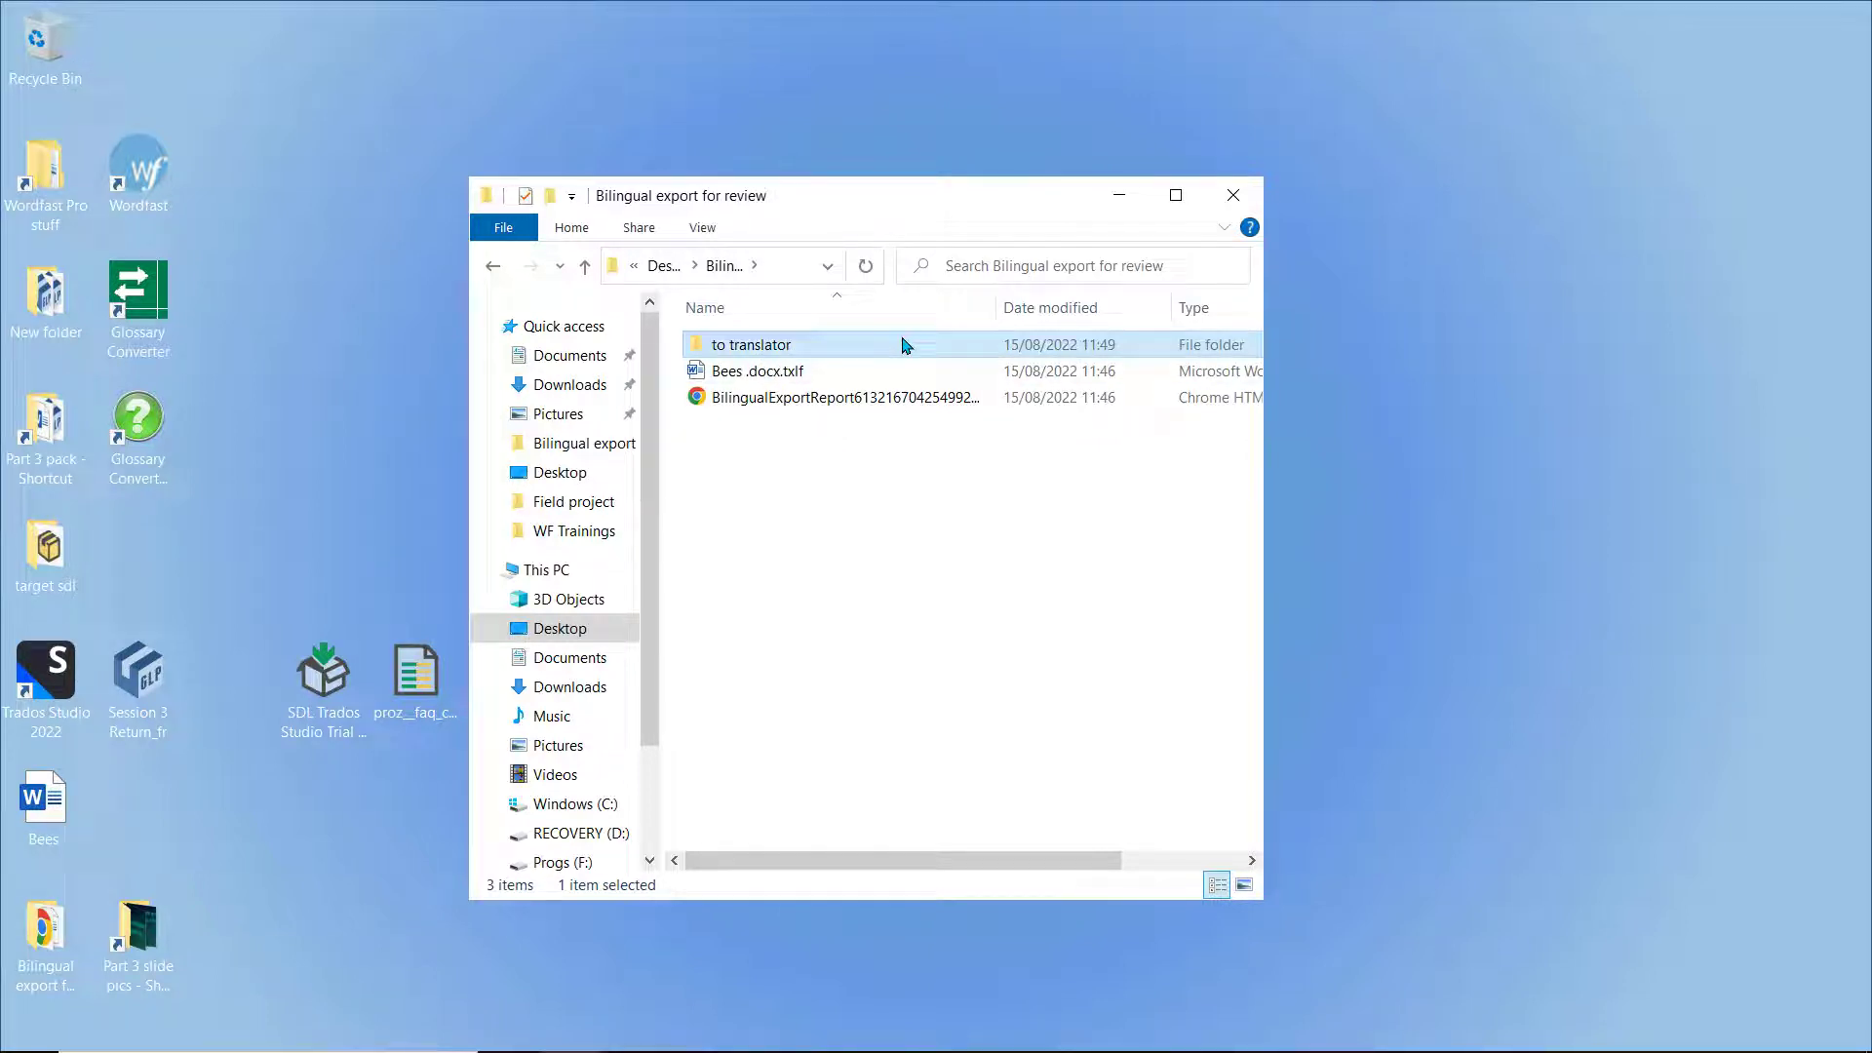
Paste the Bees .docx.txlf copy into 'to translator' and go back up a level.
click(876, 351)
double_click(875, 351)
key(ctrl+v)
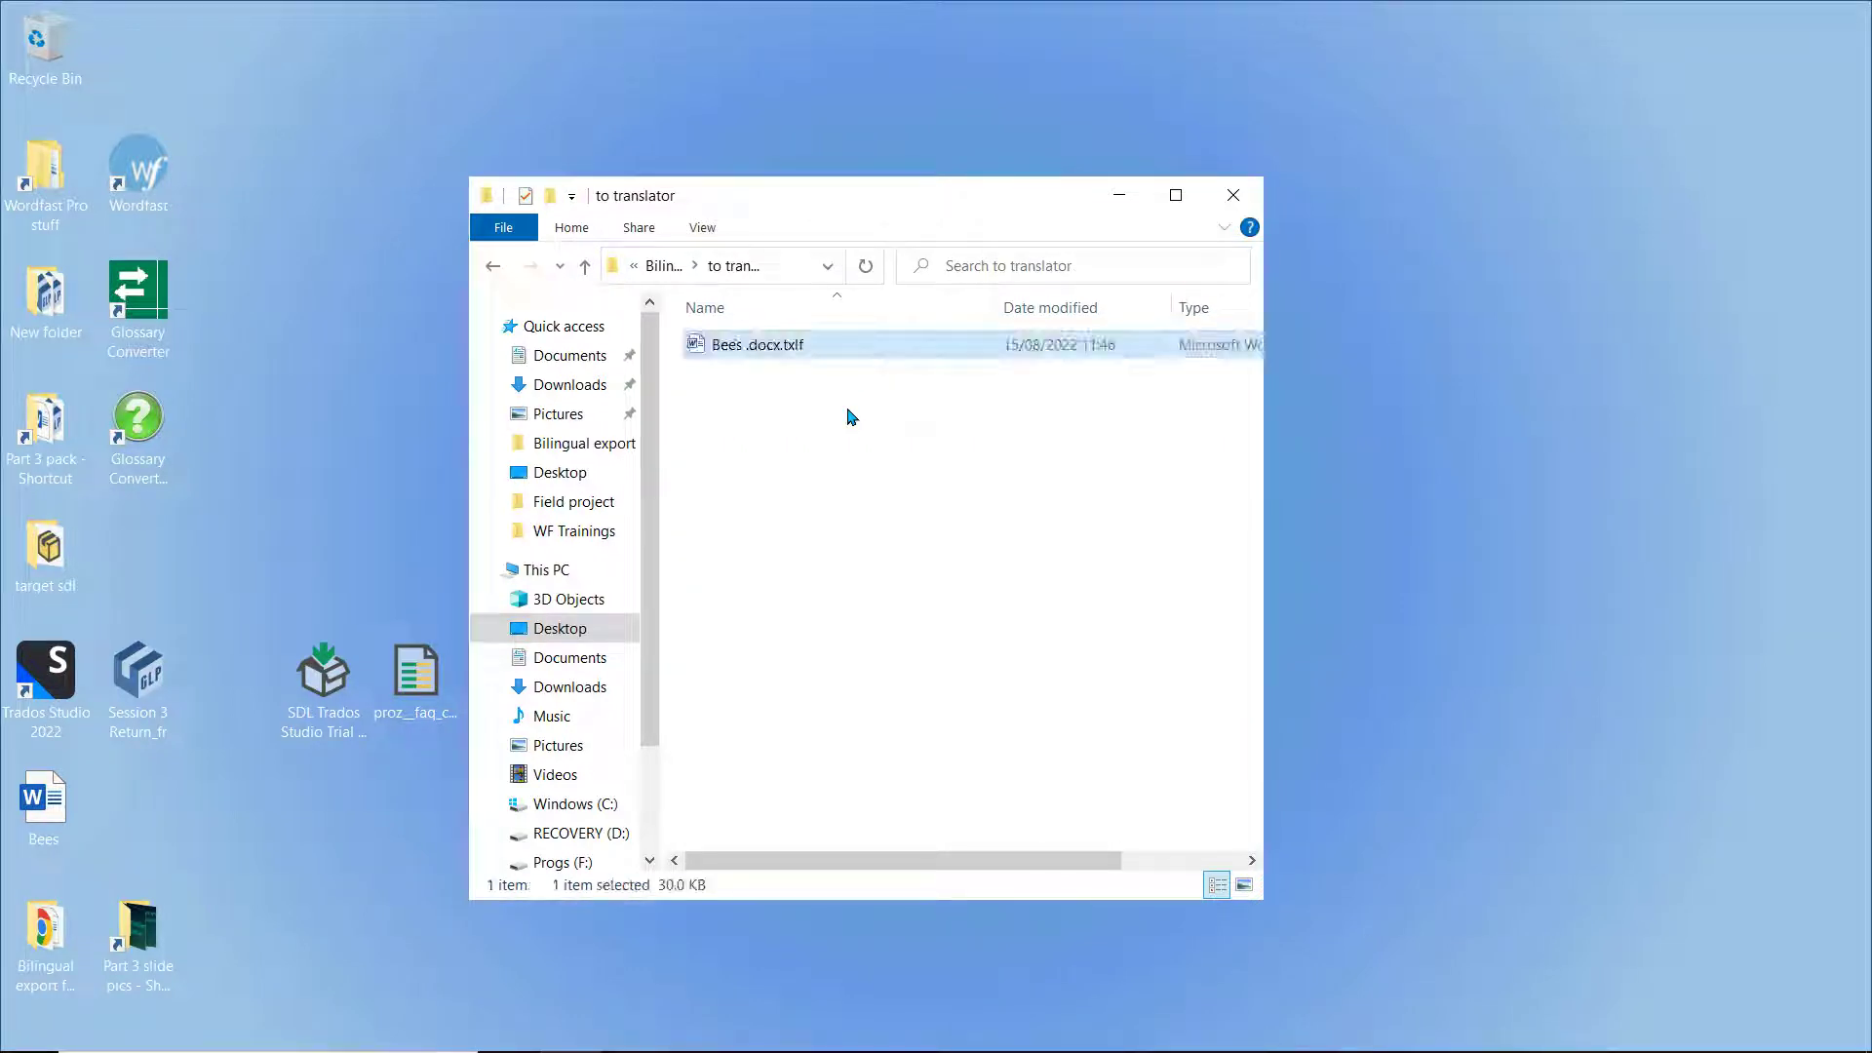
click(864, 448)
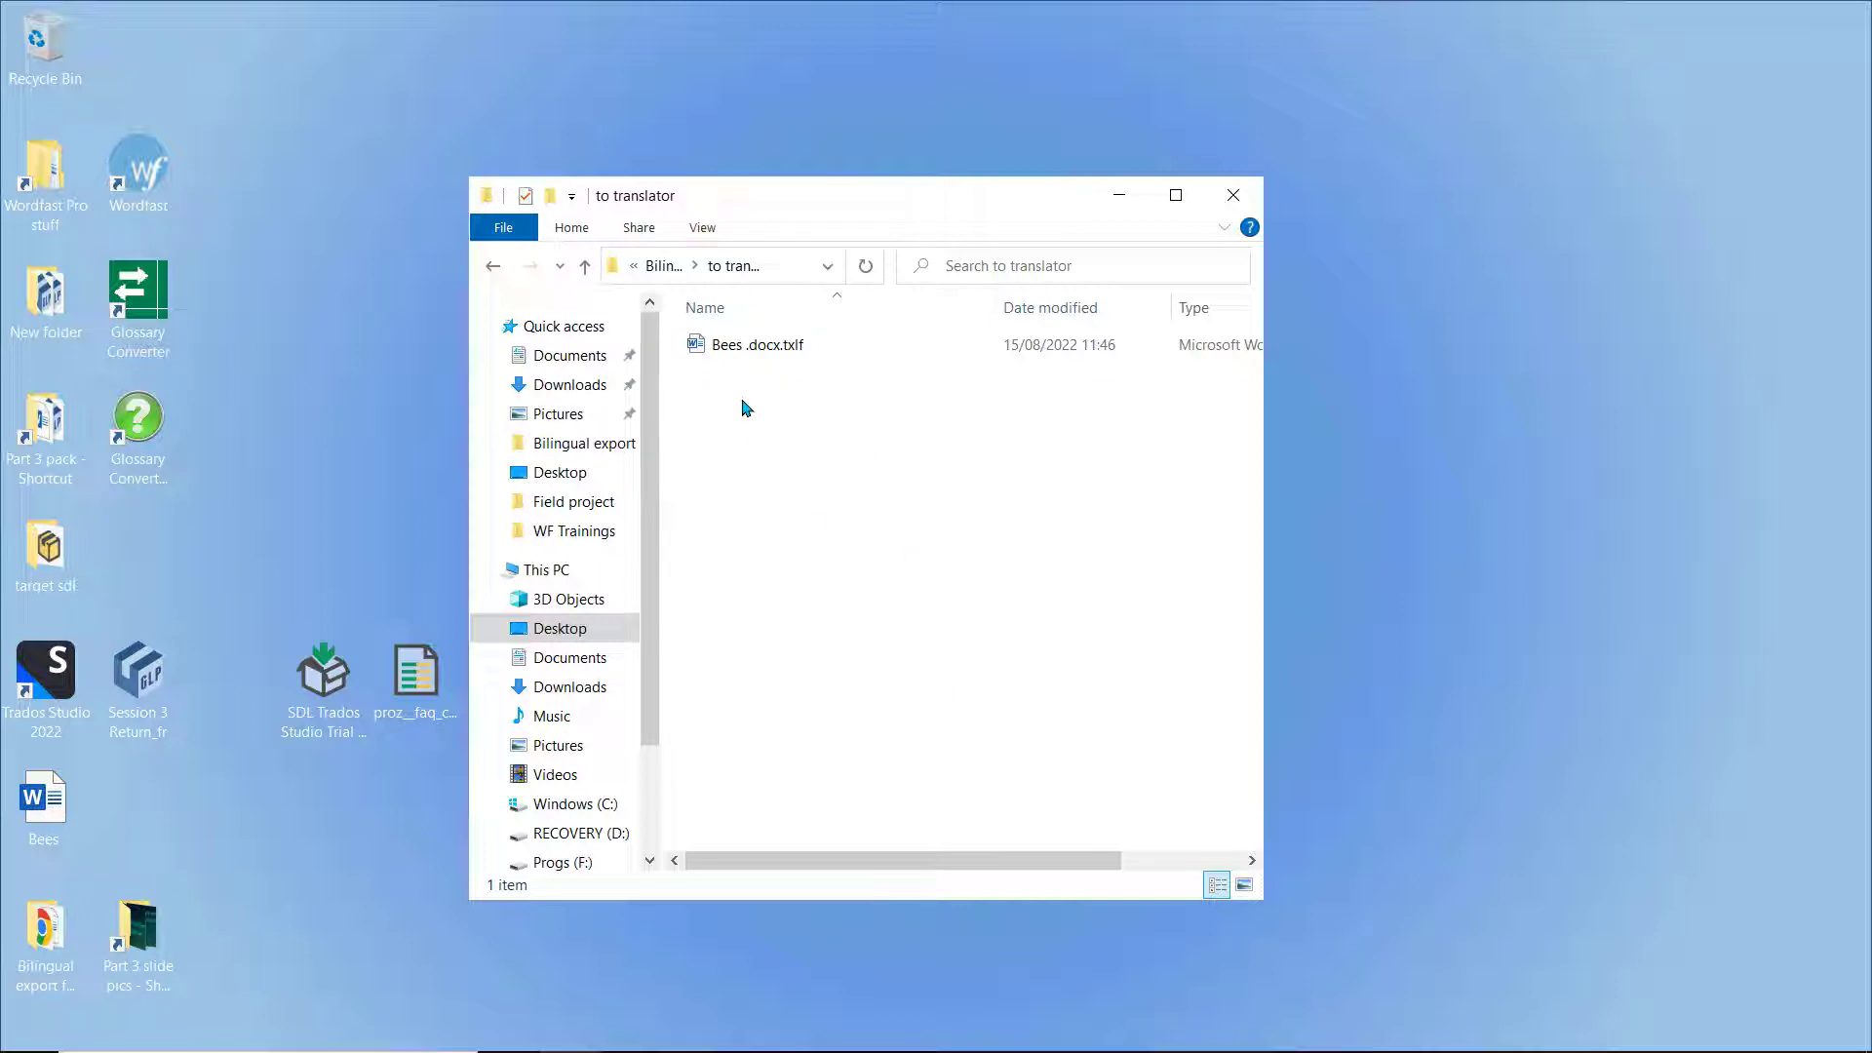
click(660, 273)
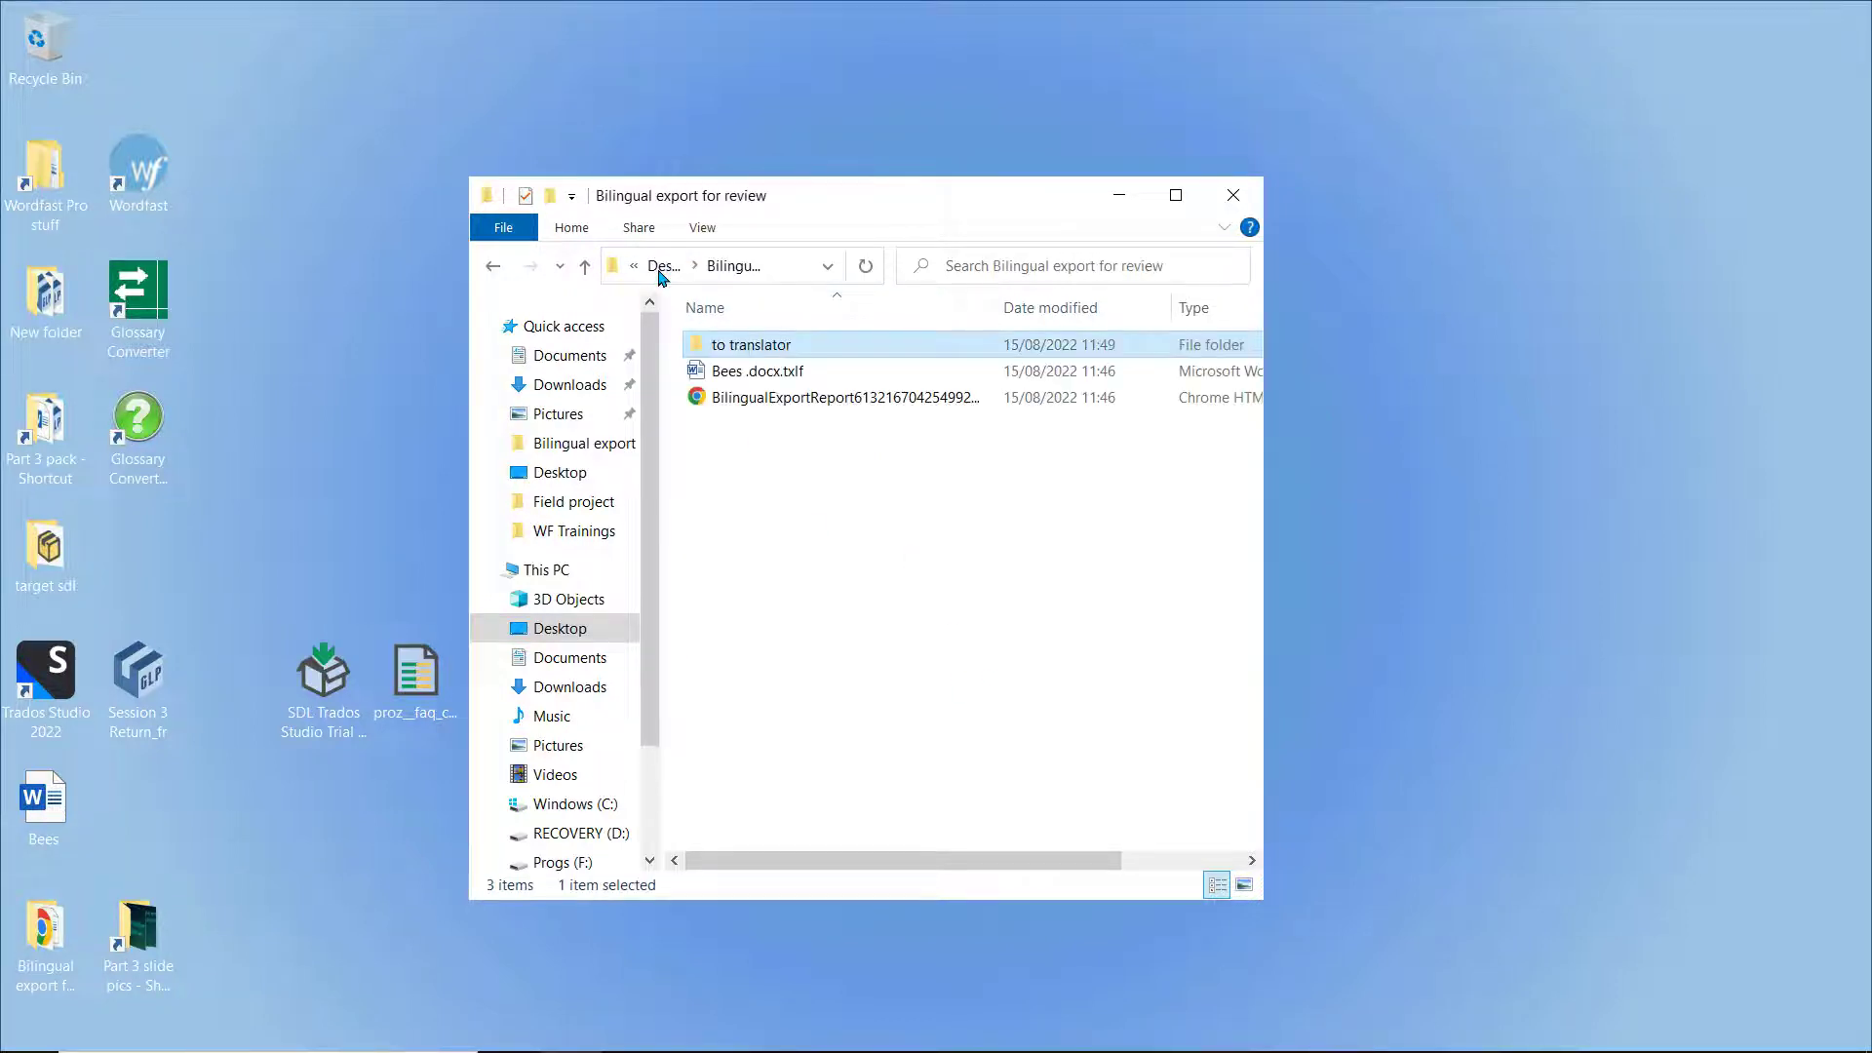
click(780, 492)
Create a second folder named 'back from translator' beside 'to translator'.
right_click(780, 496)
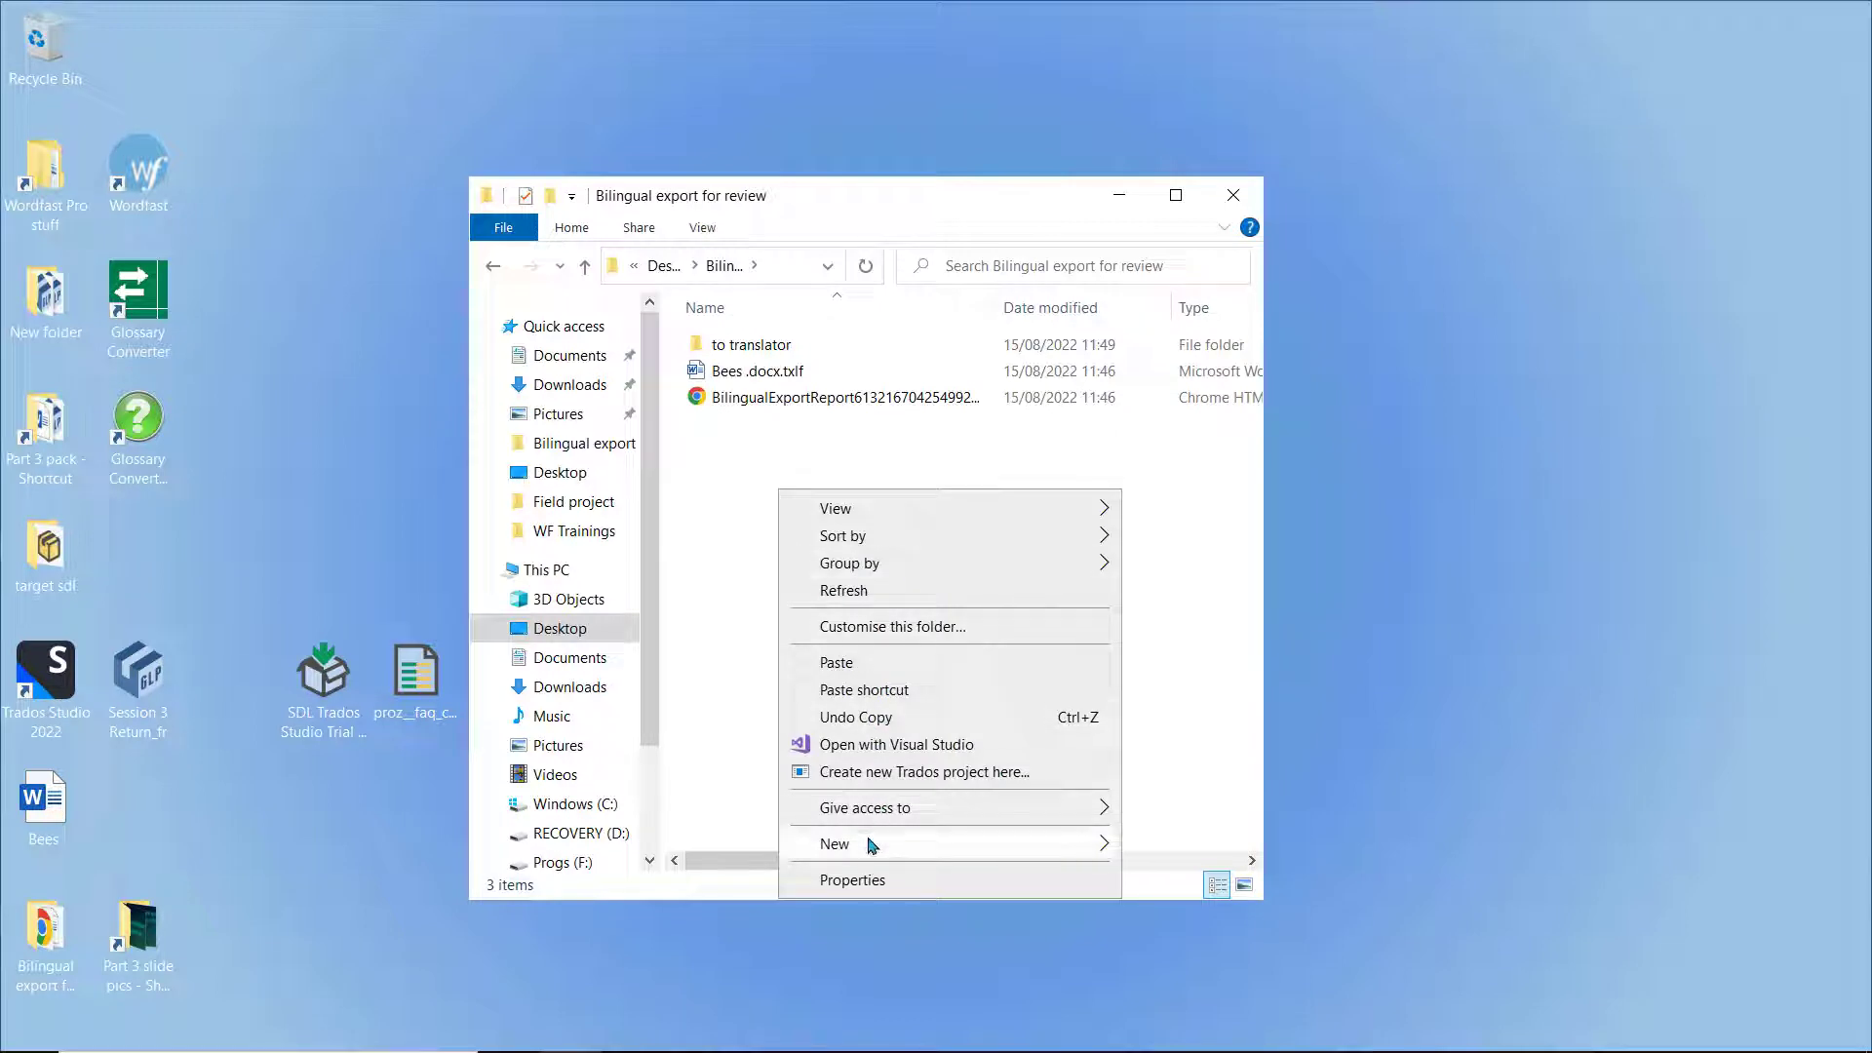
mouse_move(872, 844)
click(1187, 534)
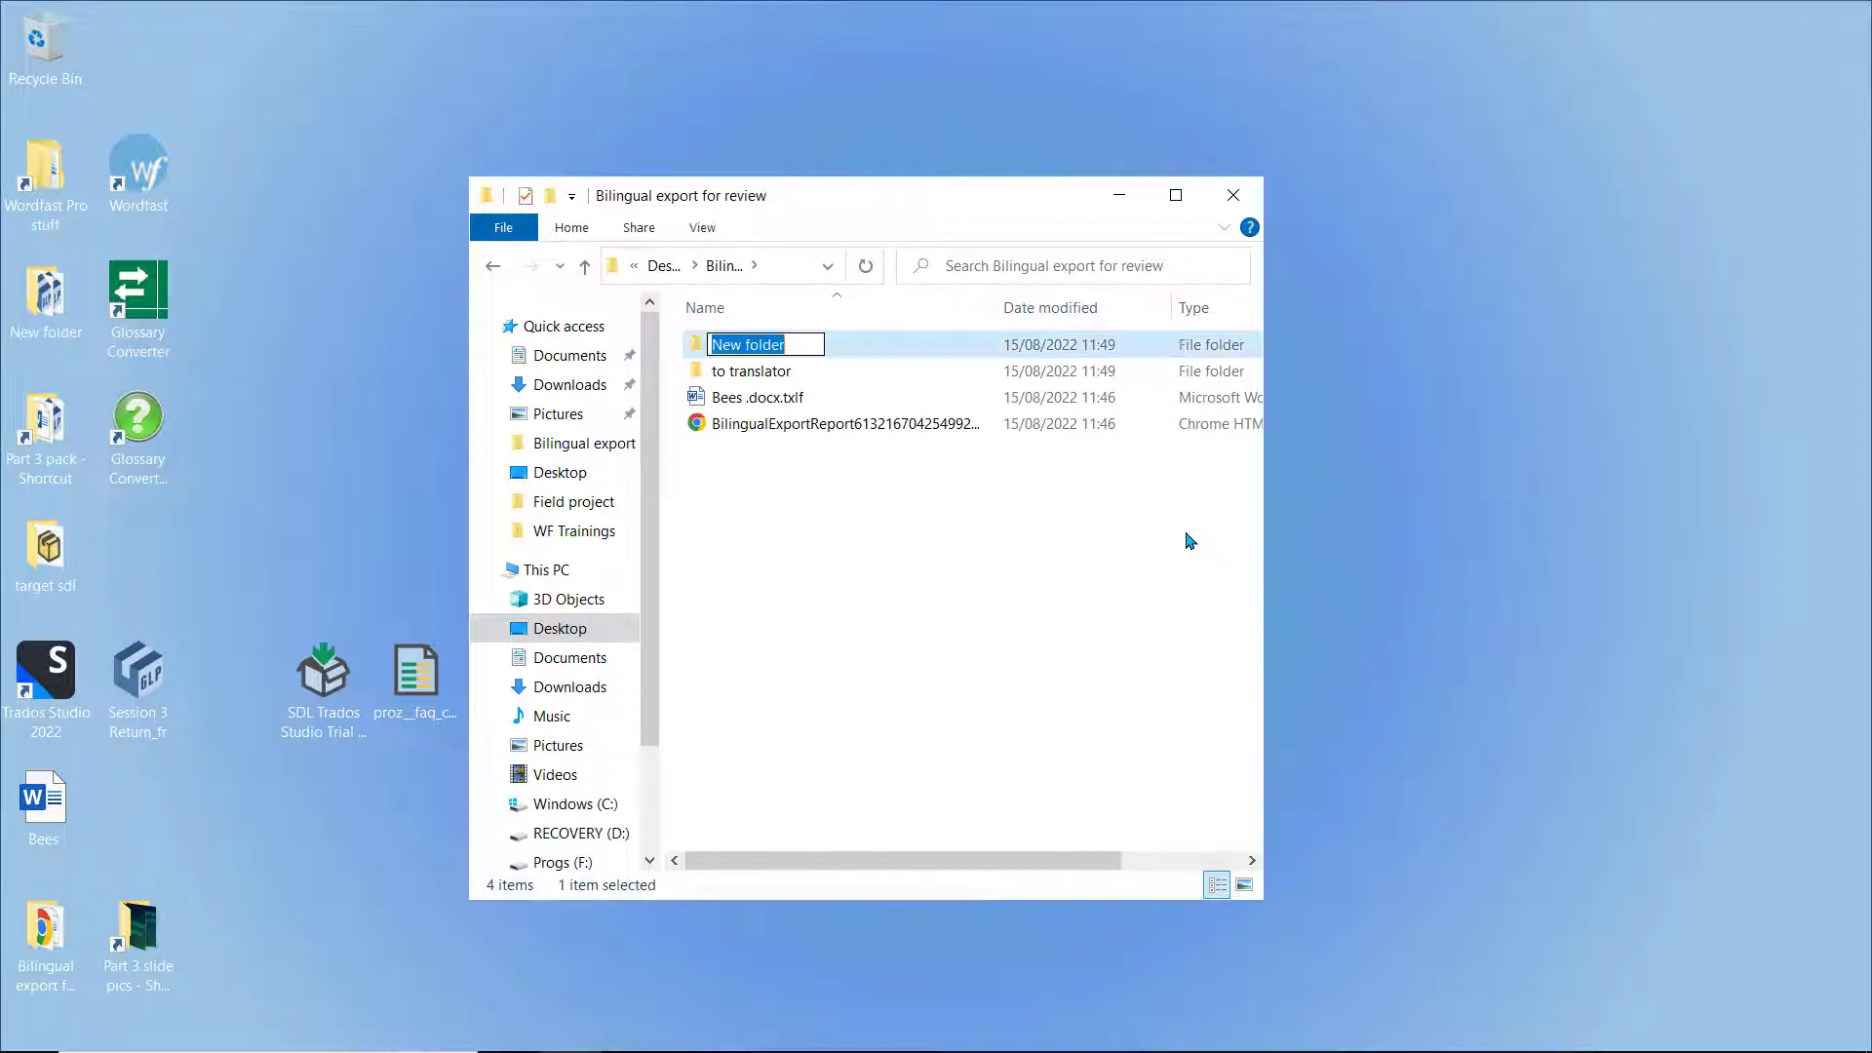
text(back from trans)
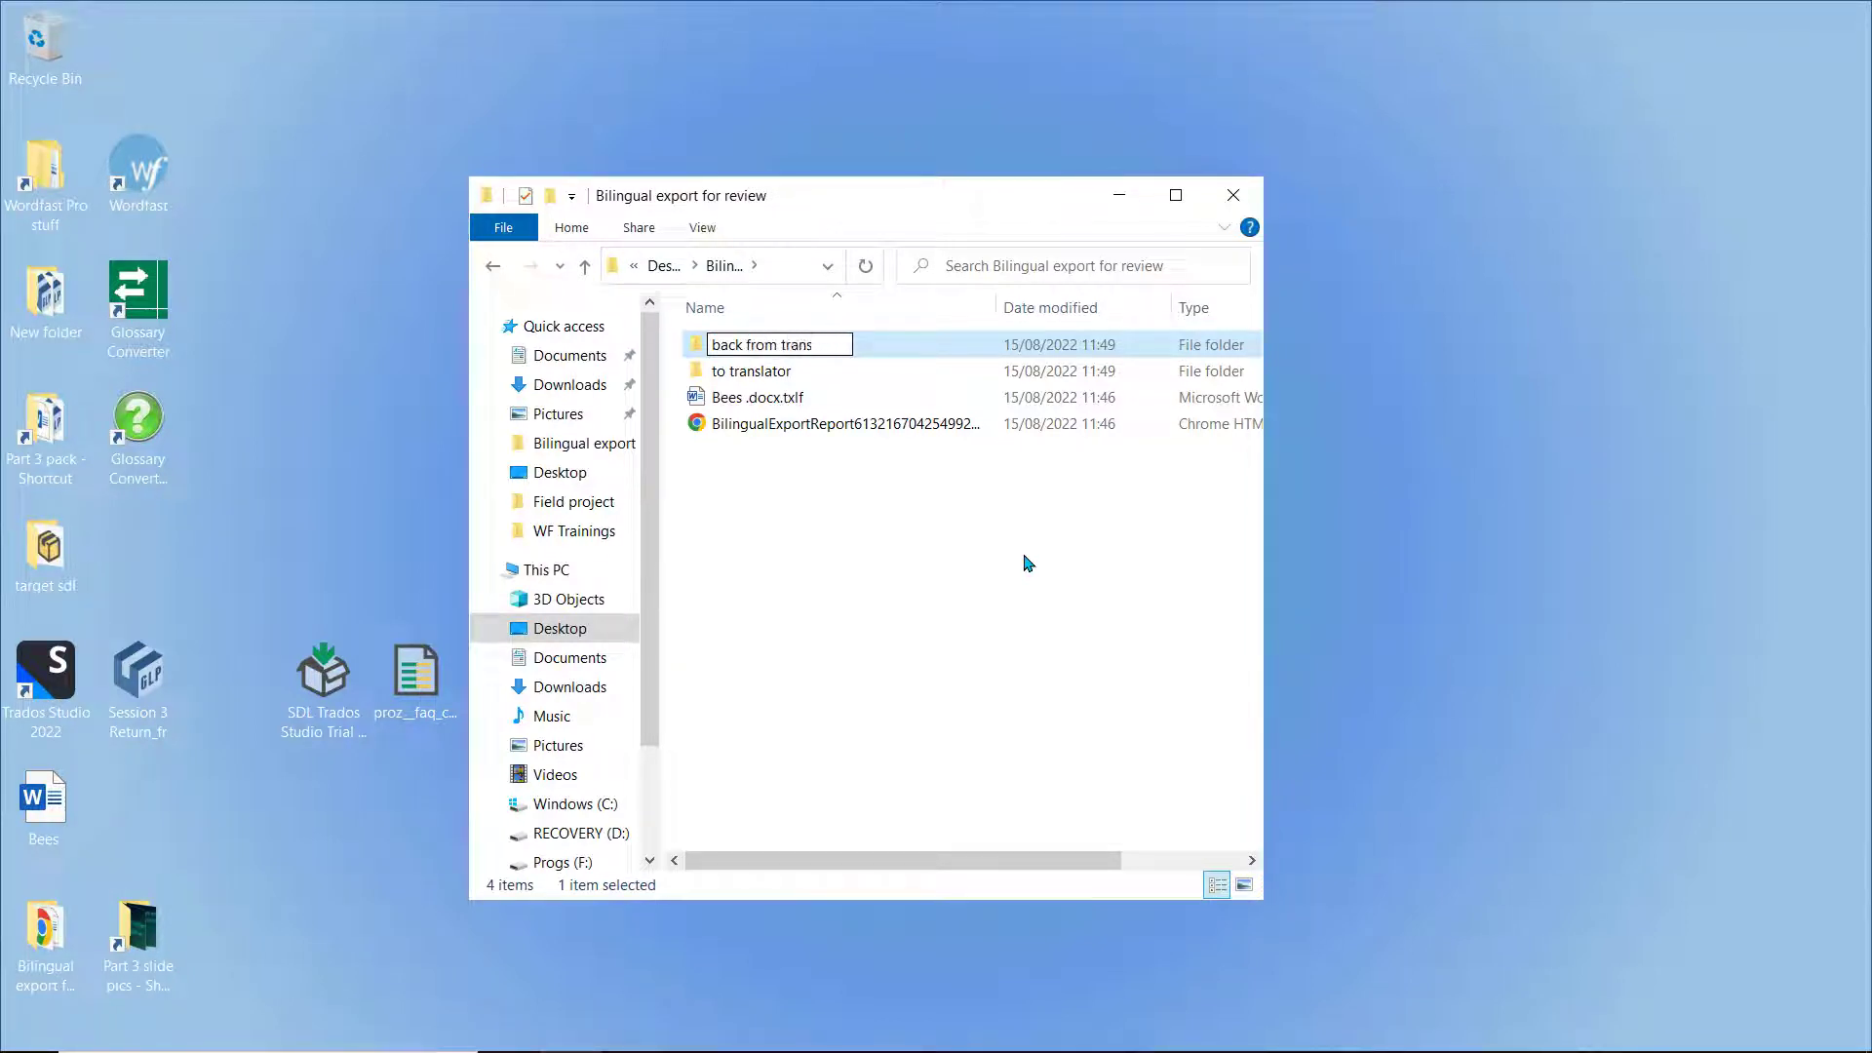
text(lator)
click(971, 563)
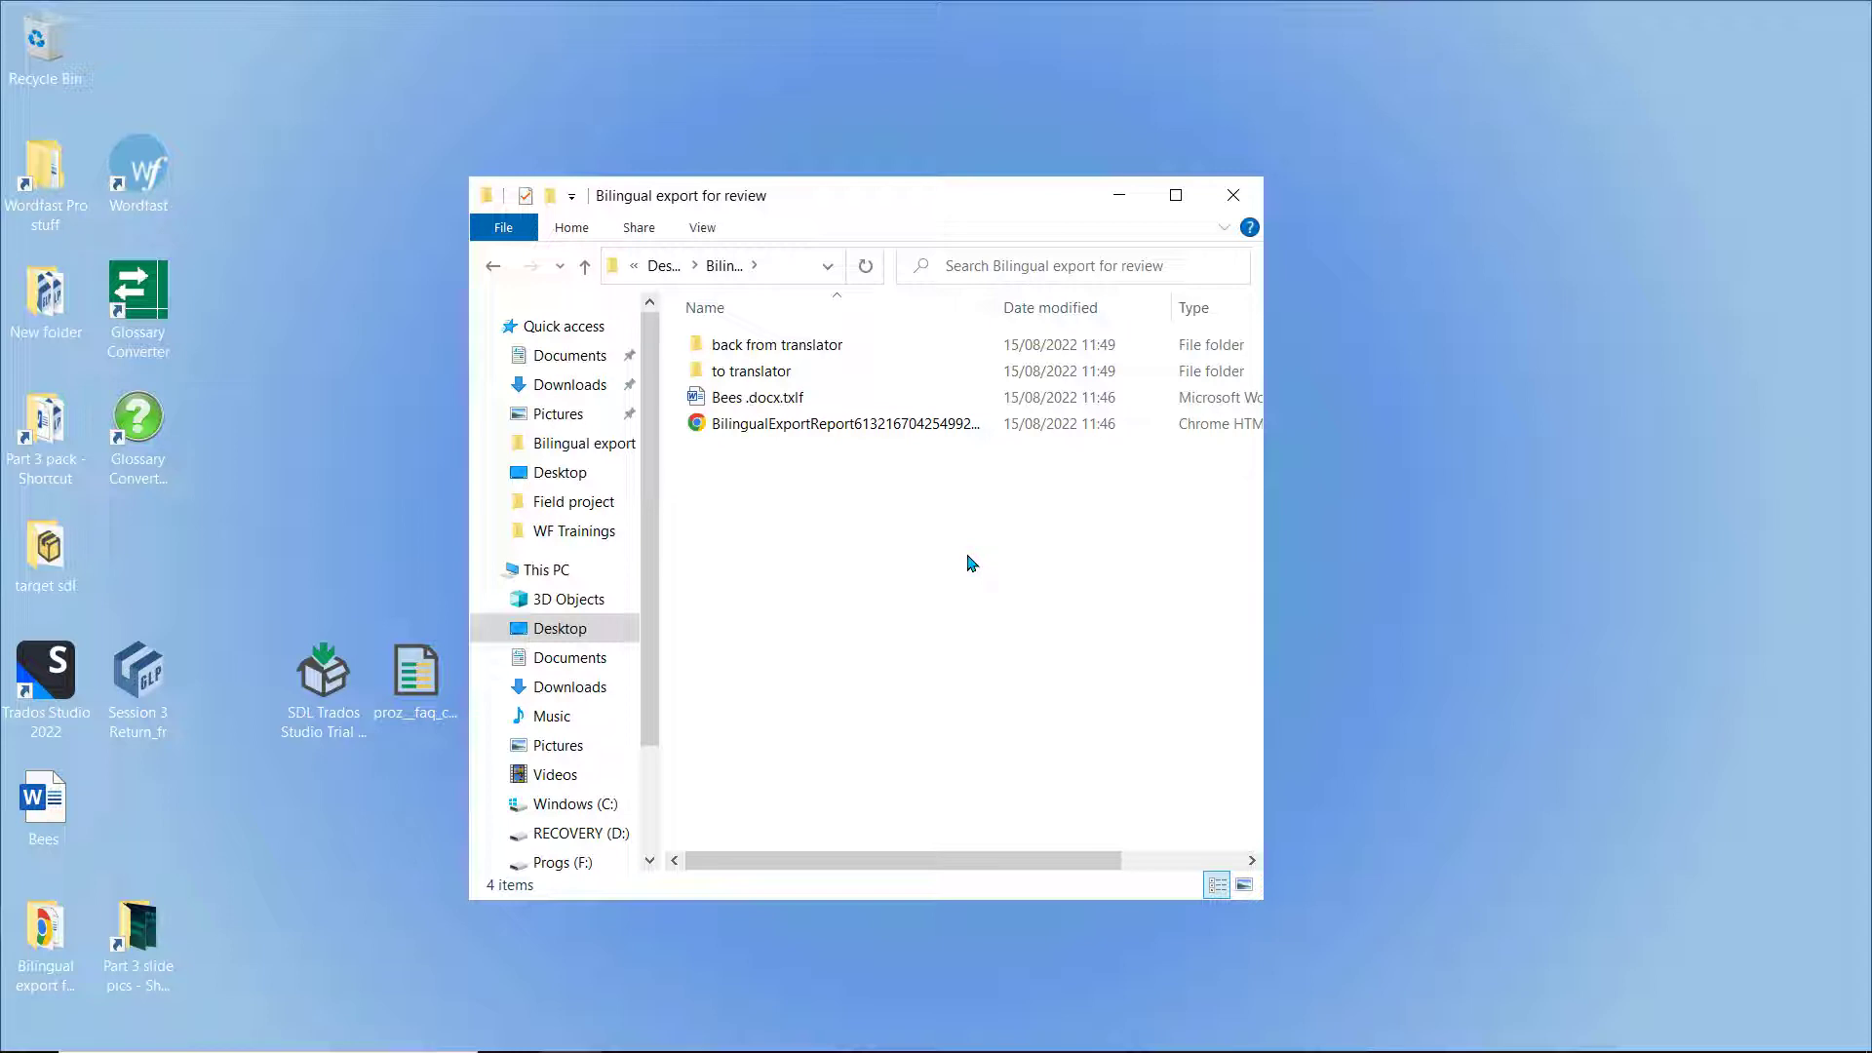
double_click(777, 344)
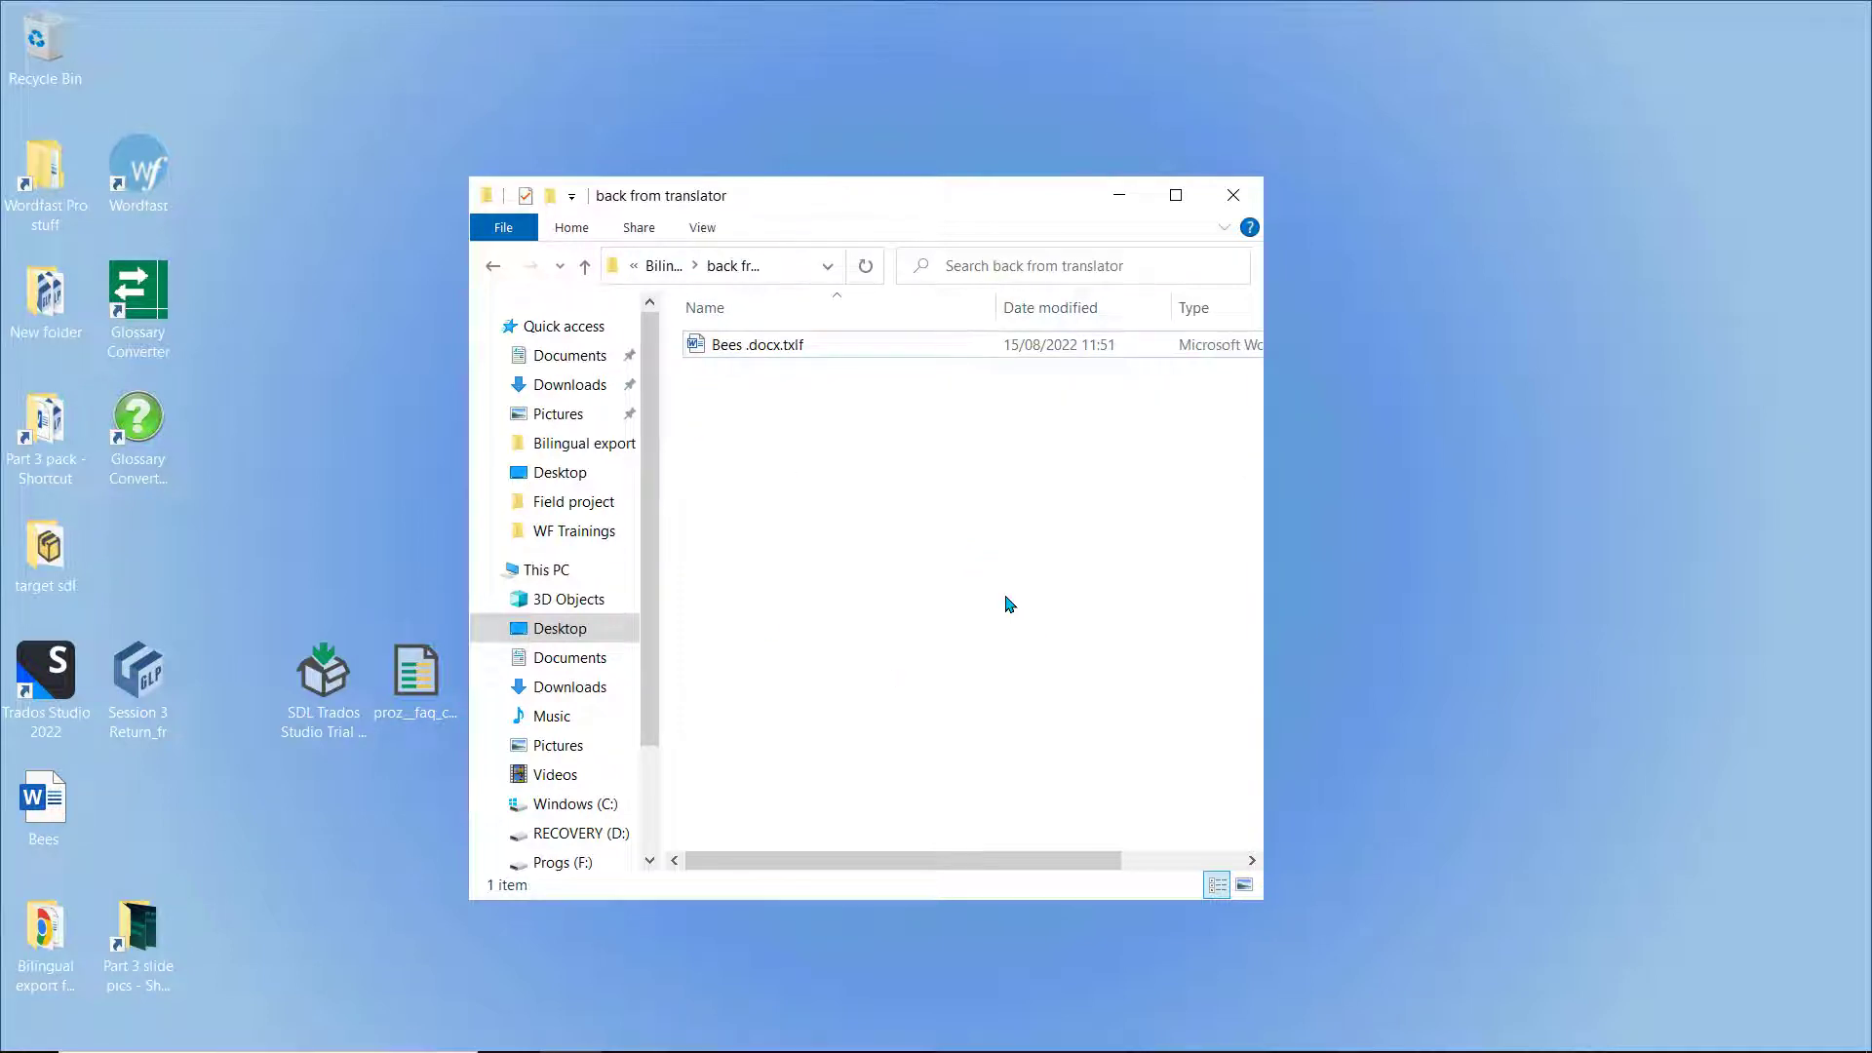
double_click(734, 349)
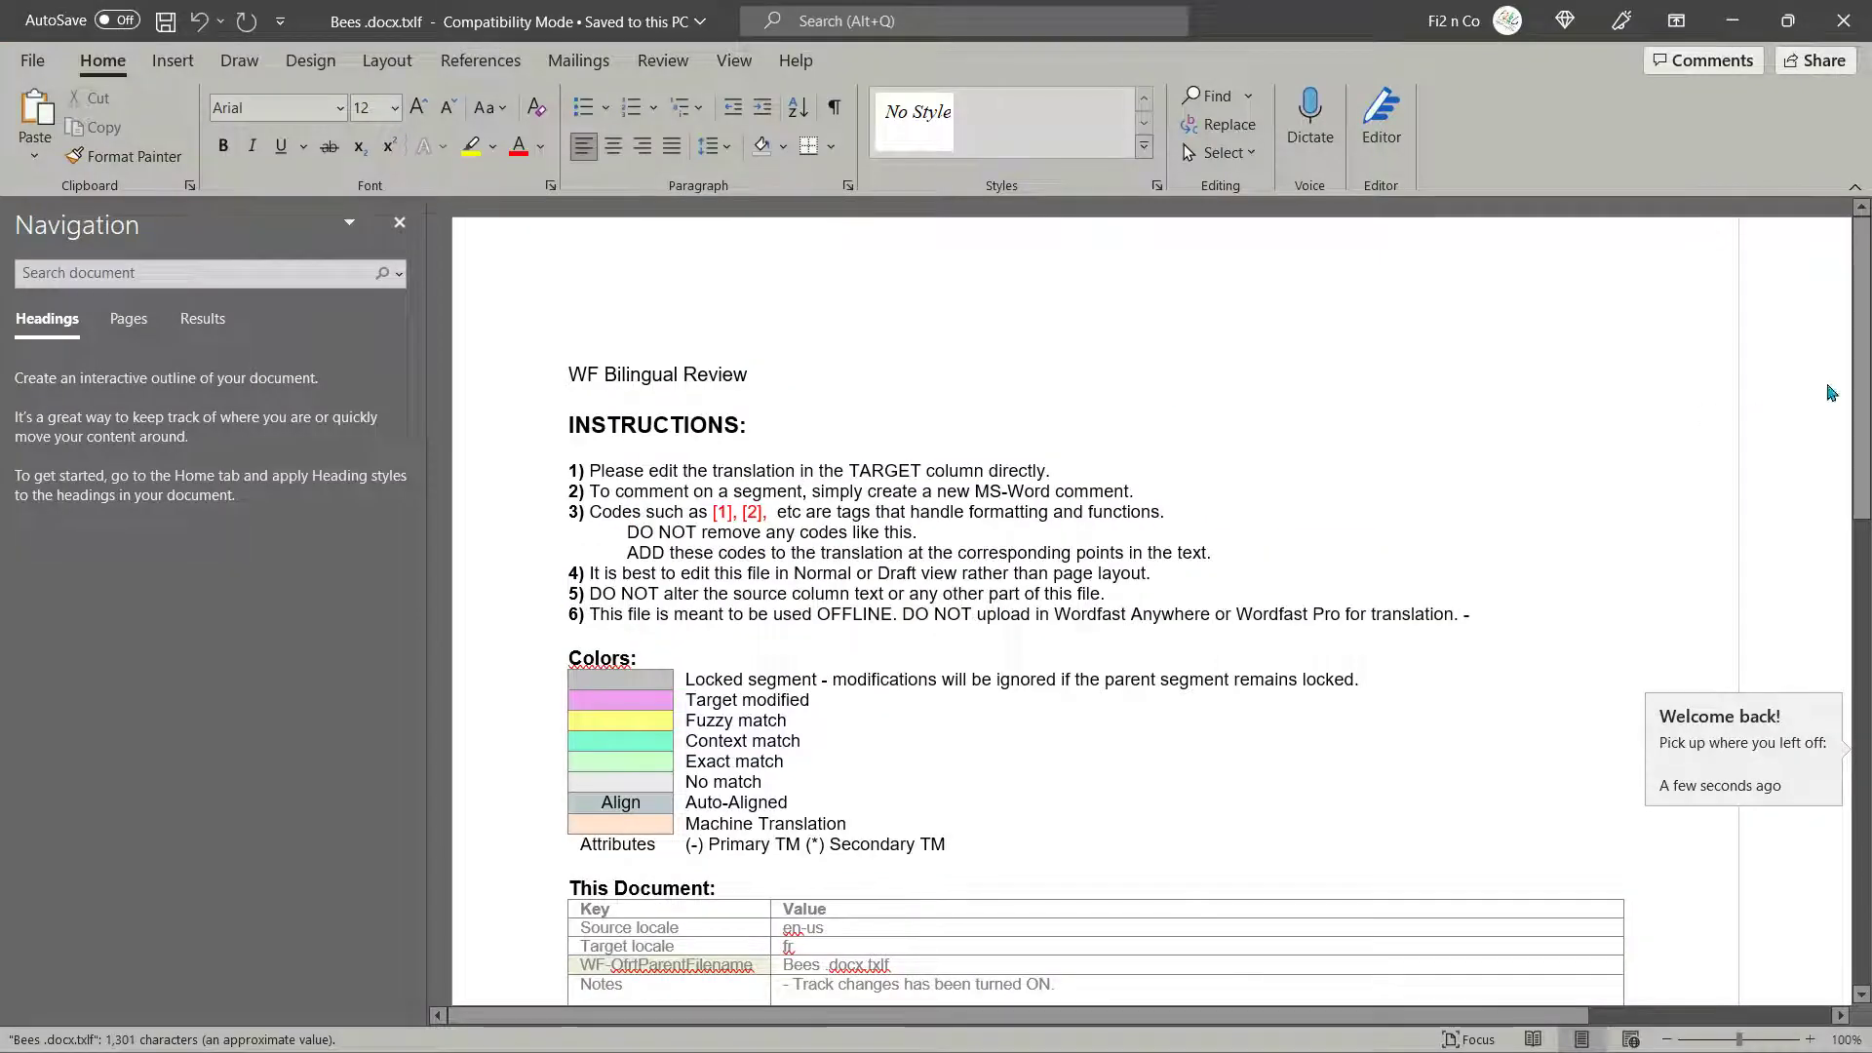
drag(1857, 416, 1855, 799)
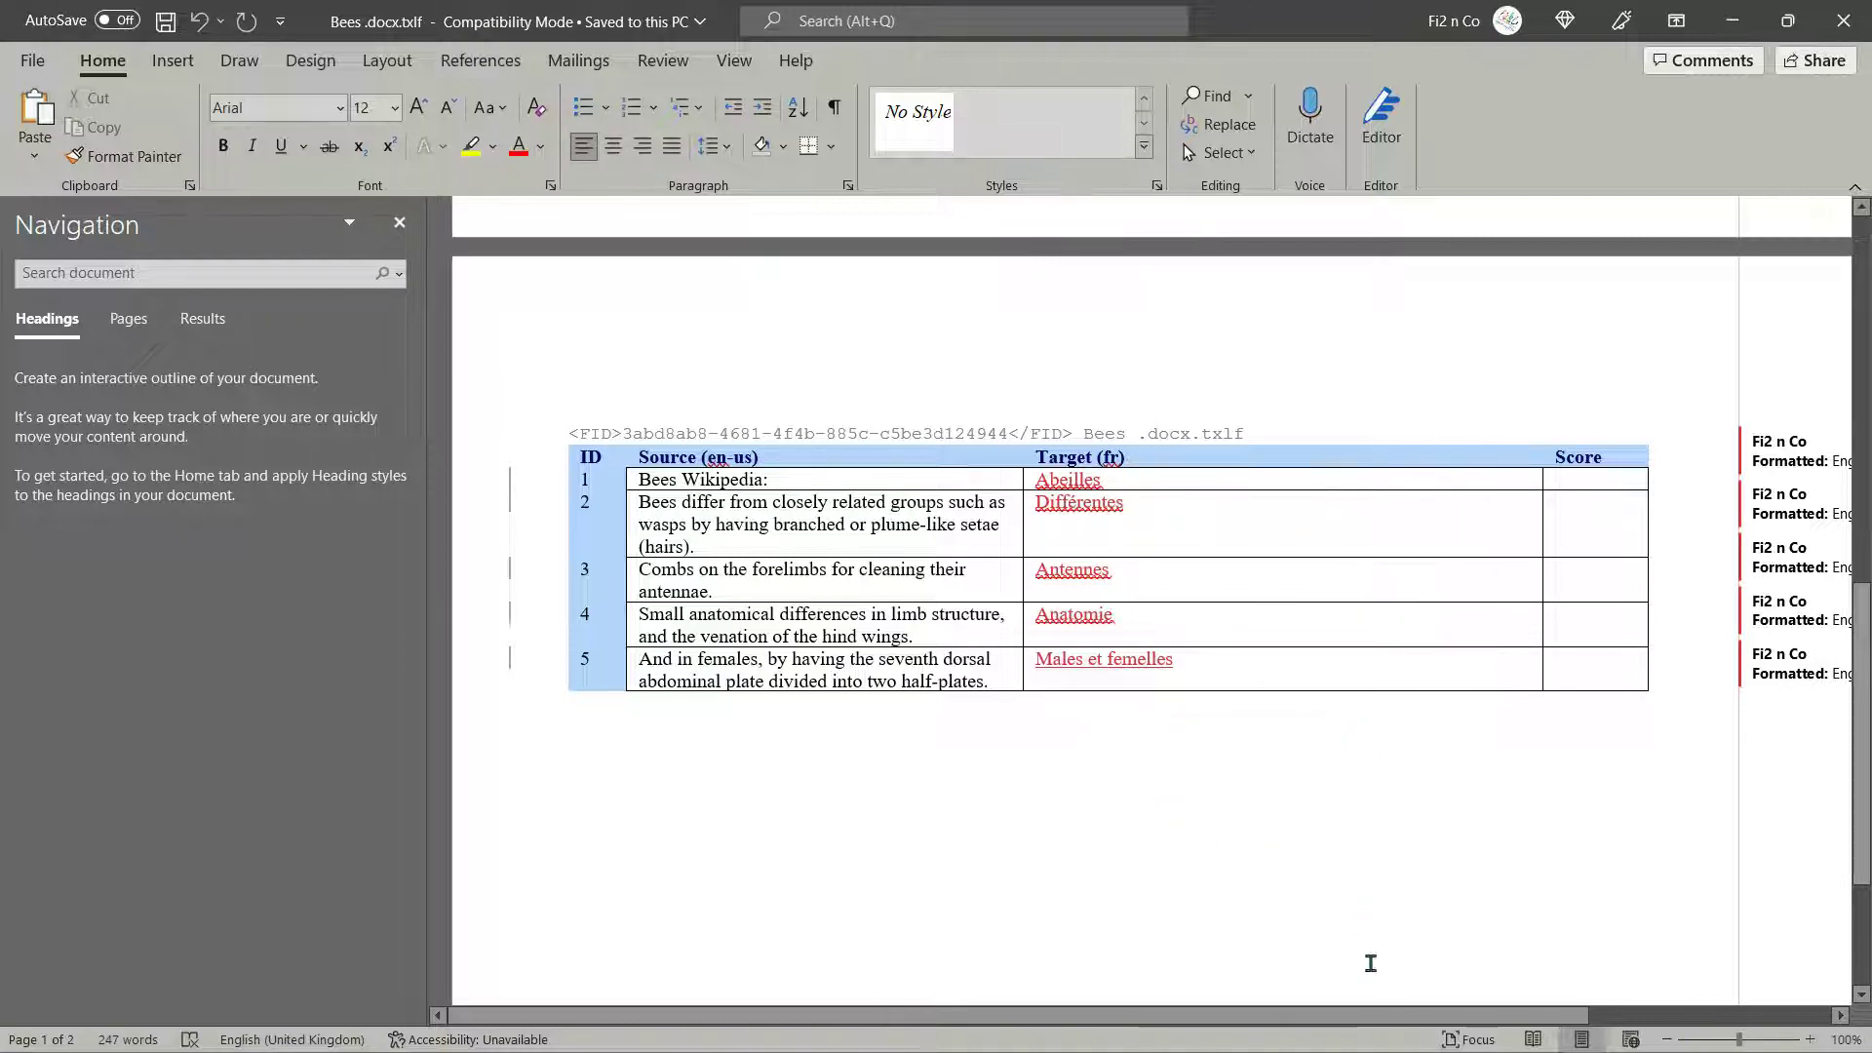
click(1839, 13)
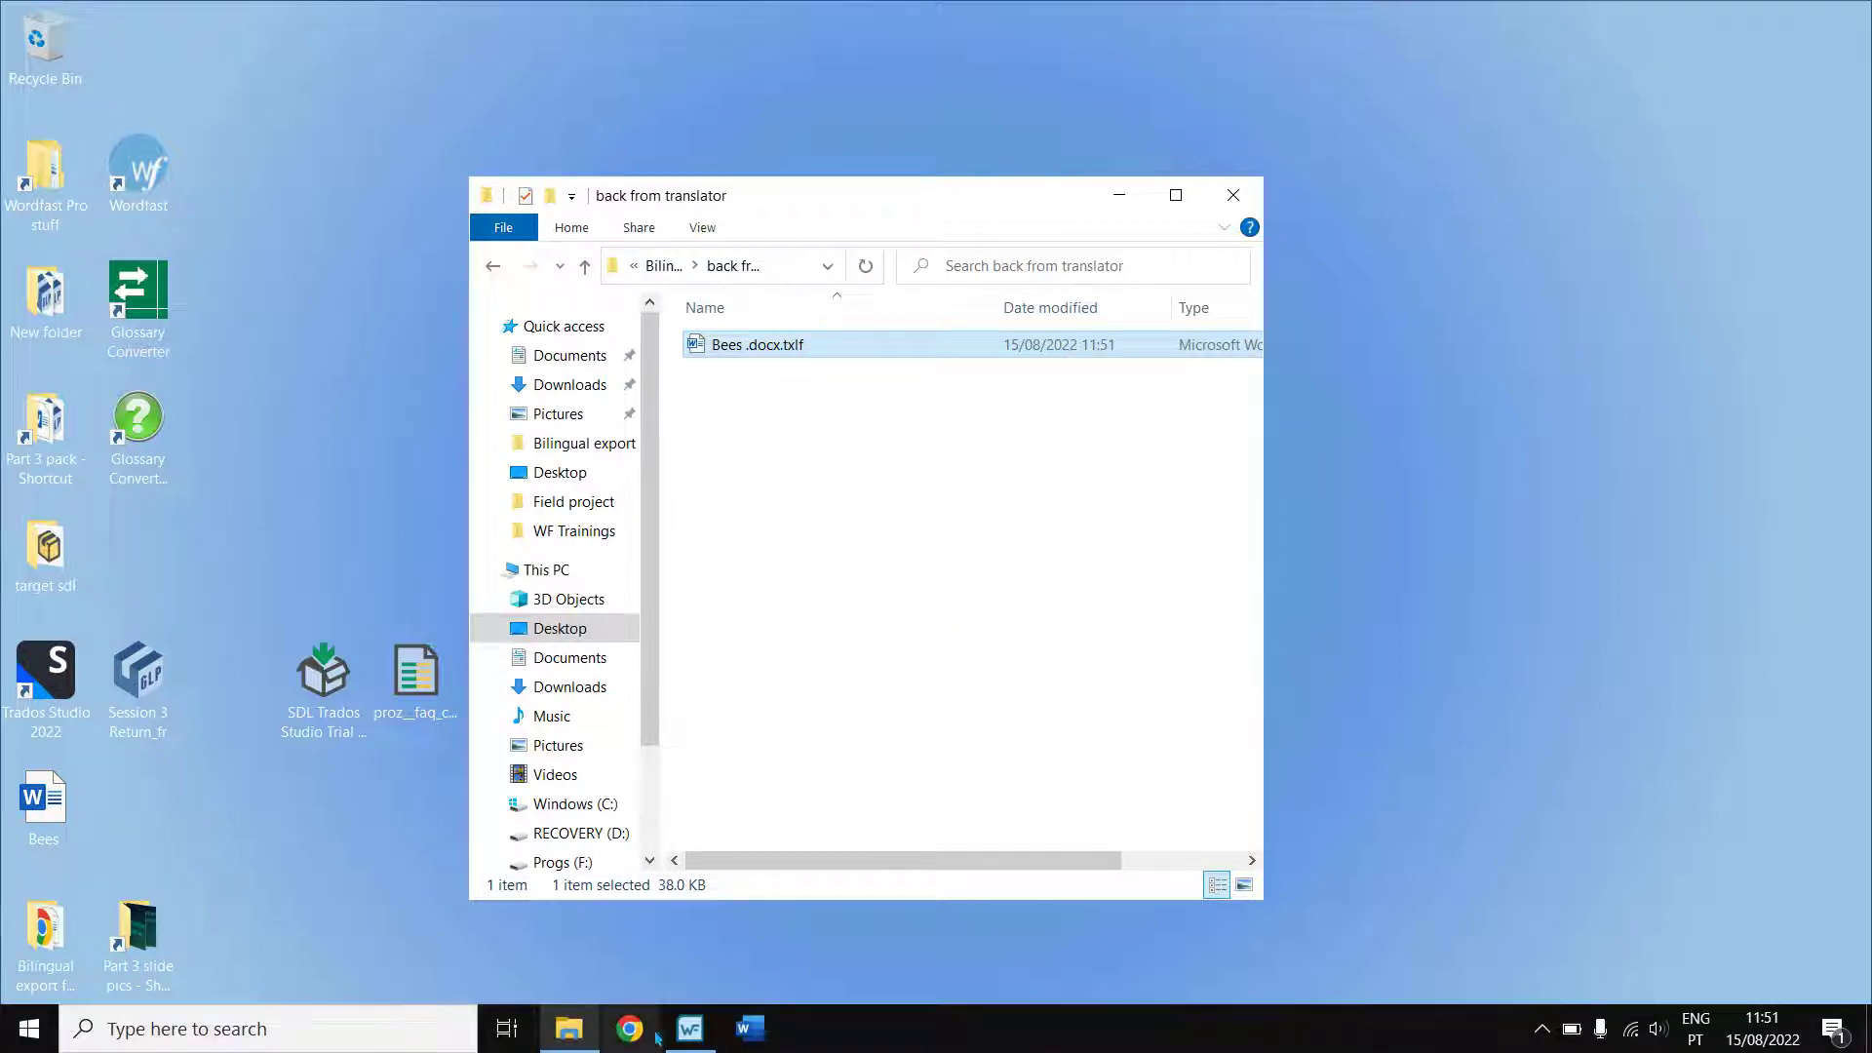
From Wordfast Pro, open the folder location of the Bees .docx.txlf project file.
click(682, 1034)
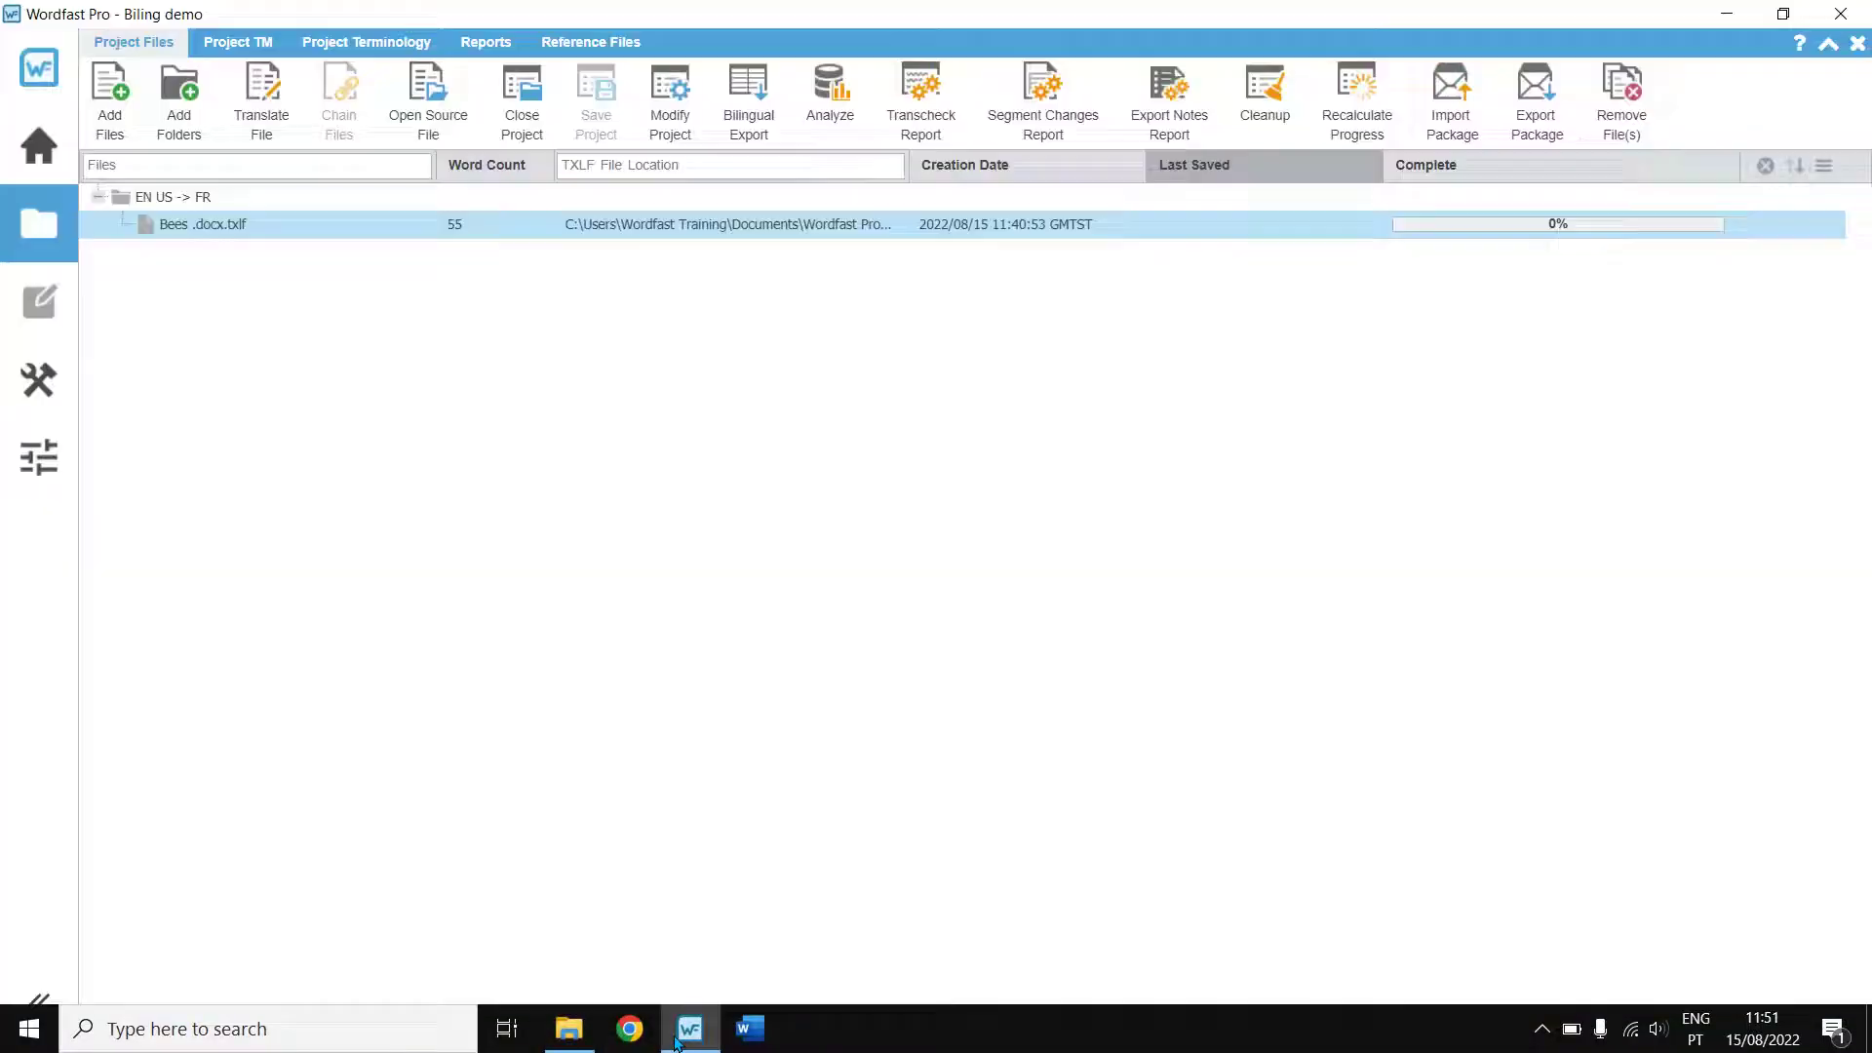
right_click(287, 232)
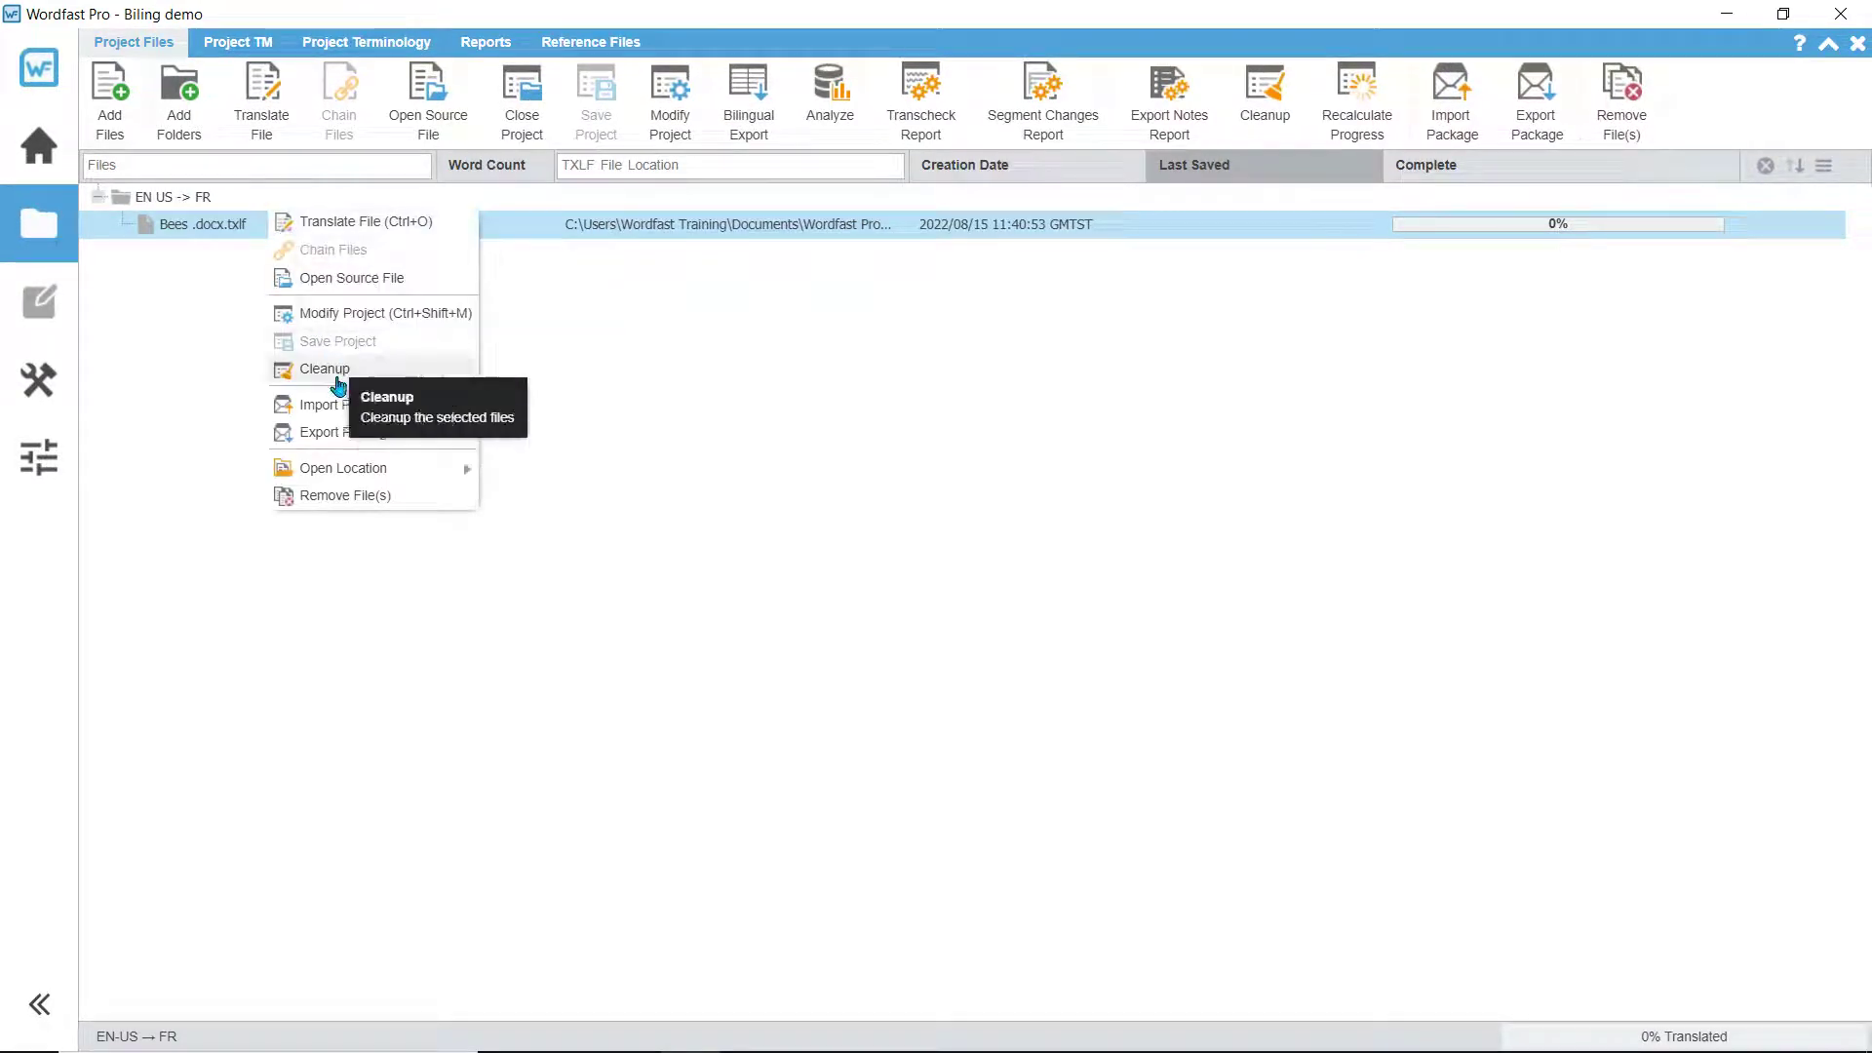
mouse_move(352, 464)
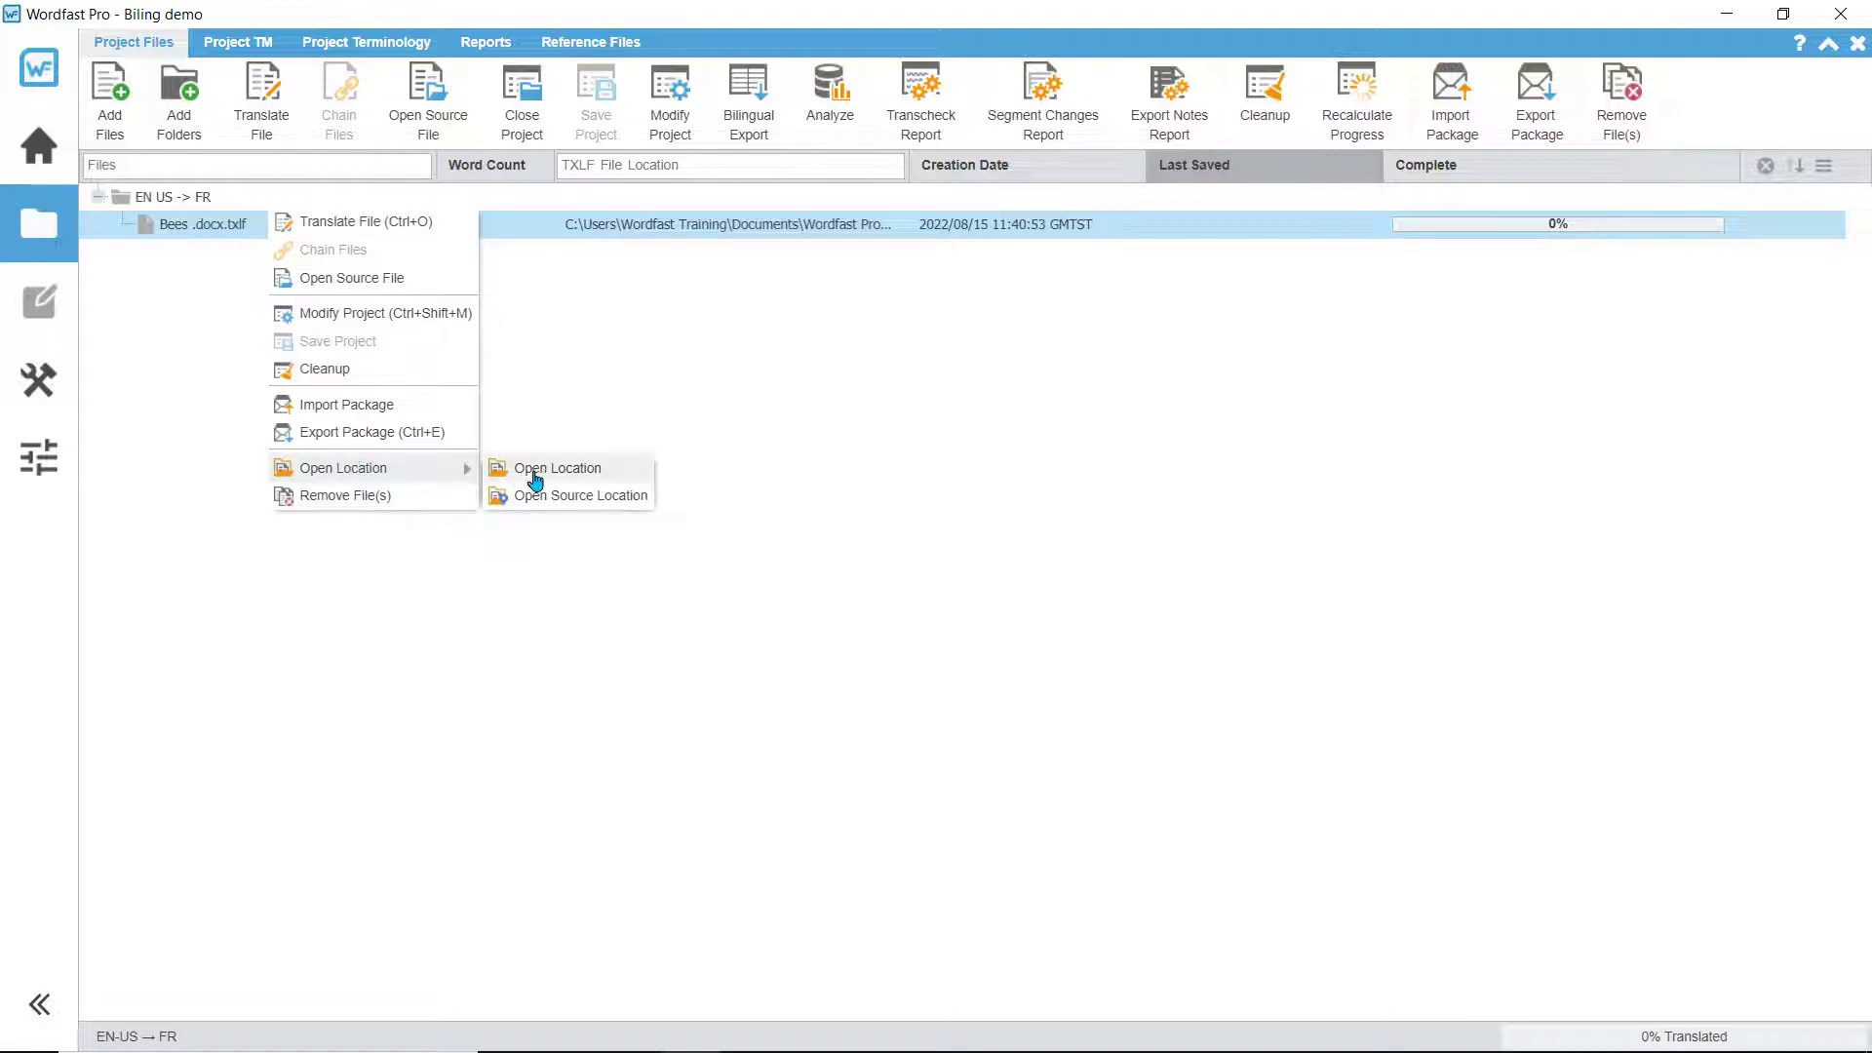
click(564, 472)
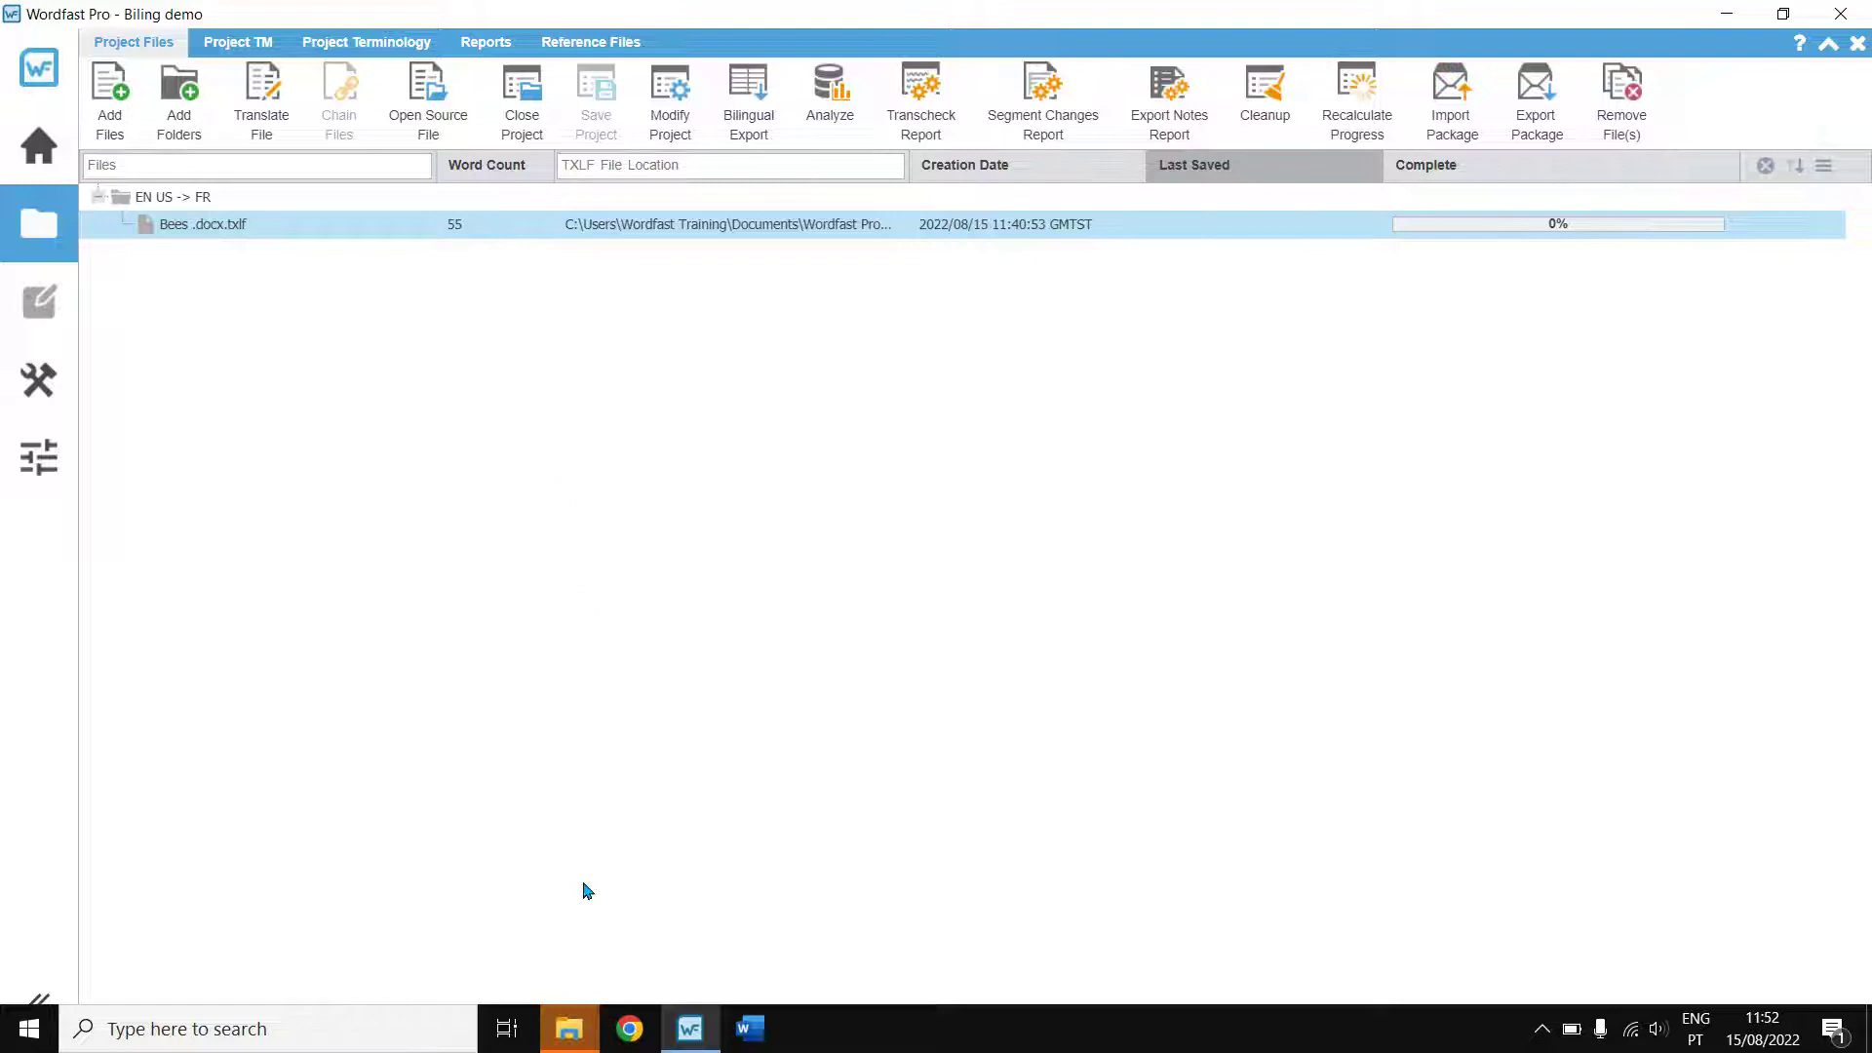
Copy the project's Bees .docx TXLF file from that Explorer window.
mouse_move(582, 1024)
click(627, 960)
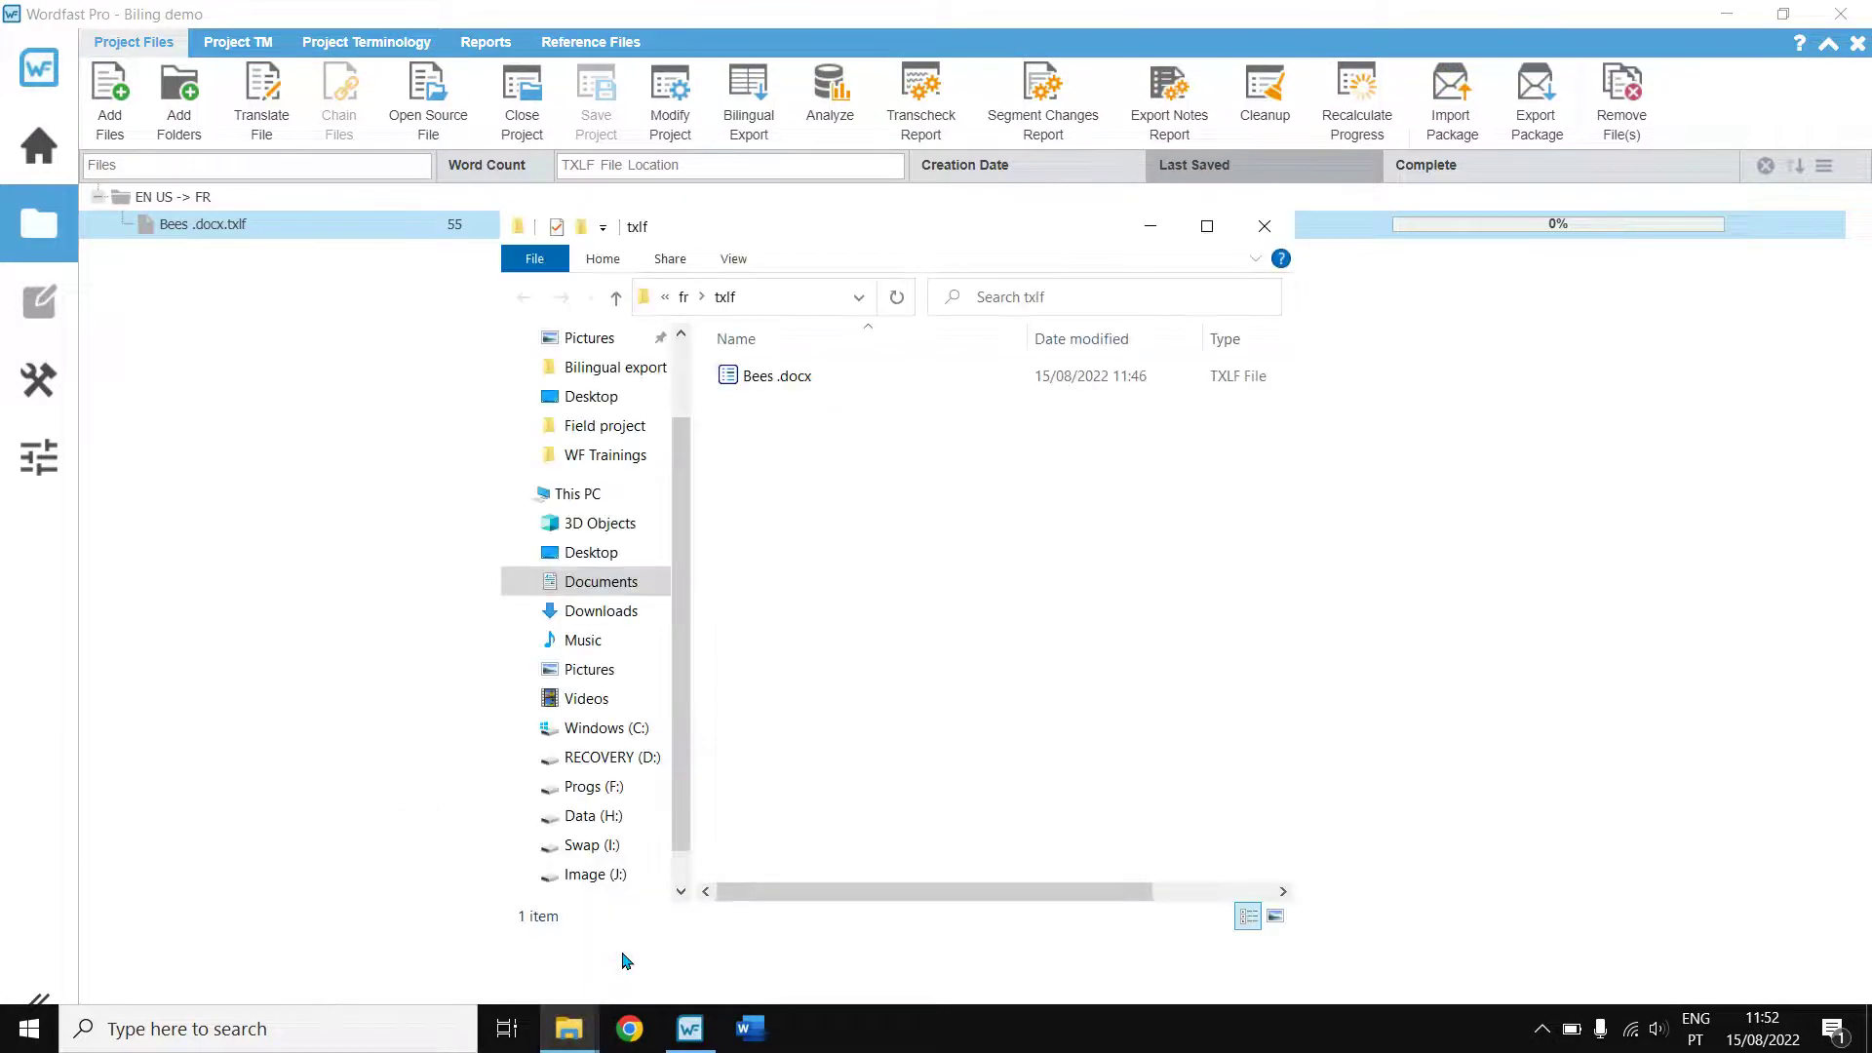
right_click(808, 381)
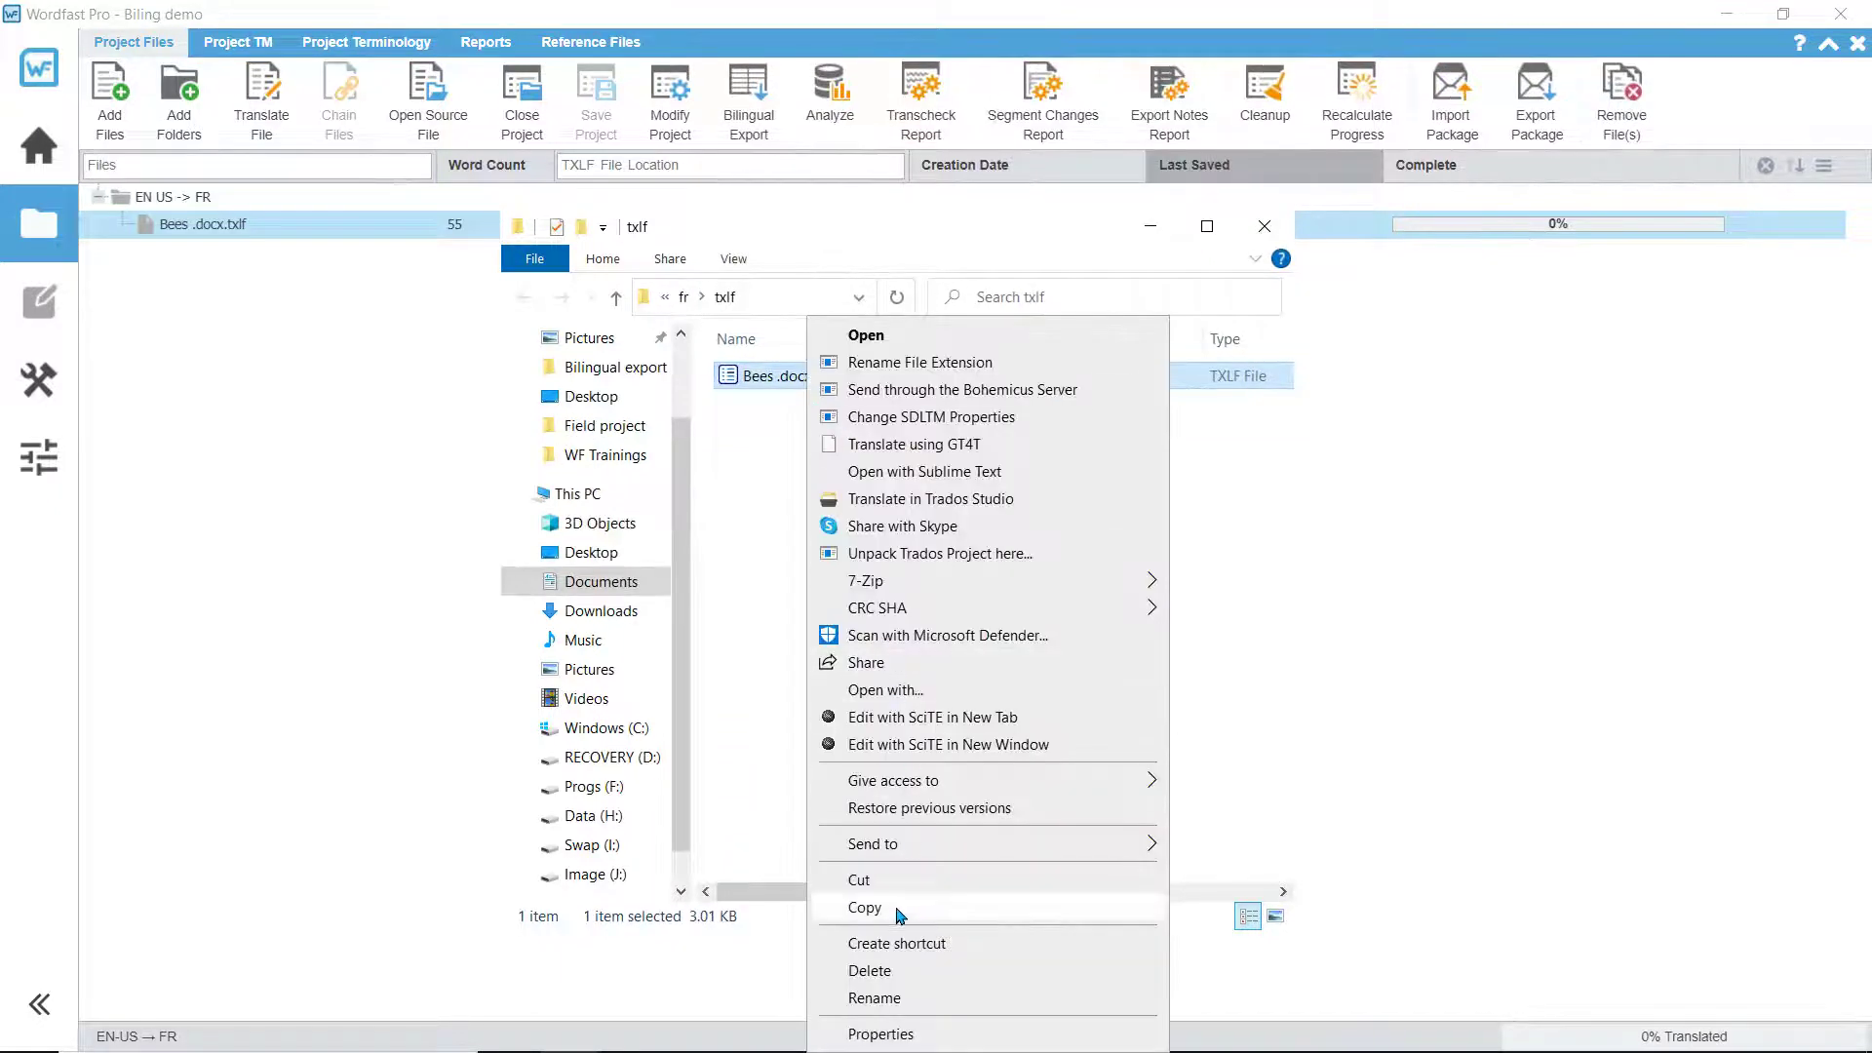
click(864, 908)
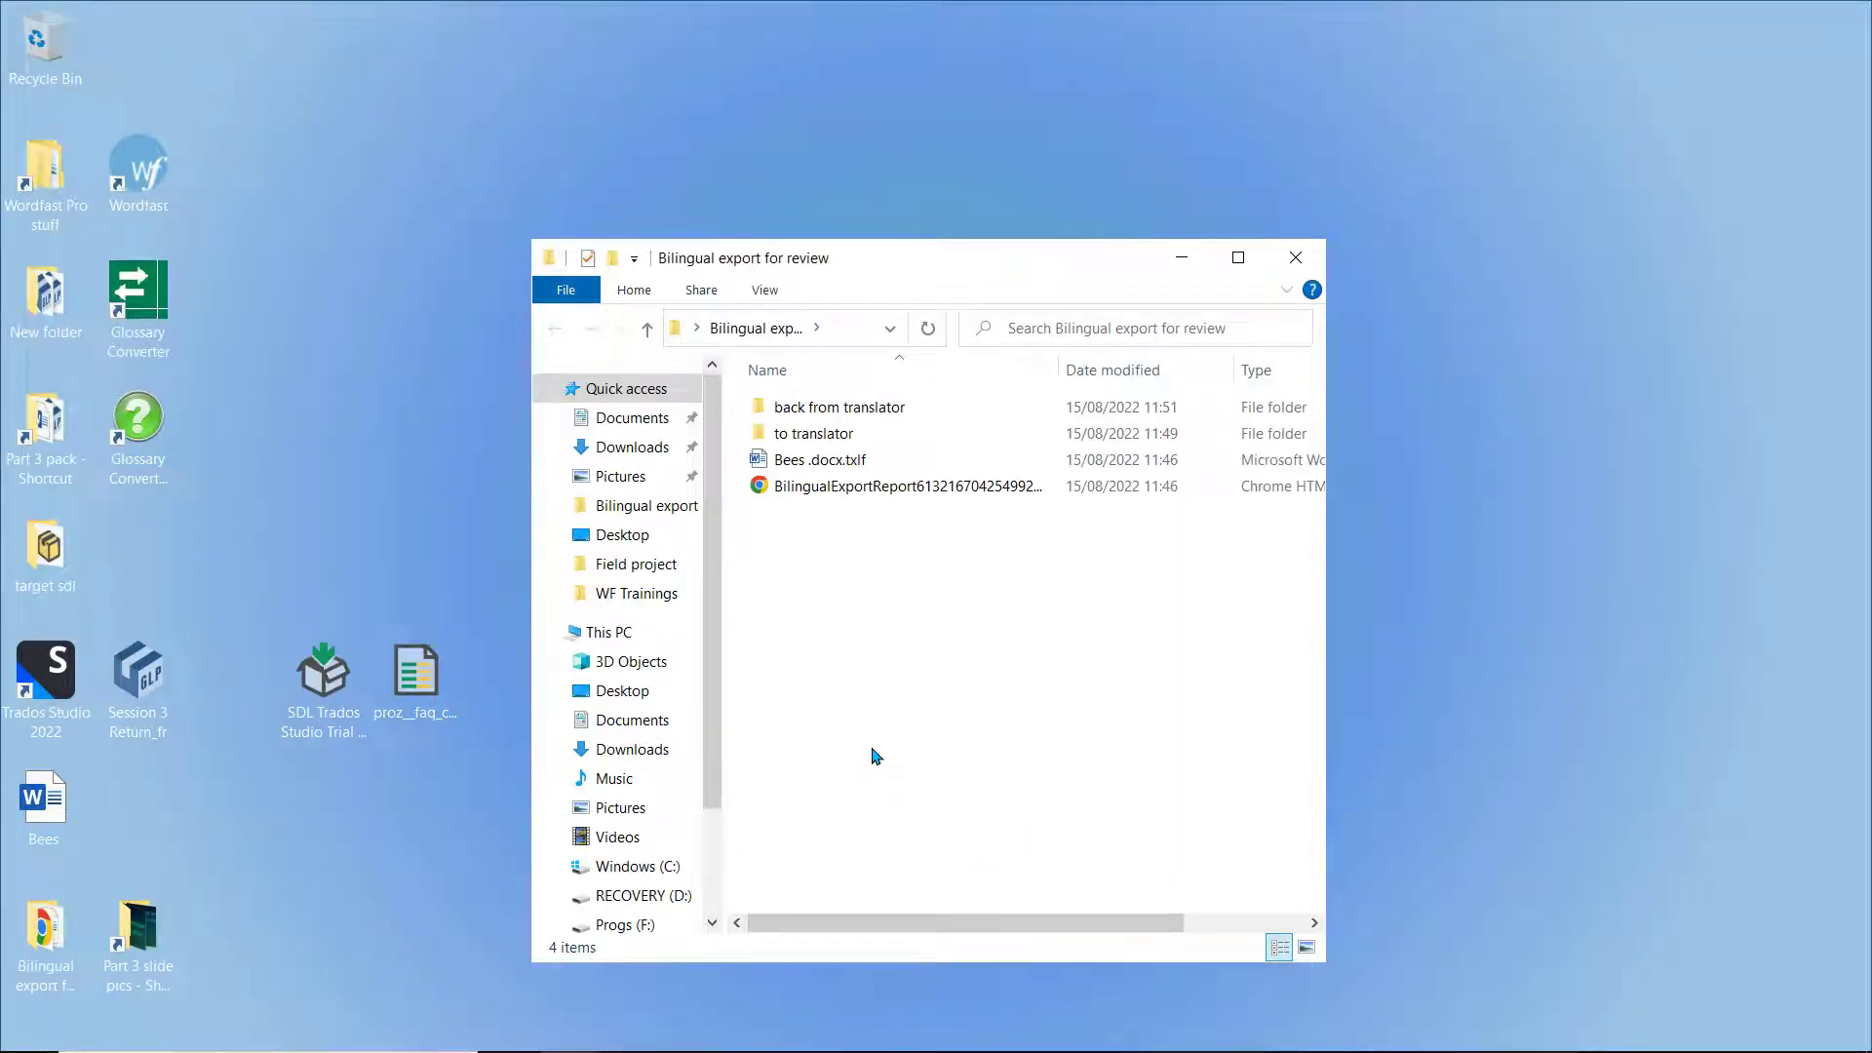
Paste the project's Bees .docx TXLF file into 'back from translator' and return to Wordfast Pro.
double_click(858, 408)
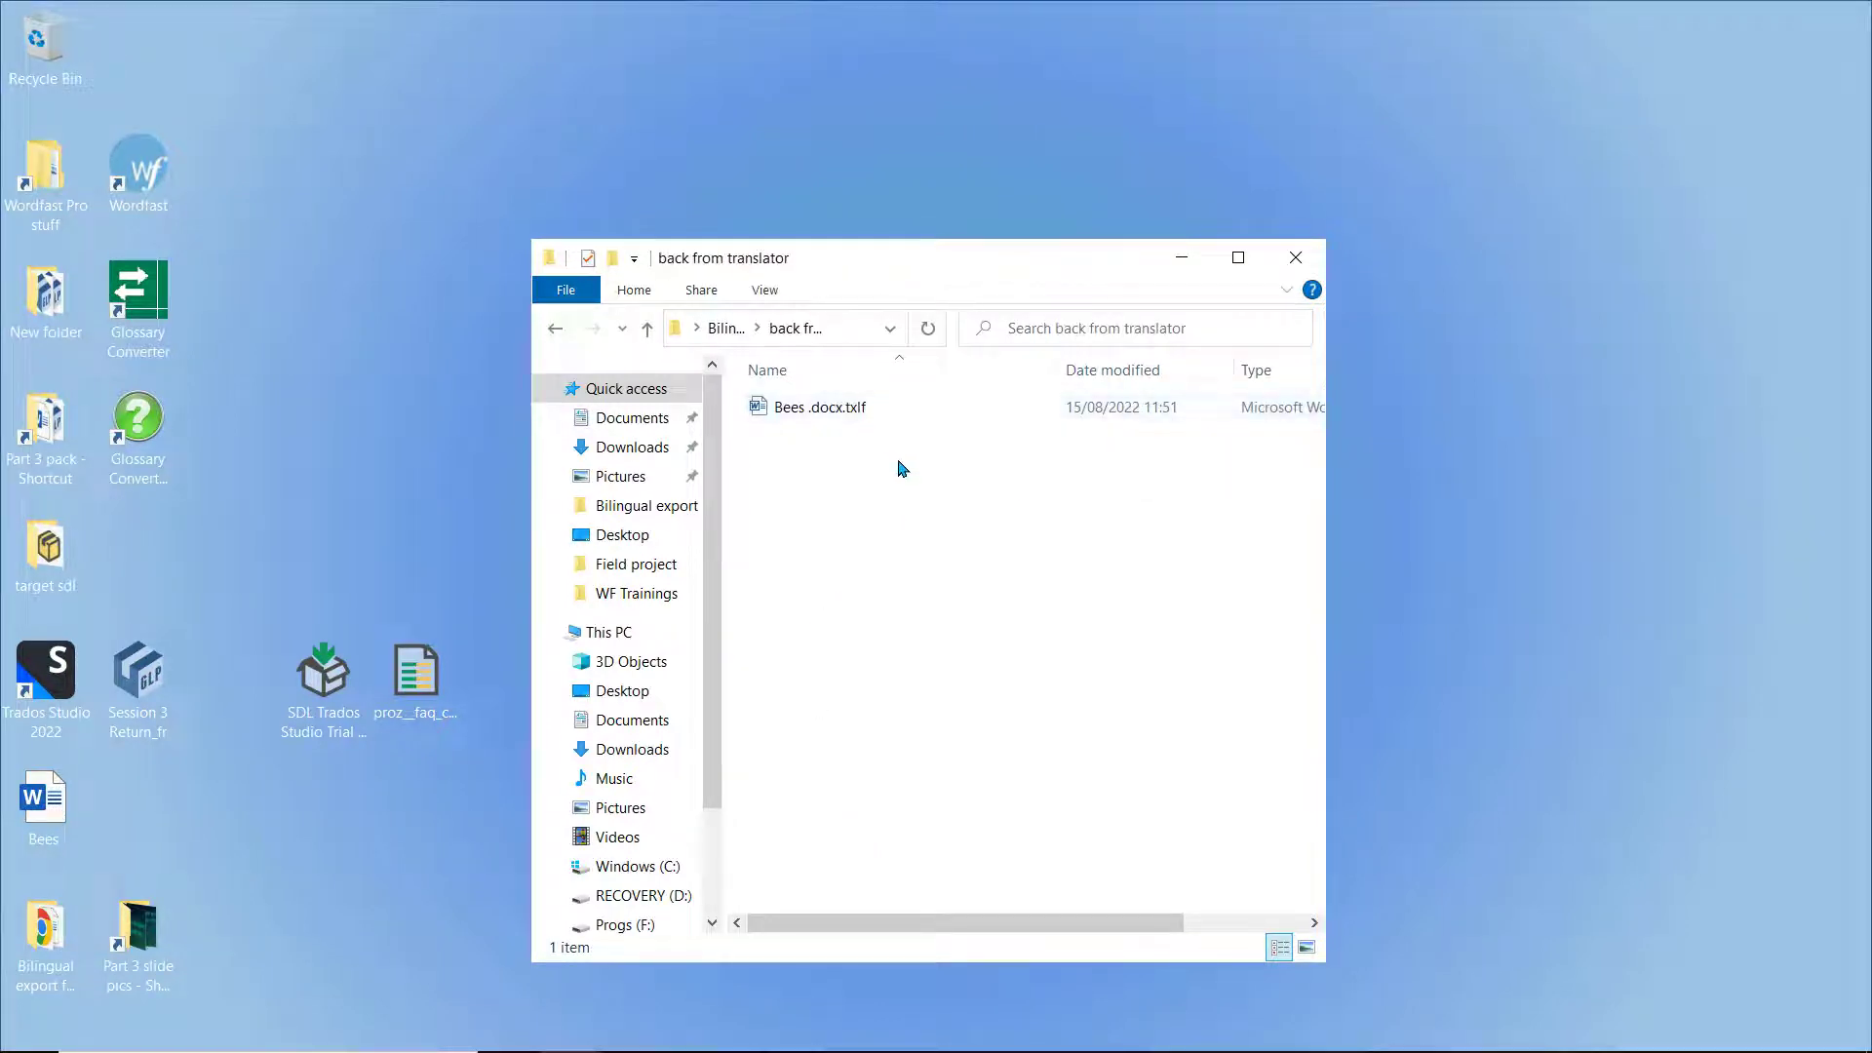
right_click(872, 514)
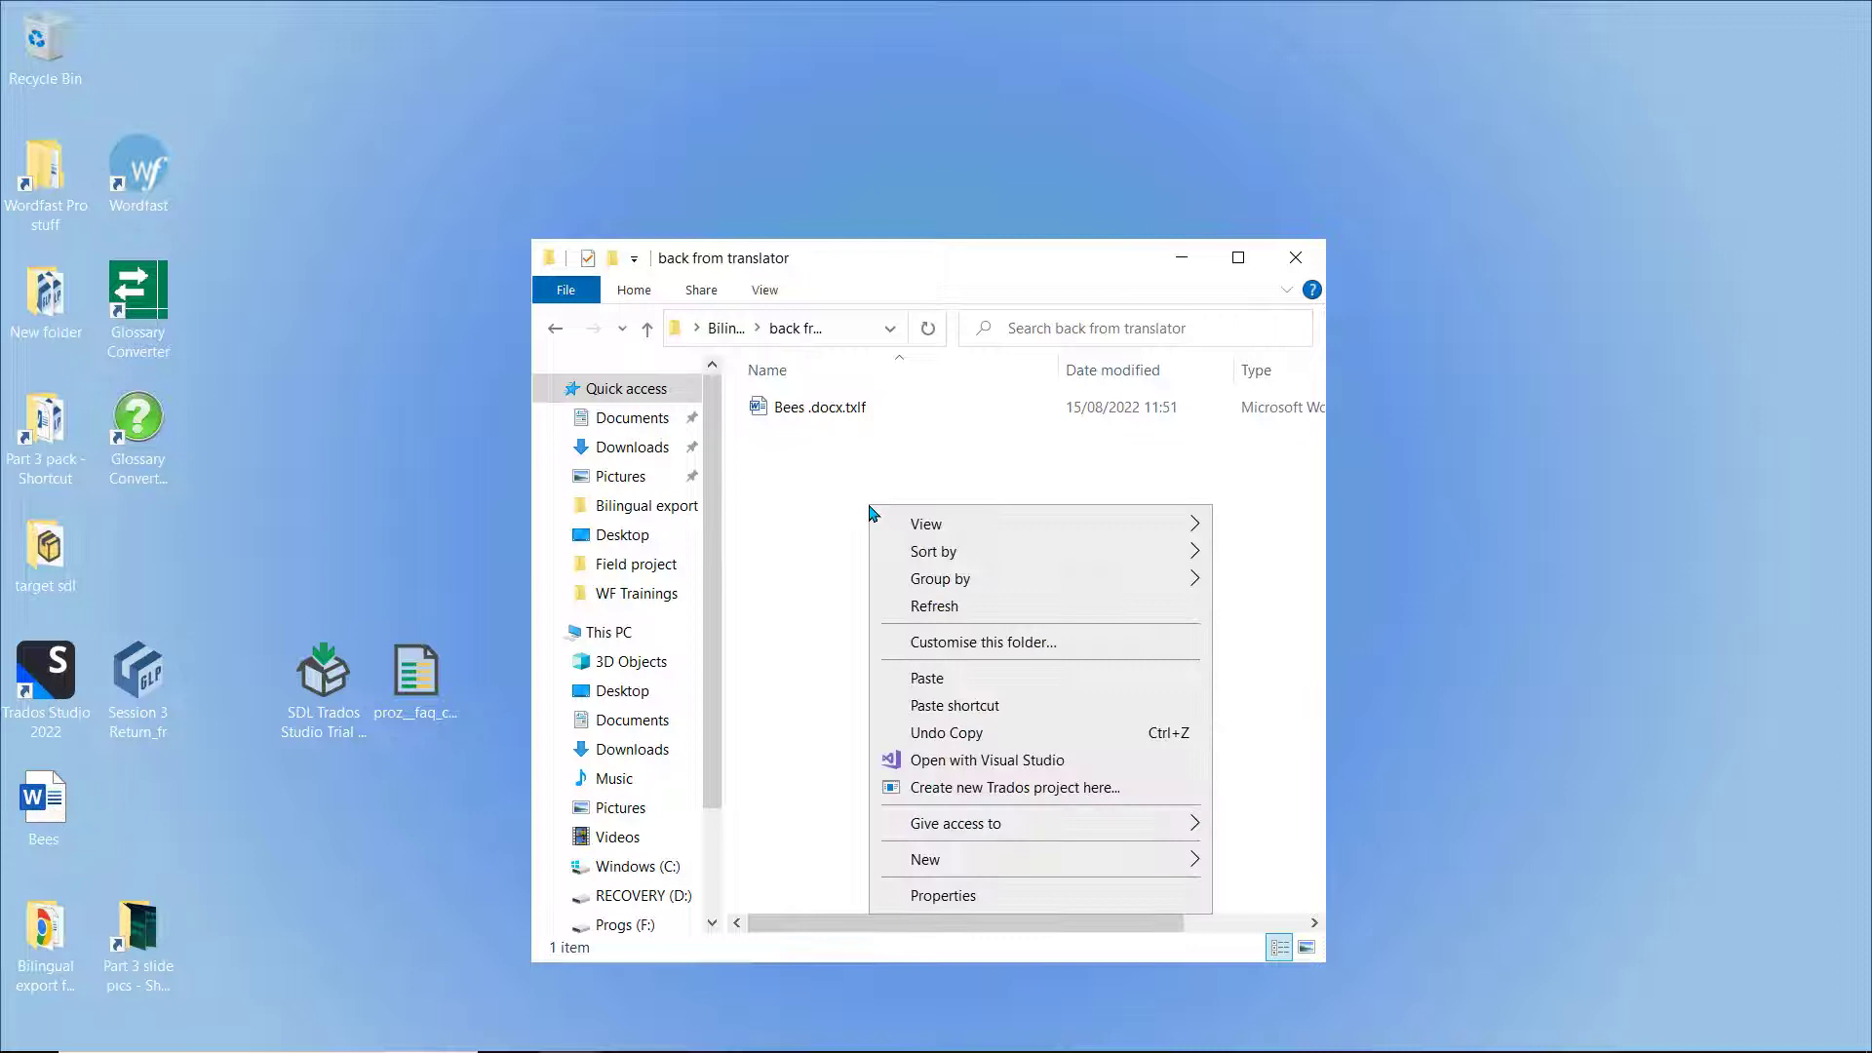
click(927, 679)
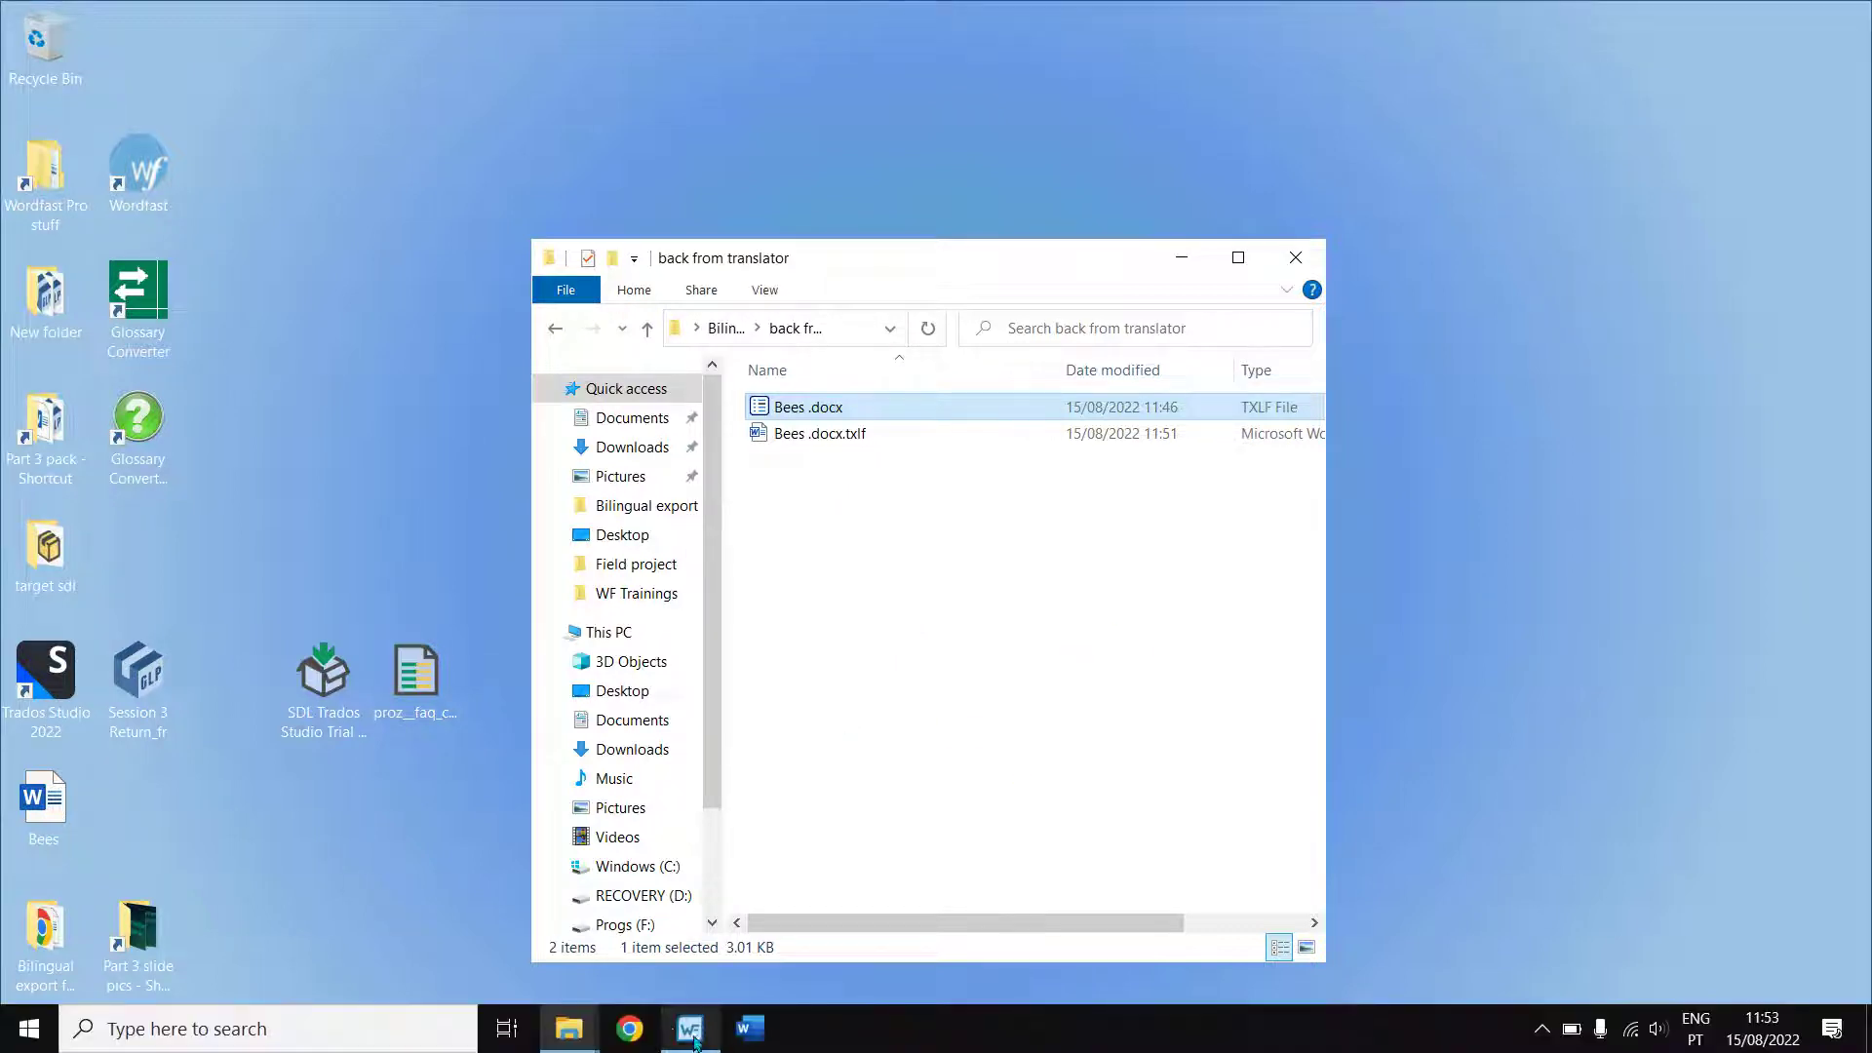
click(682, 1030)
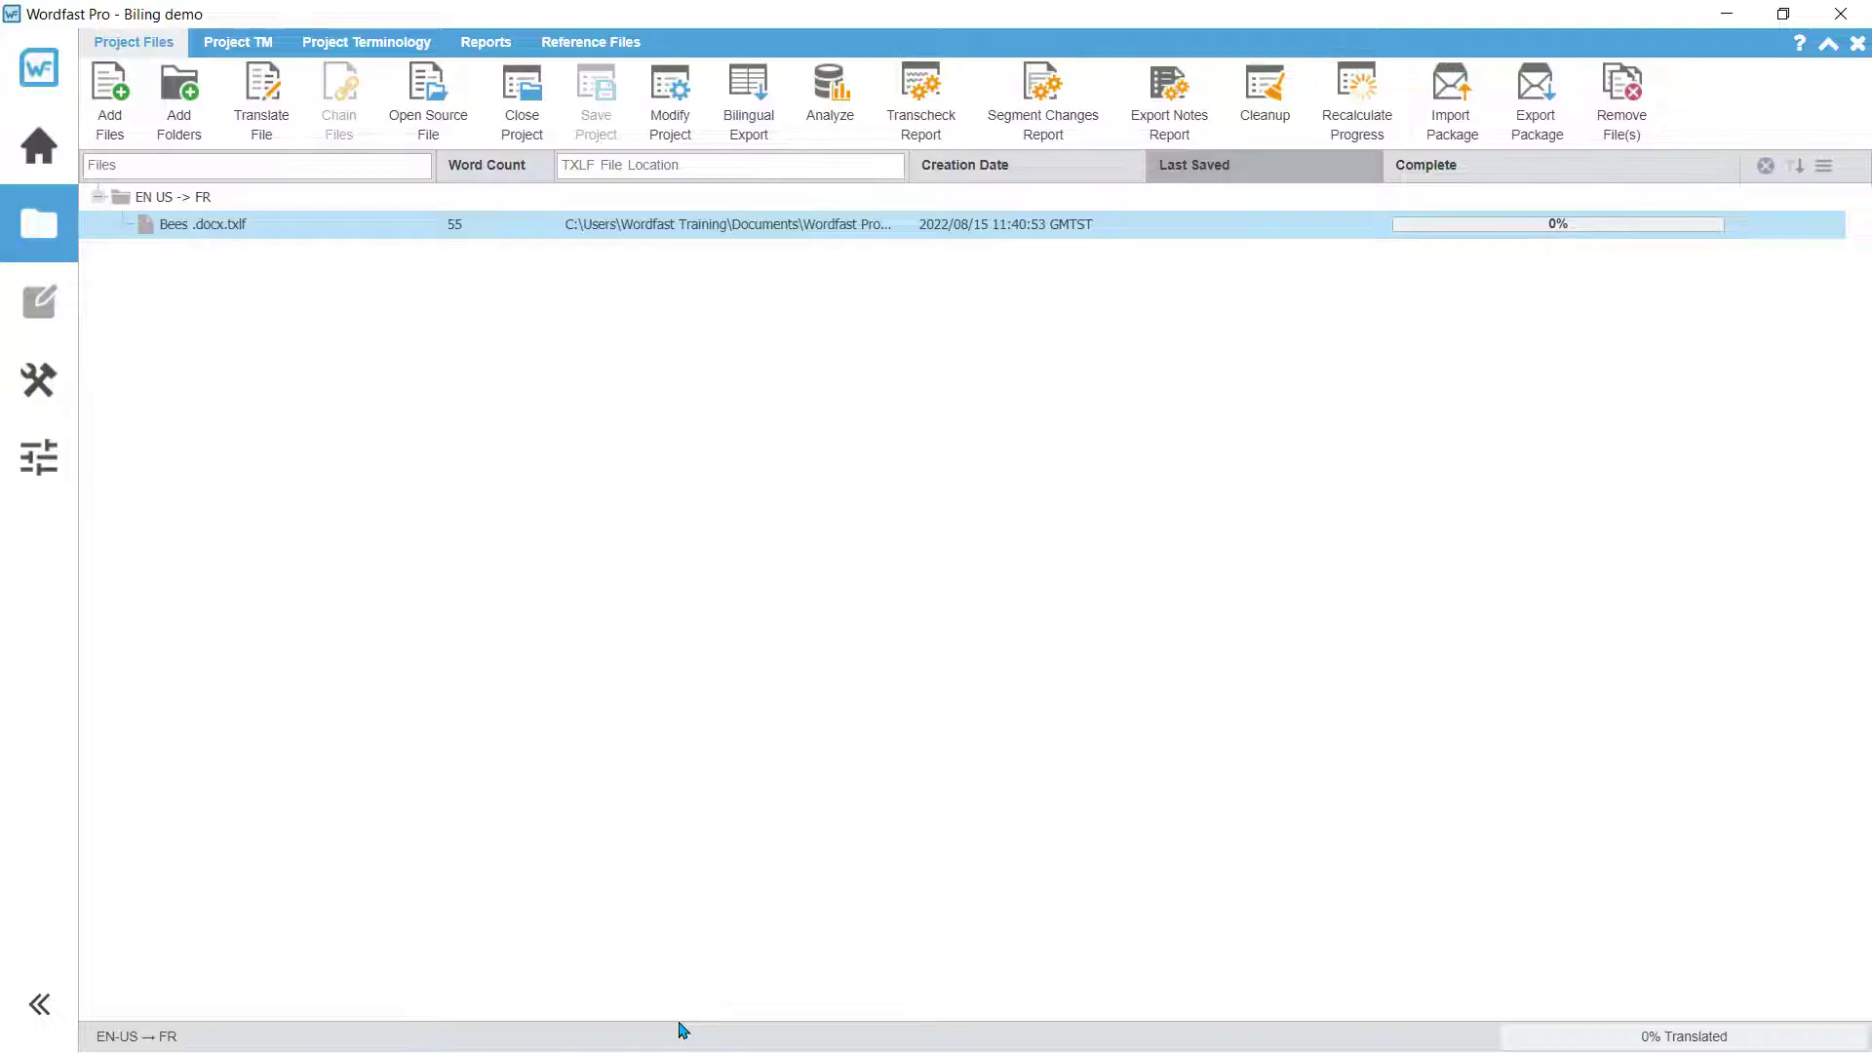
From Desktop\Bilingual export for review\back from translator, add Bees .docx.txlf to the Bilingual Import file list.
click(57, 386)
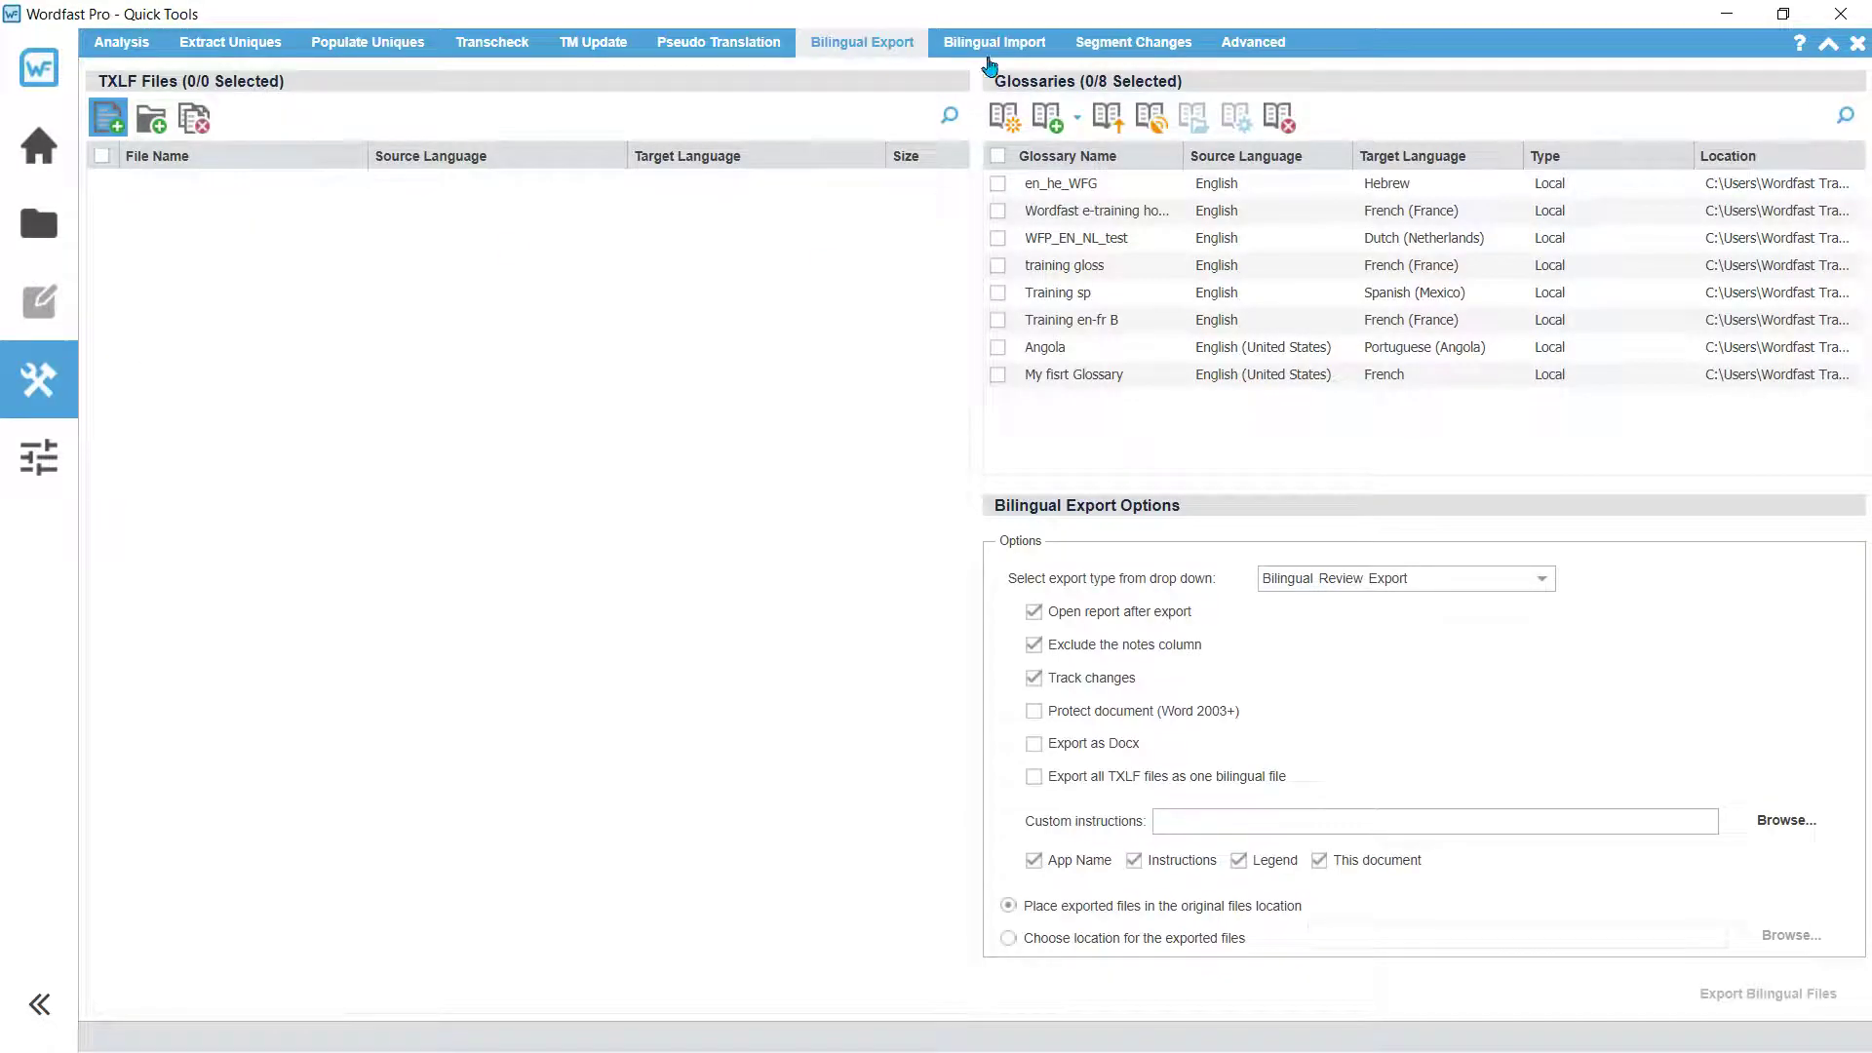
click(992, 48)
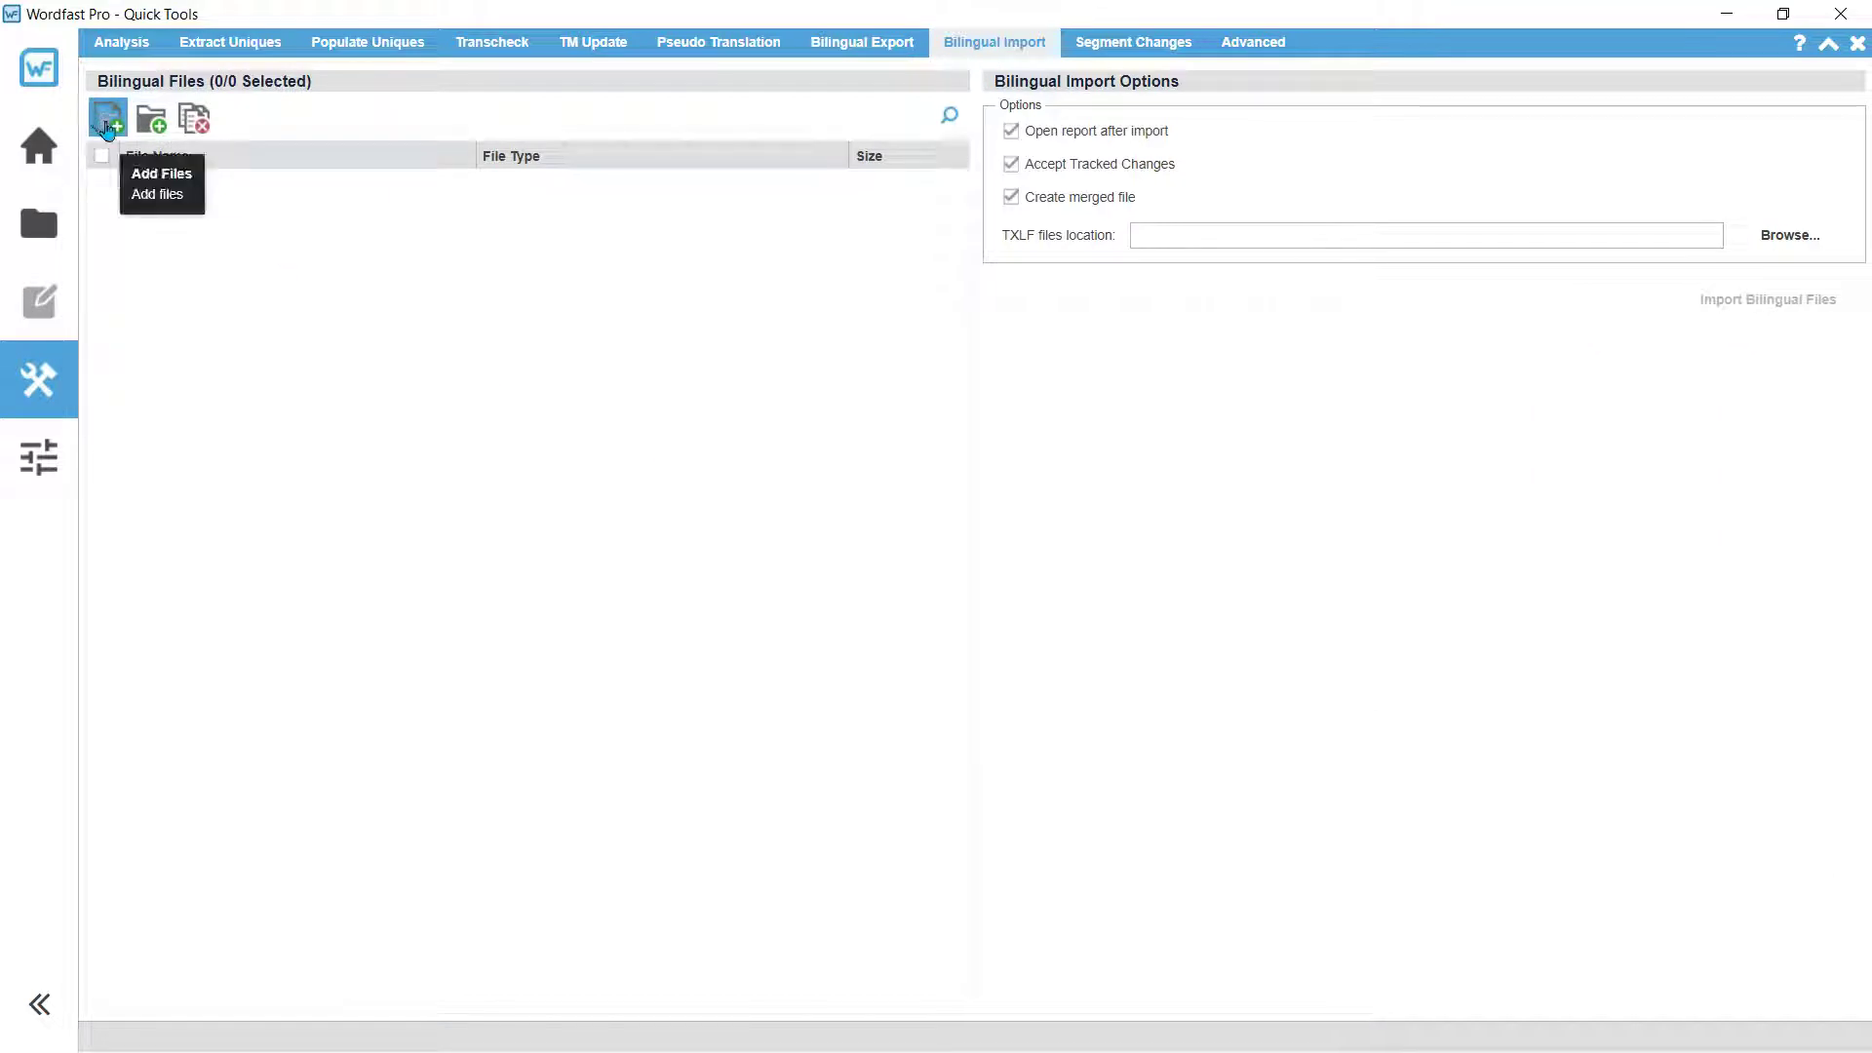
click(108, 129)
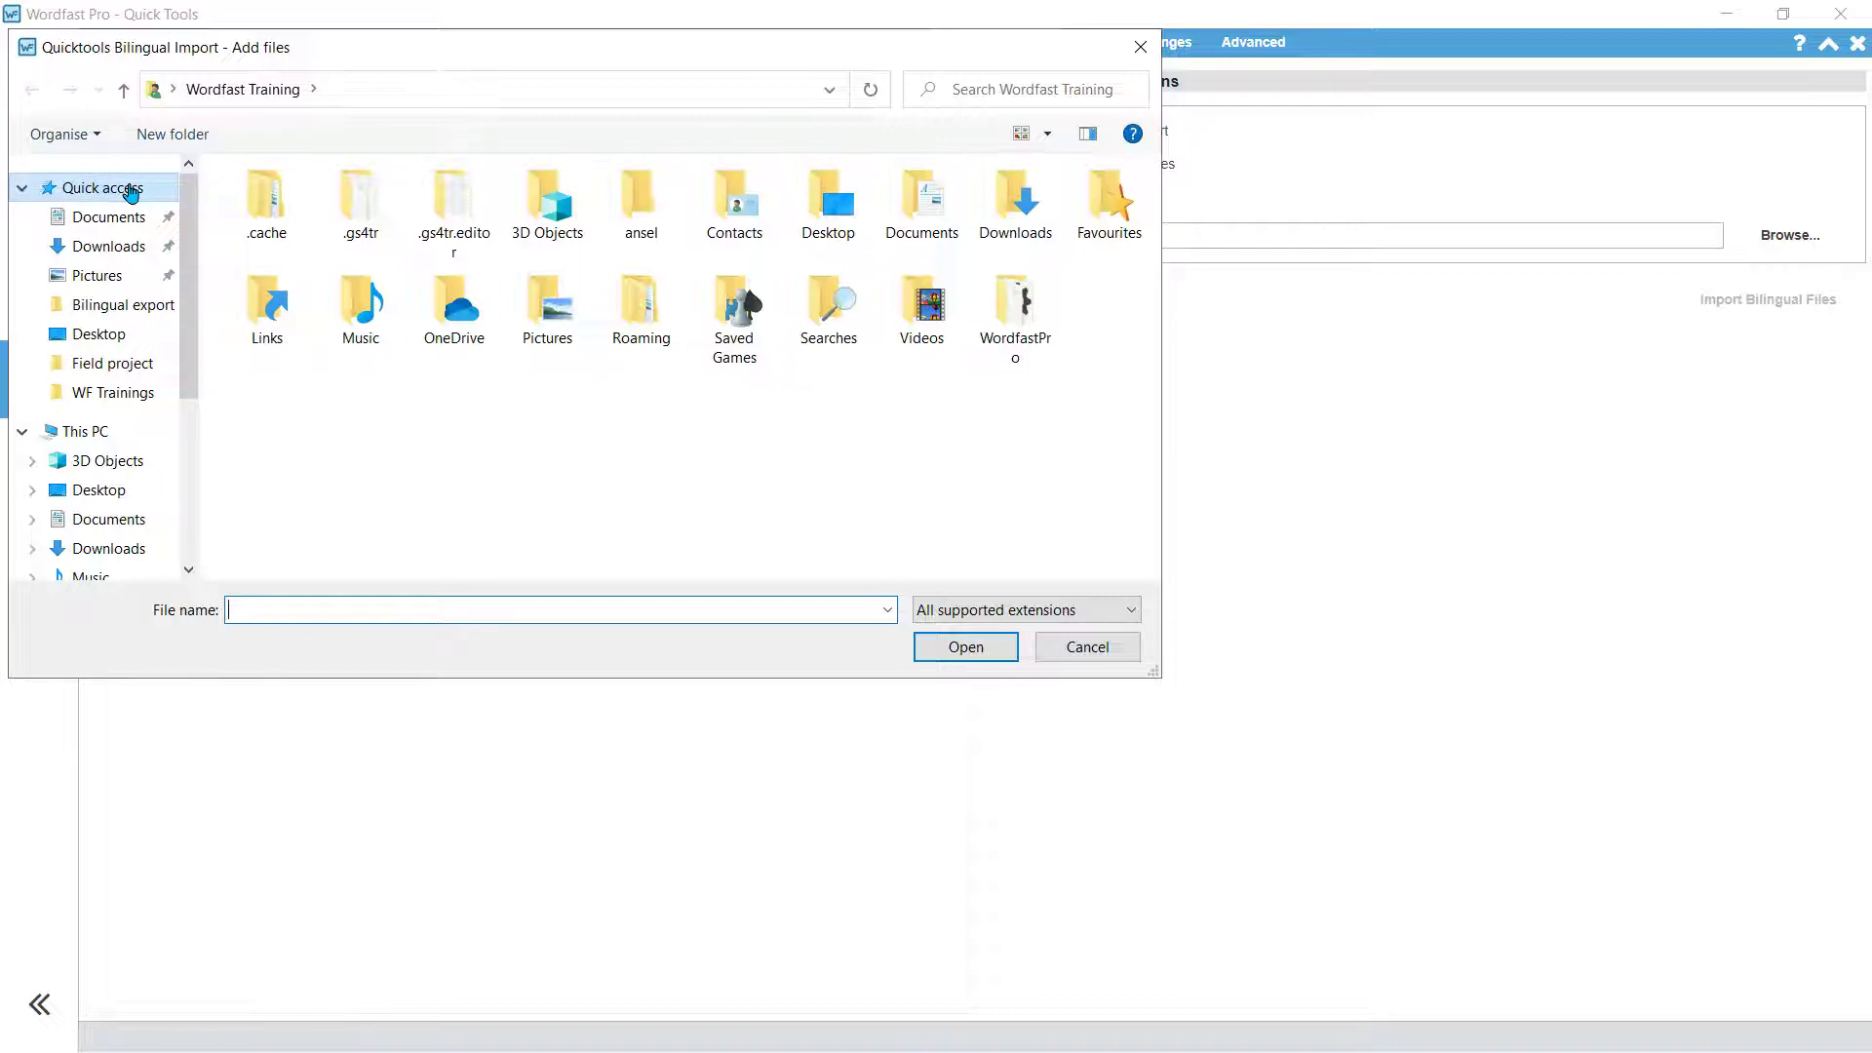
click(101, 336)
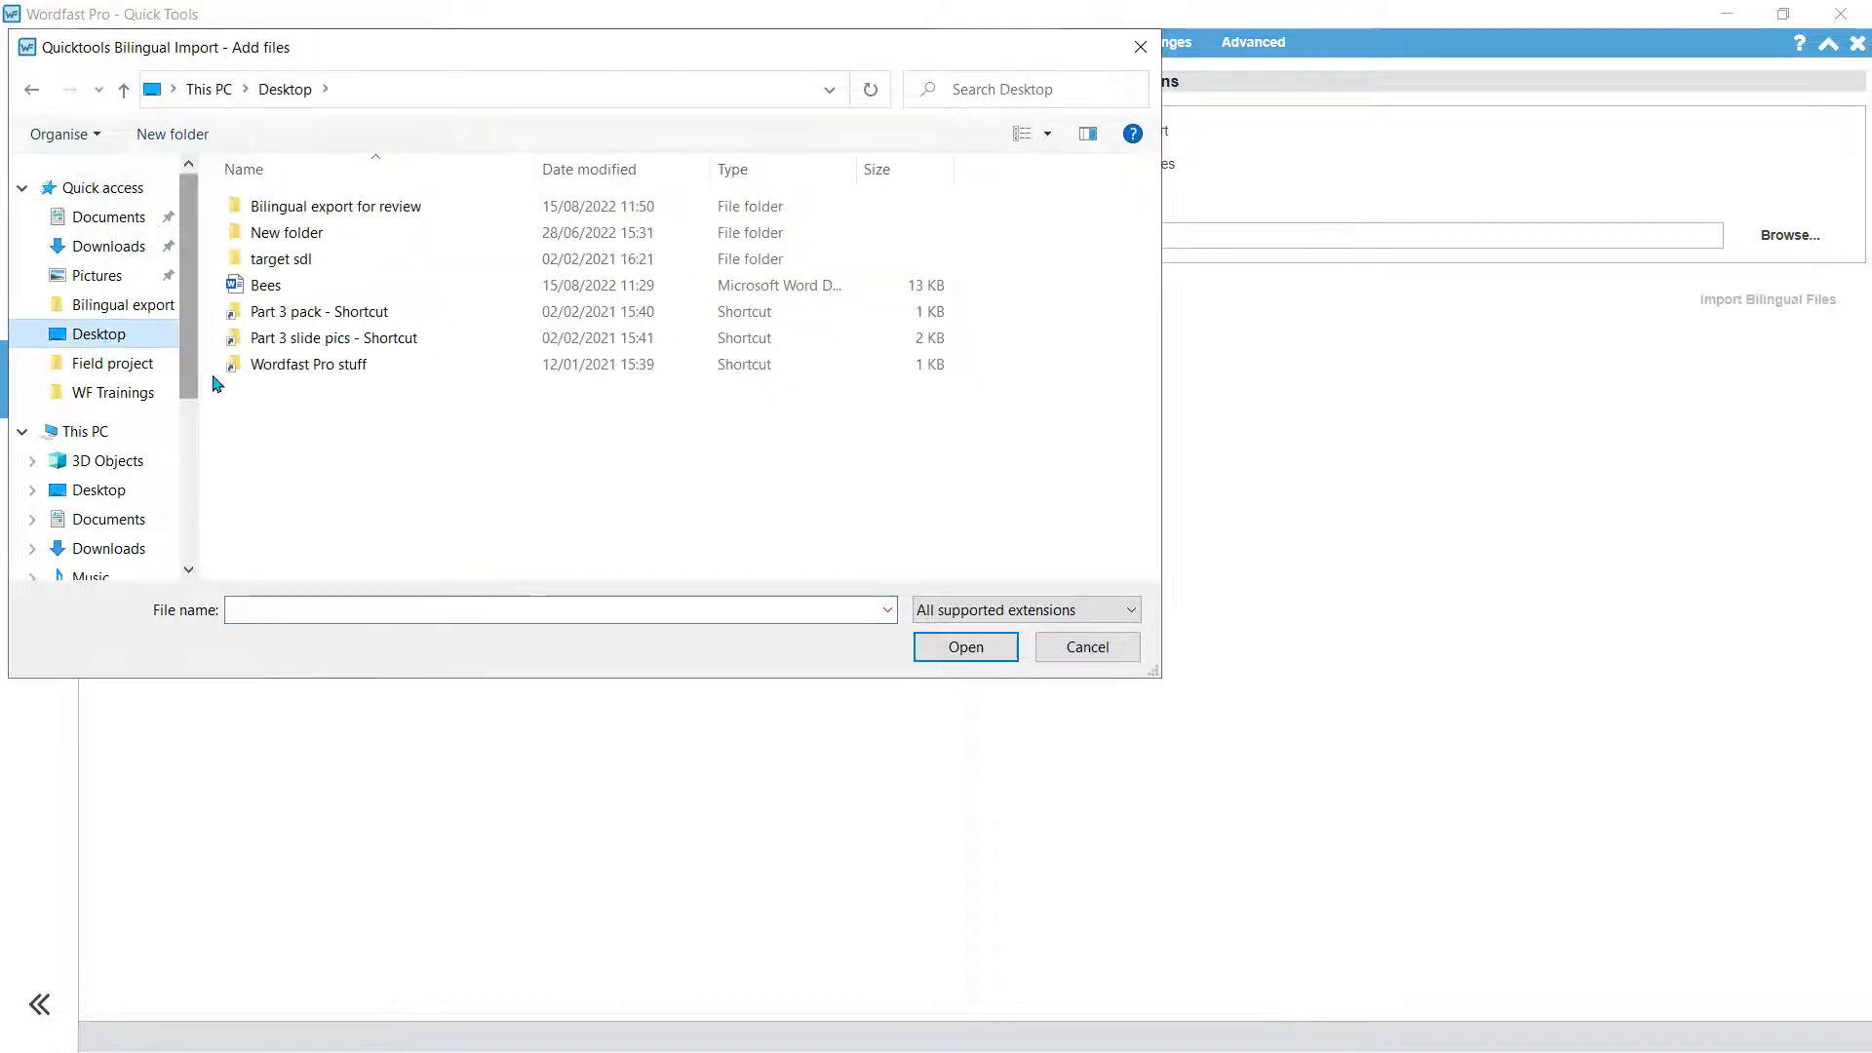
double_click(304, 209)
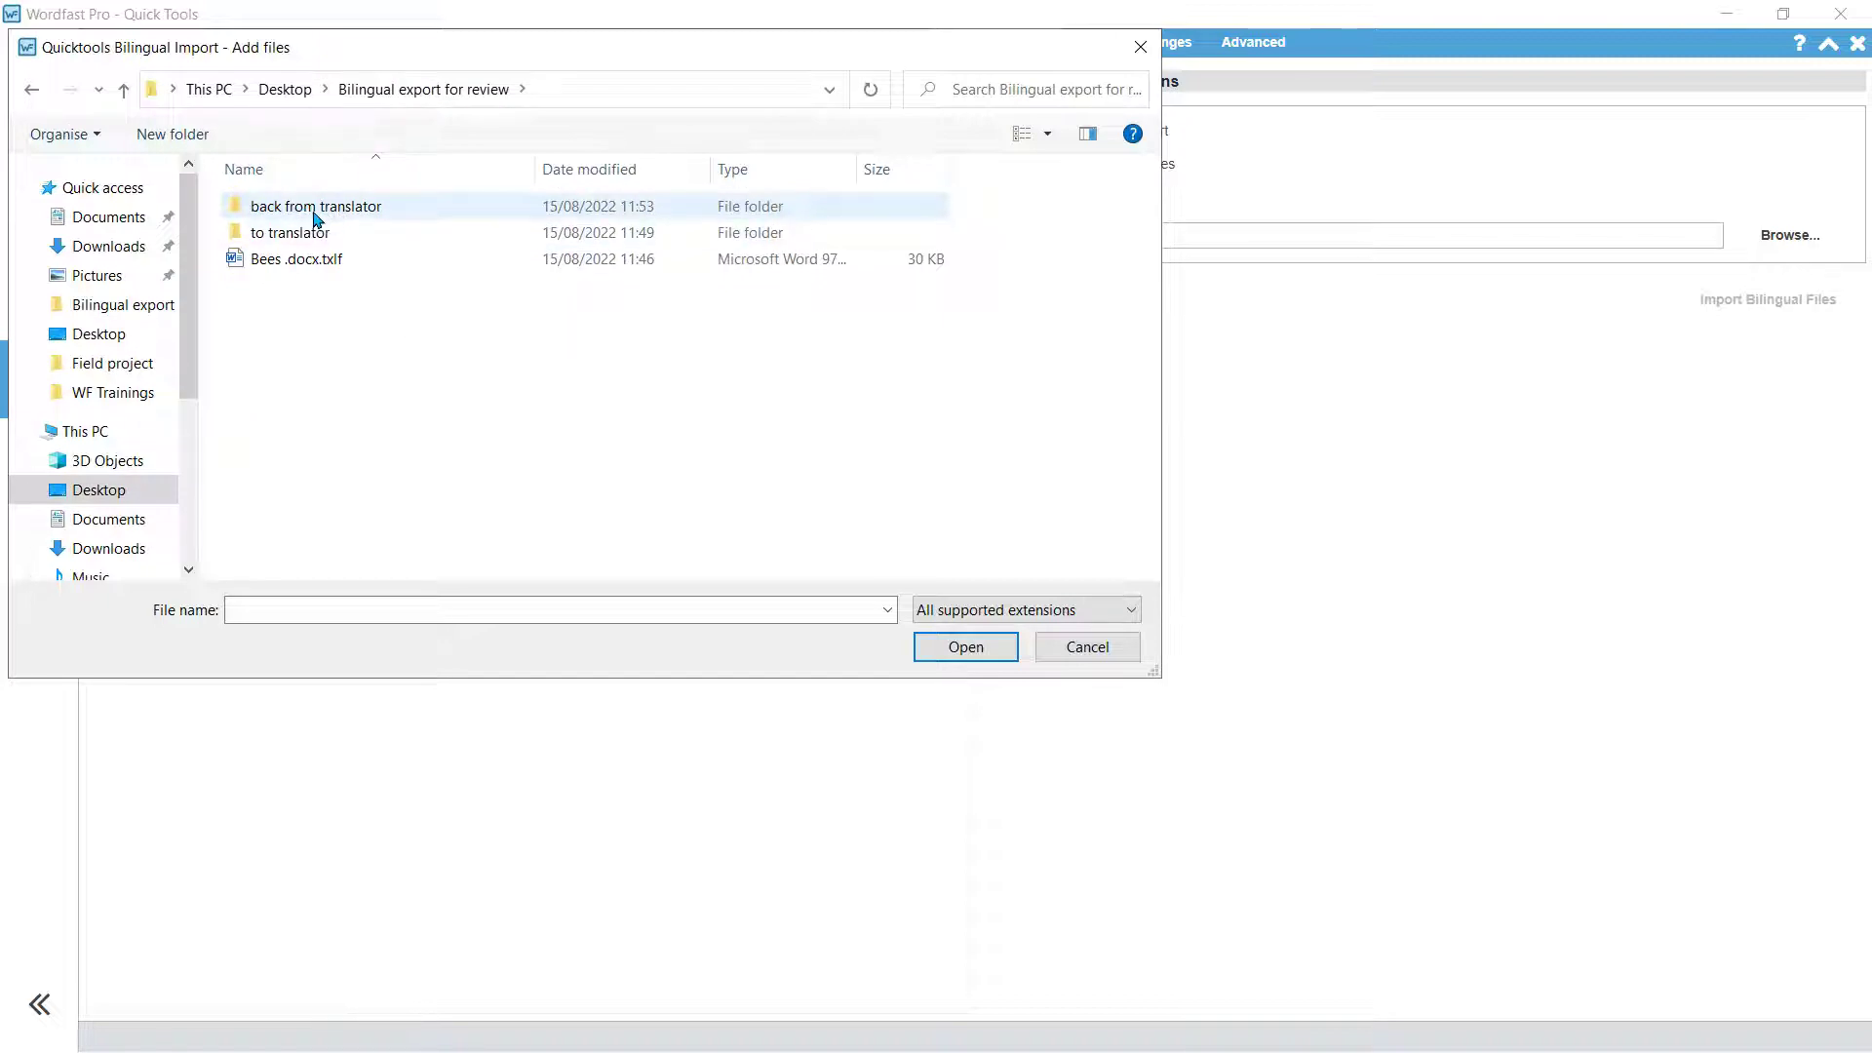
double_click(322, 207)
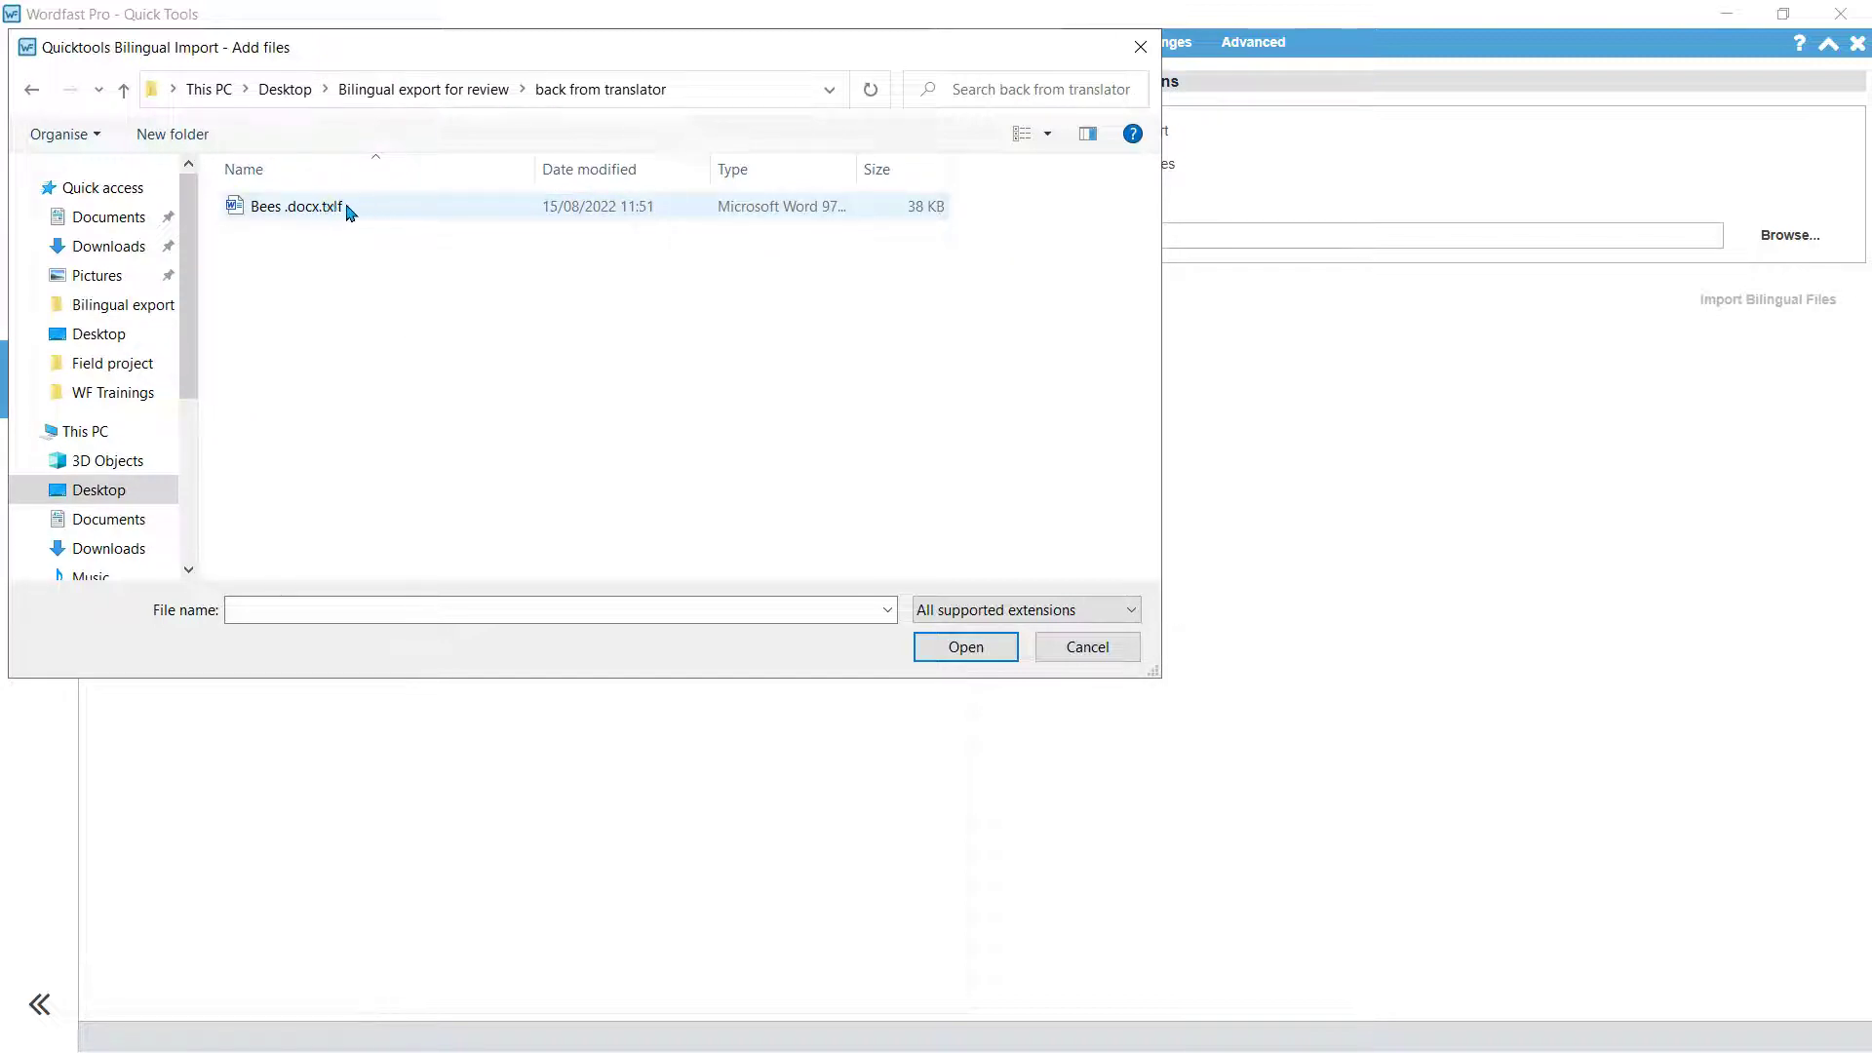
click(1095, 609)
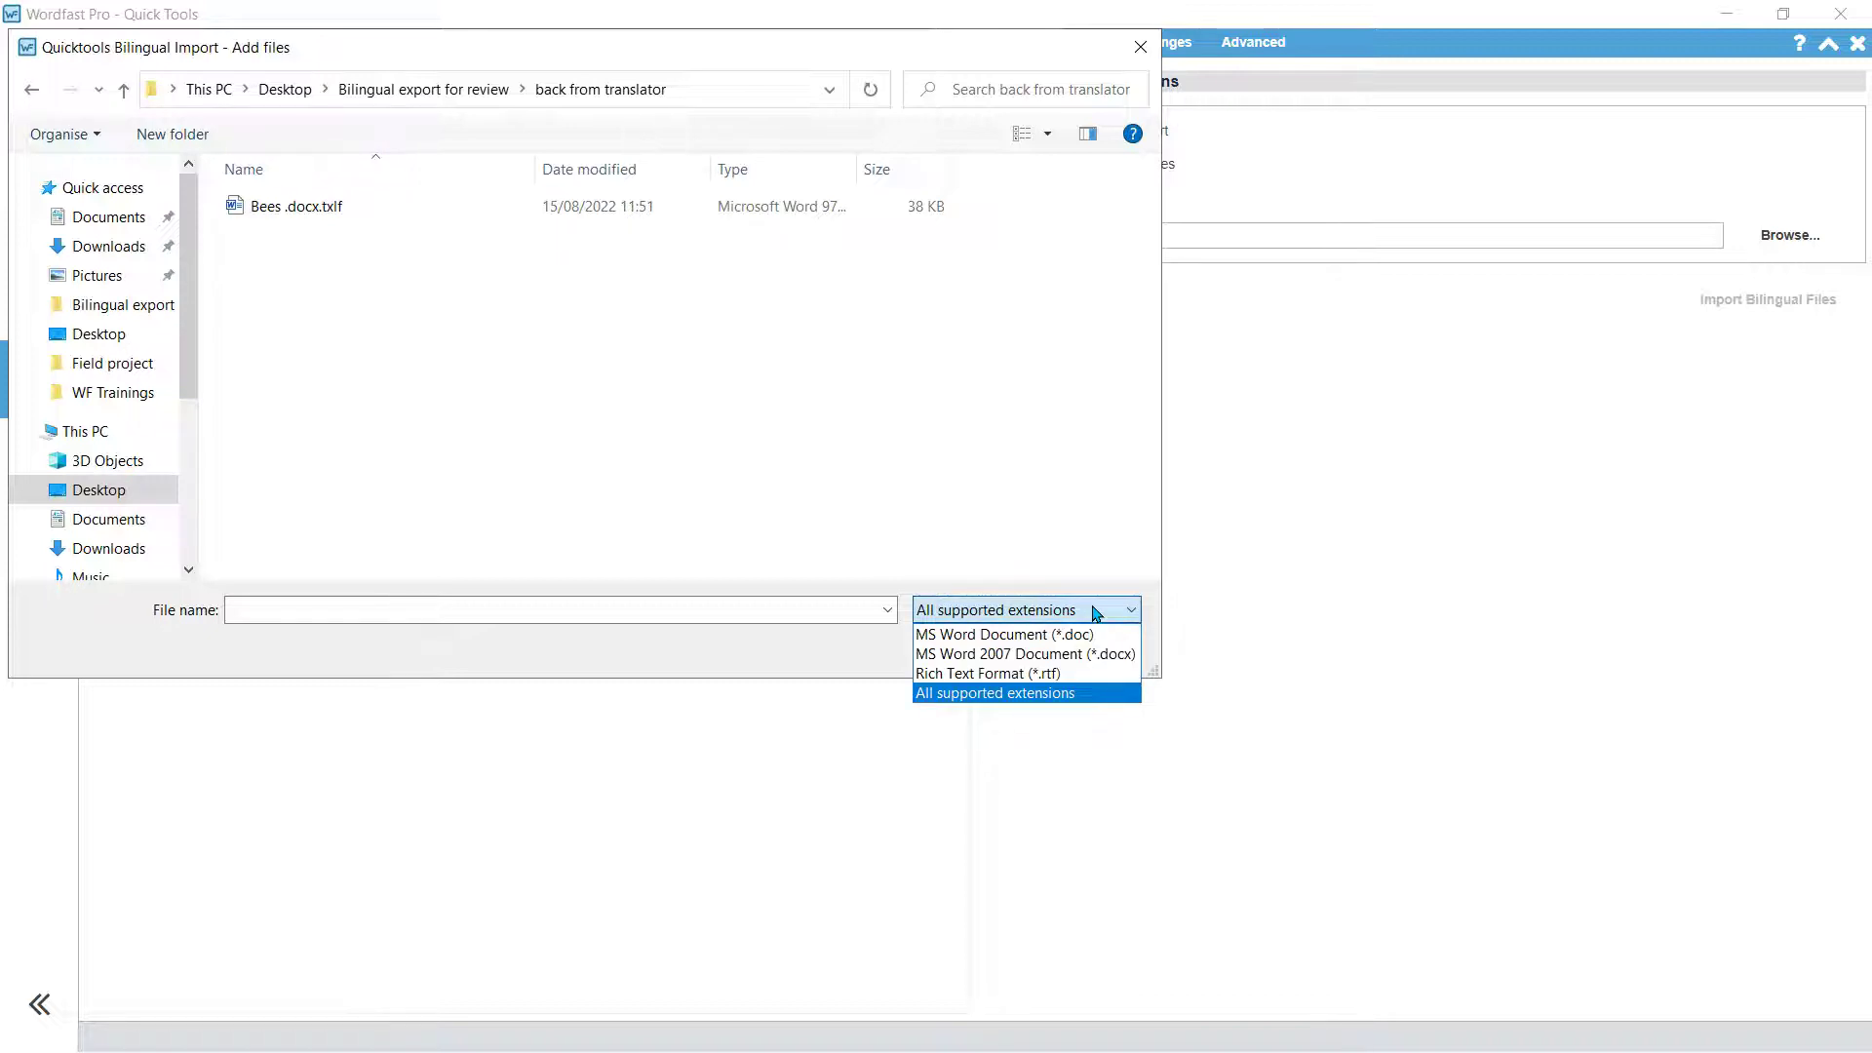
click(315, 213)
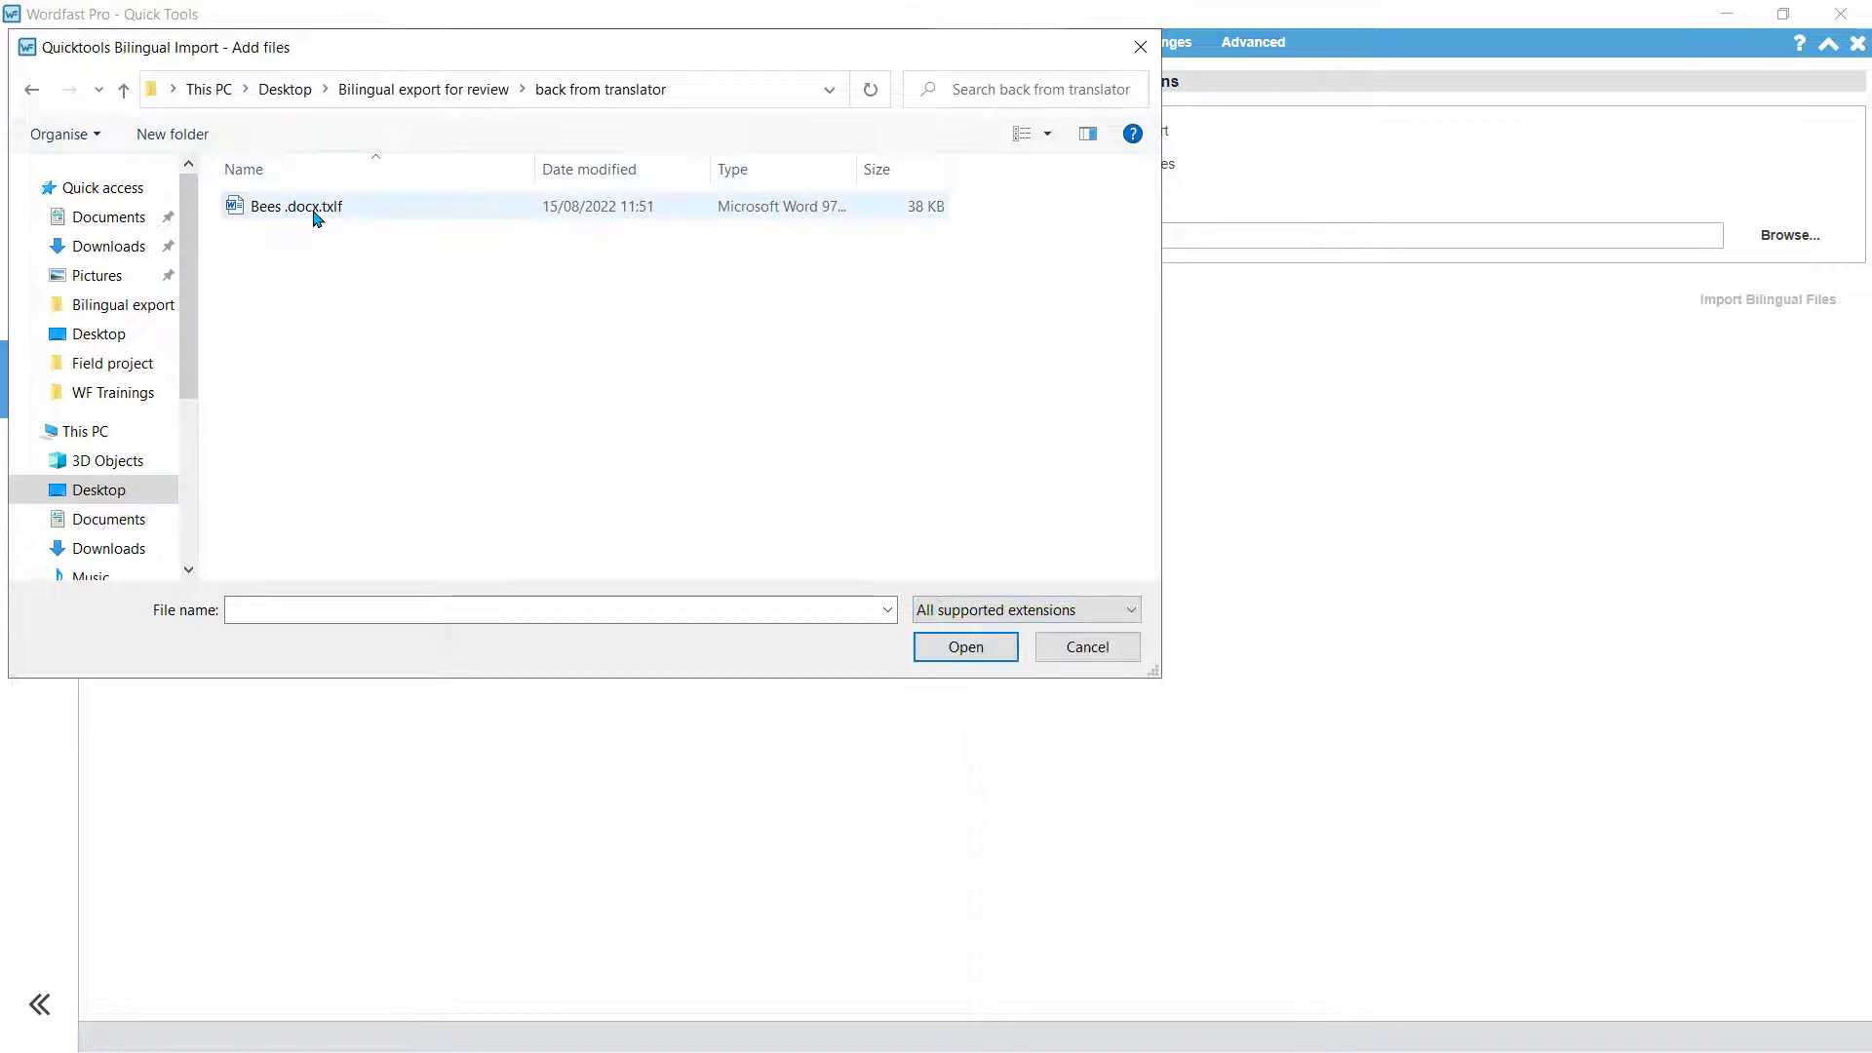
click(950, 646)
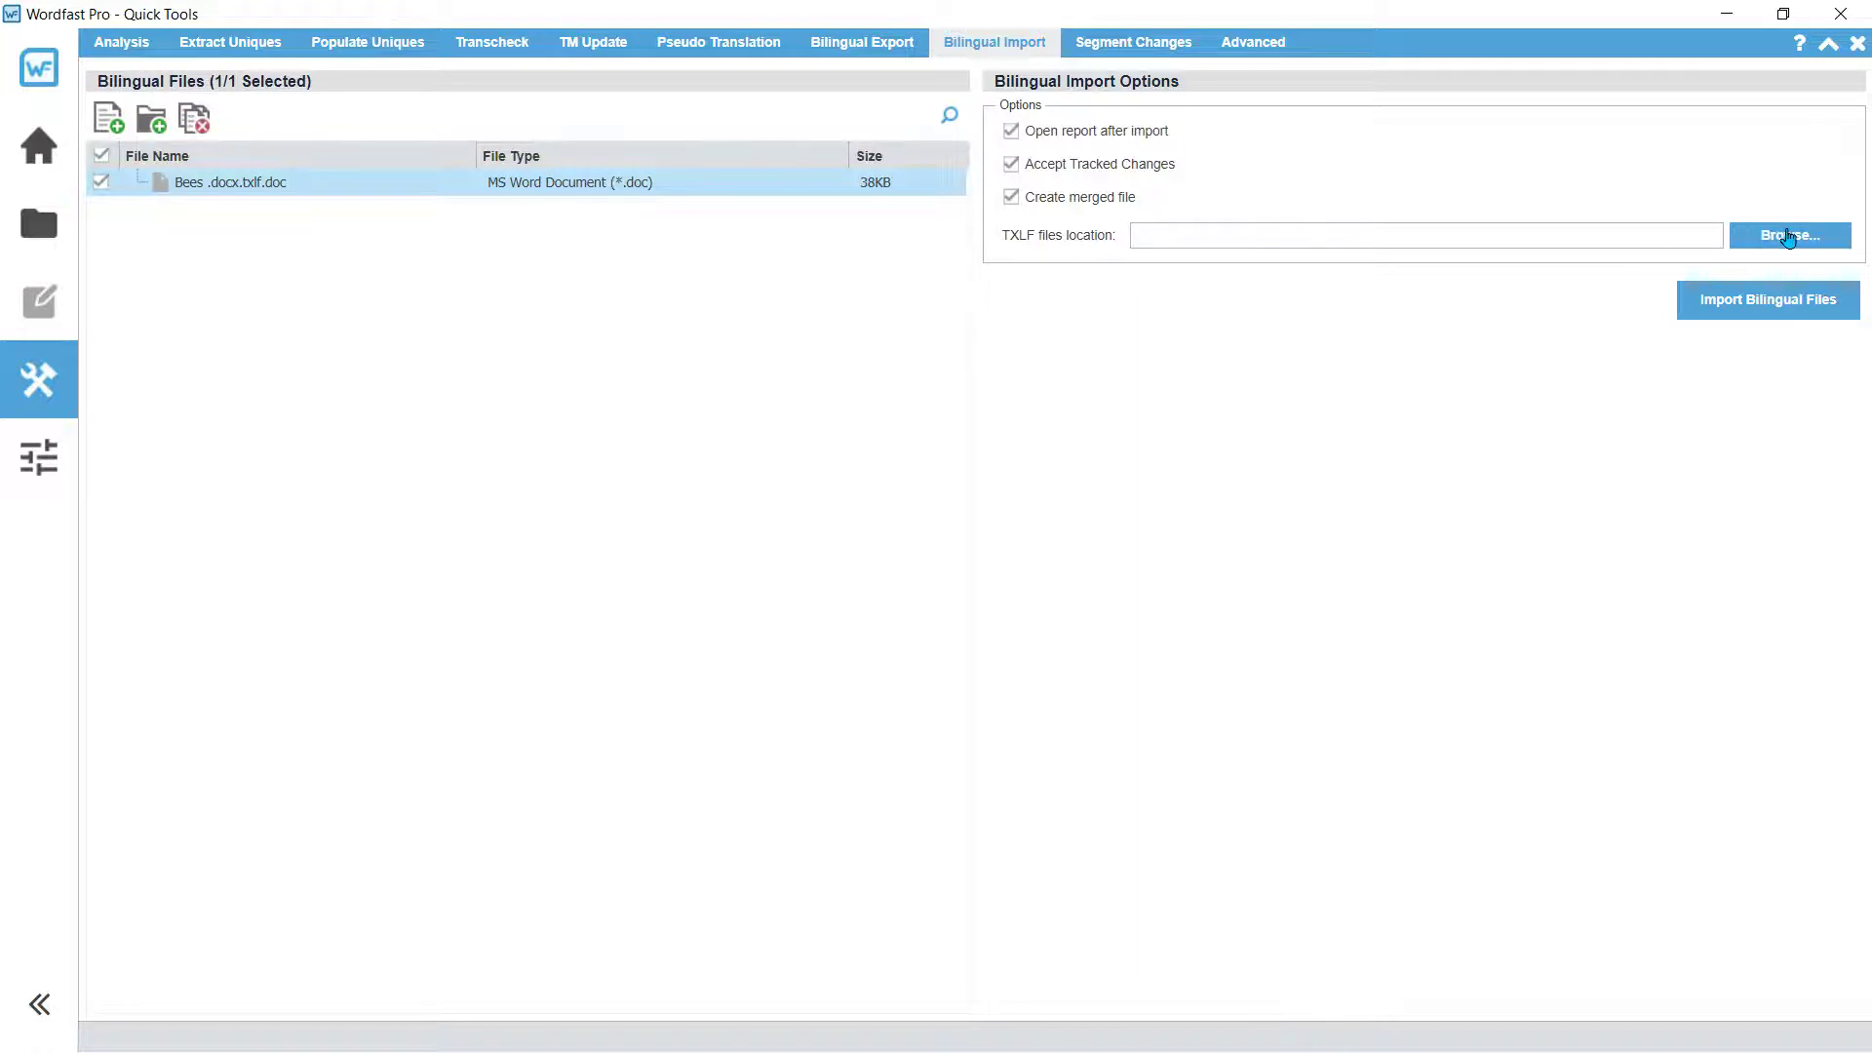
Point the original TXLF location at the 'back from translator' folder and run Import Bilingual Files.
click(1789, 235)
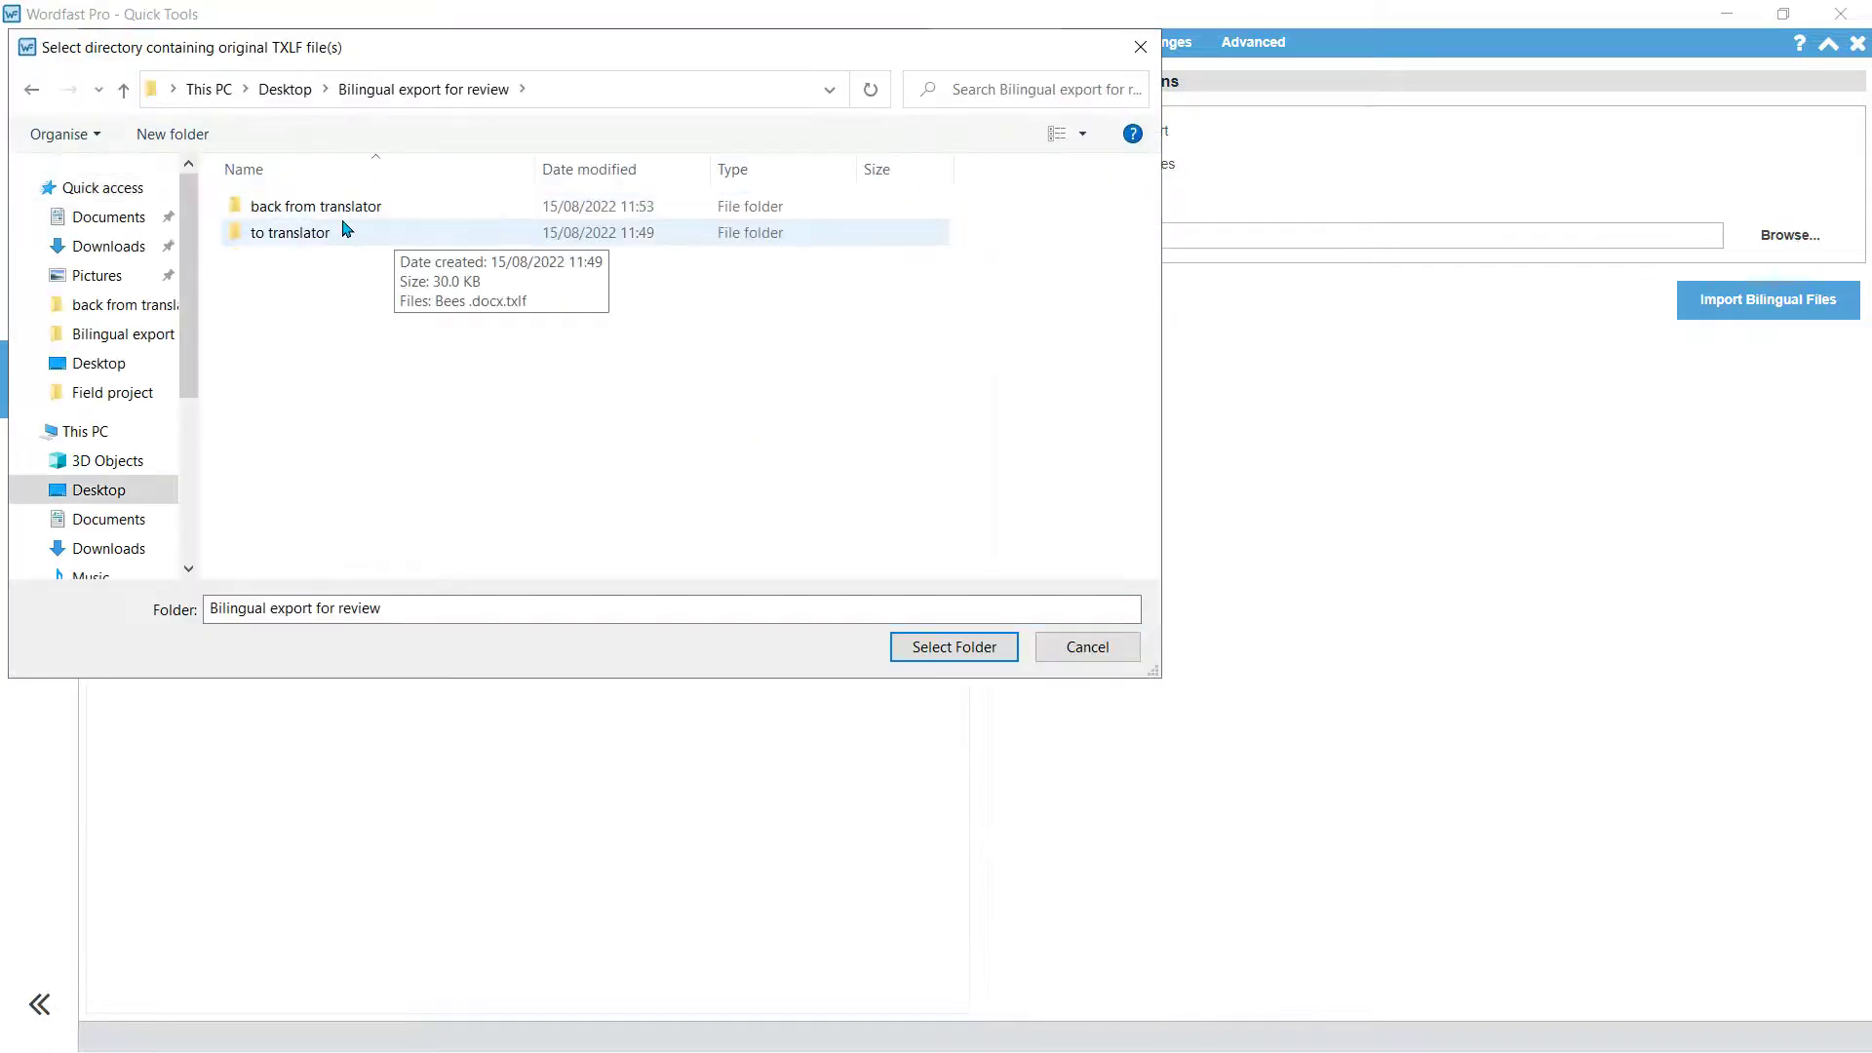
double_click(331, 207)
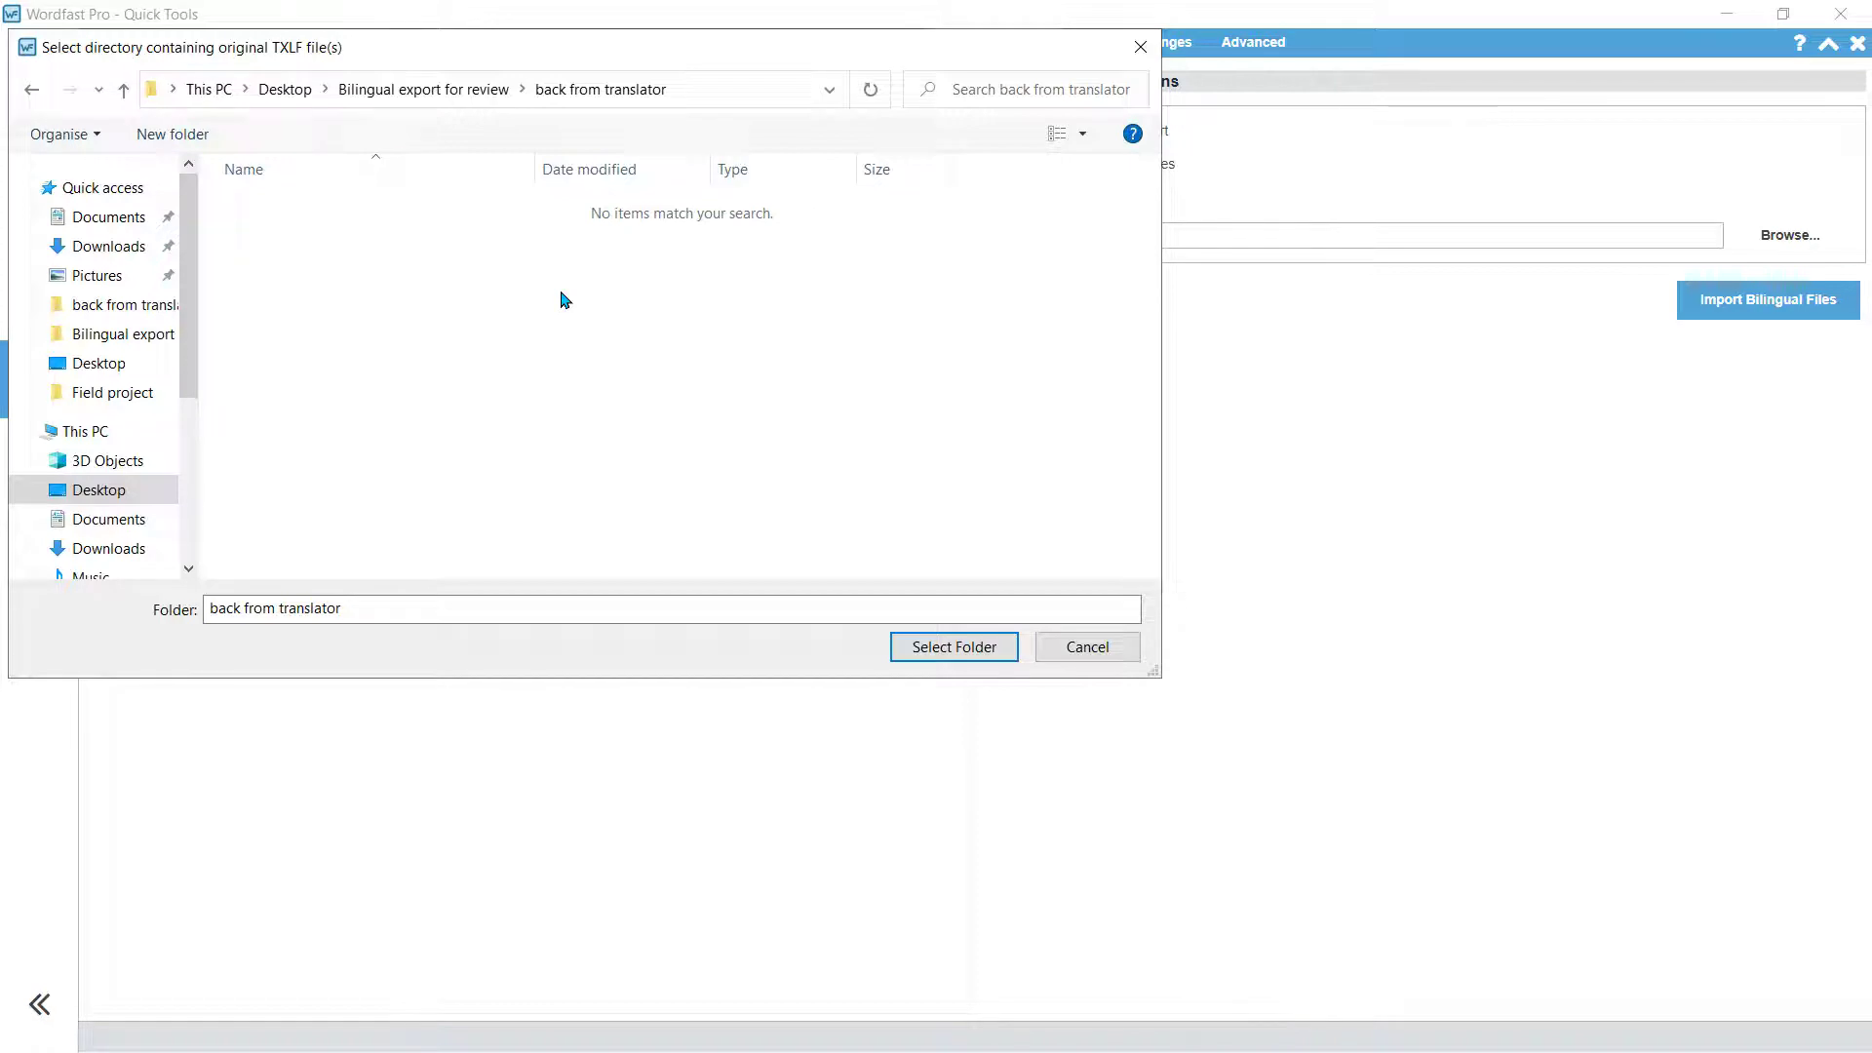
click(956, 648)
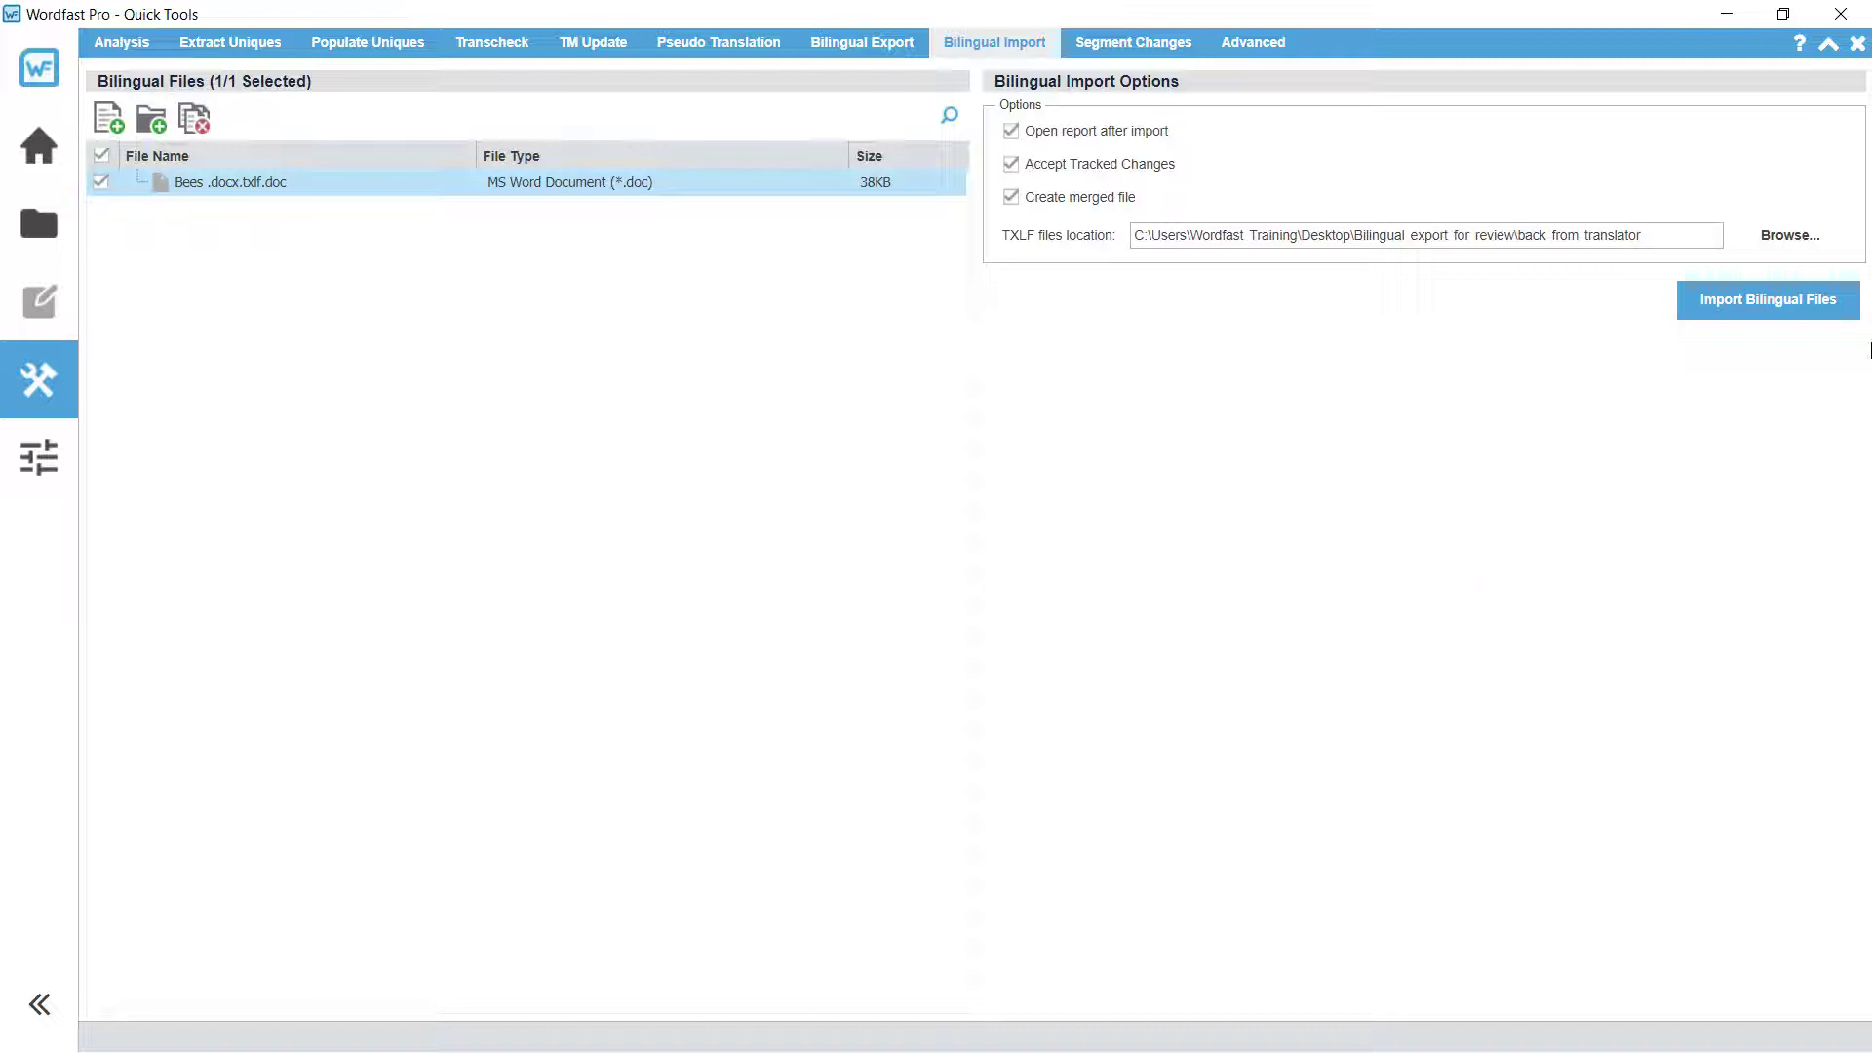
click(1792, 305)
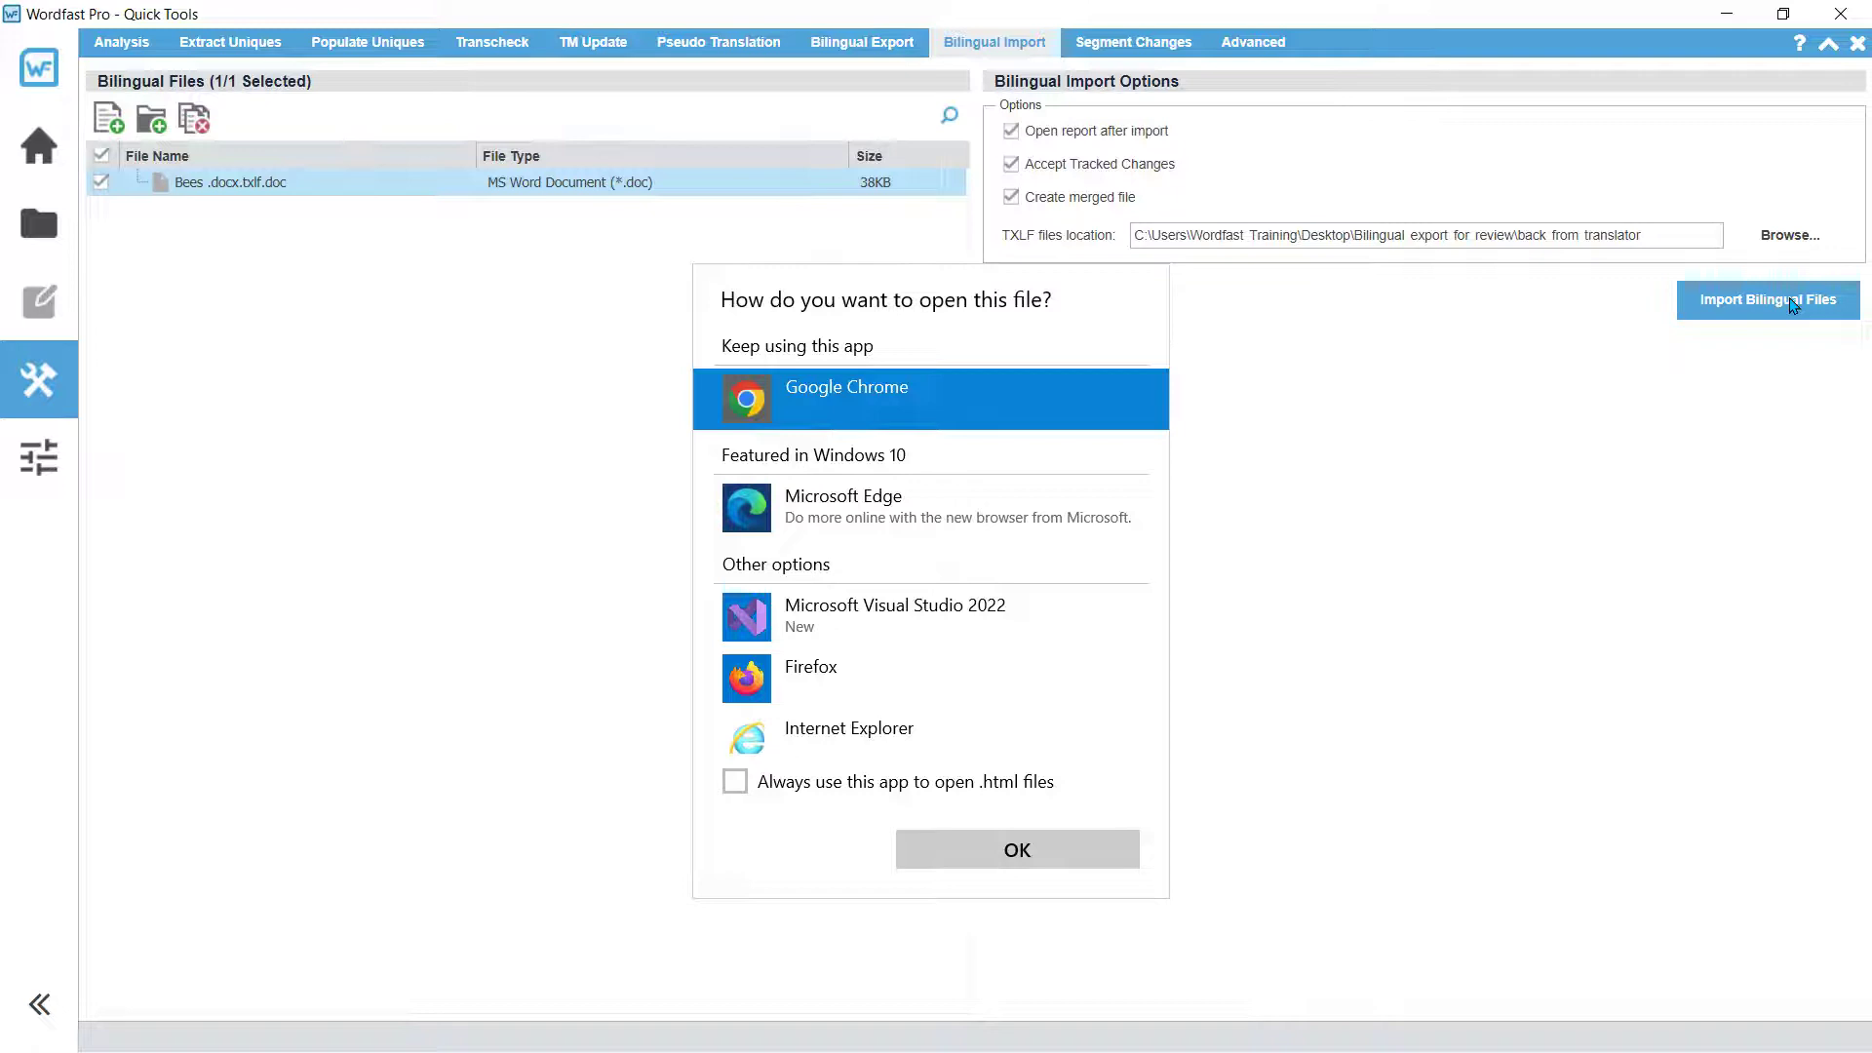
View the .html import report in Google Chrome, confirming 5 of 5 segments merged, then close it.
click(1082, 855)
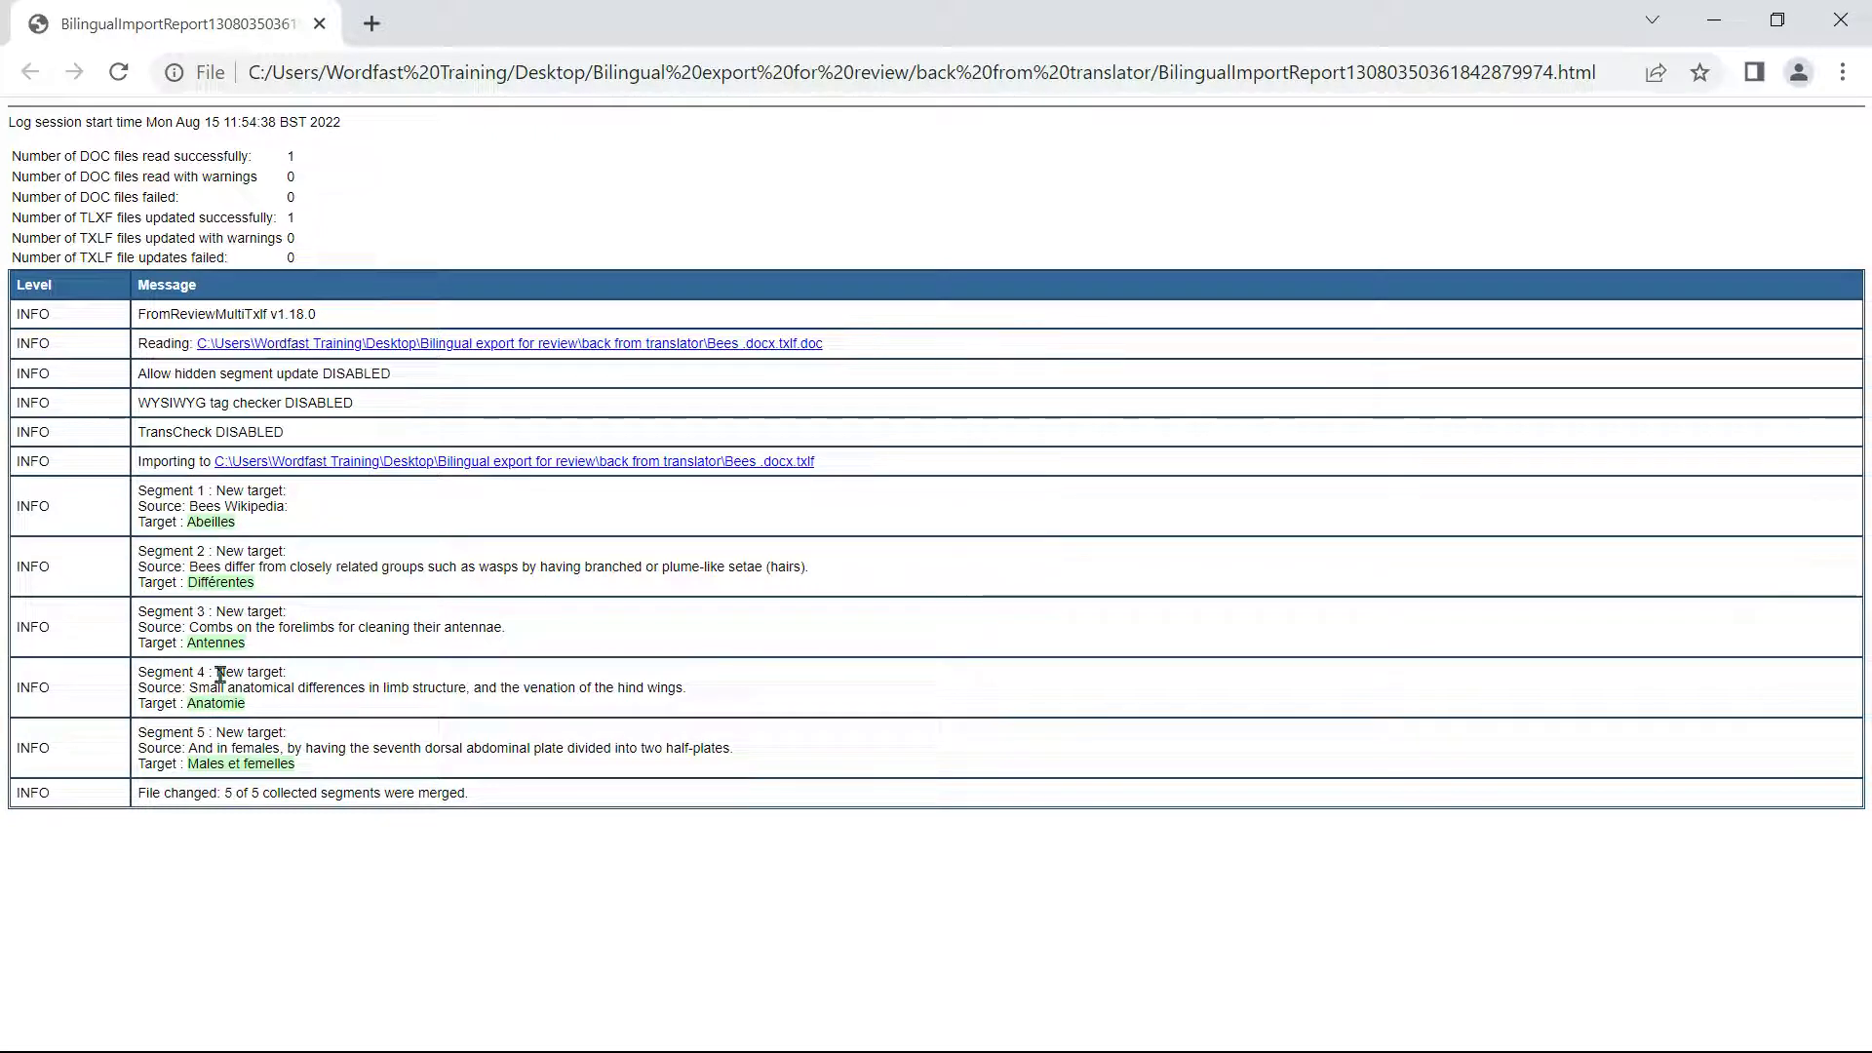
click(1843, 17)
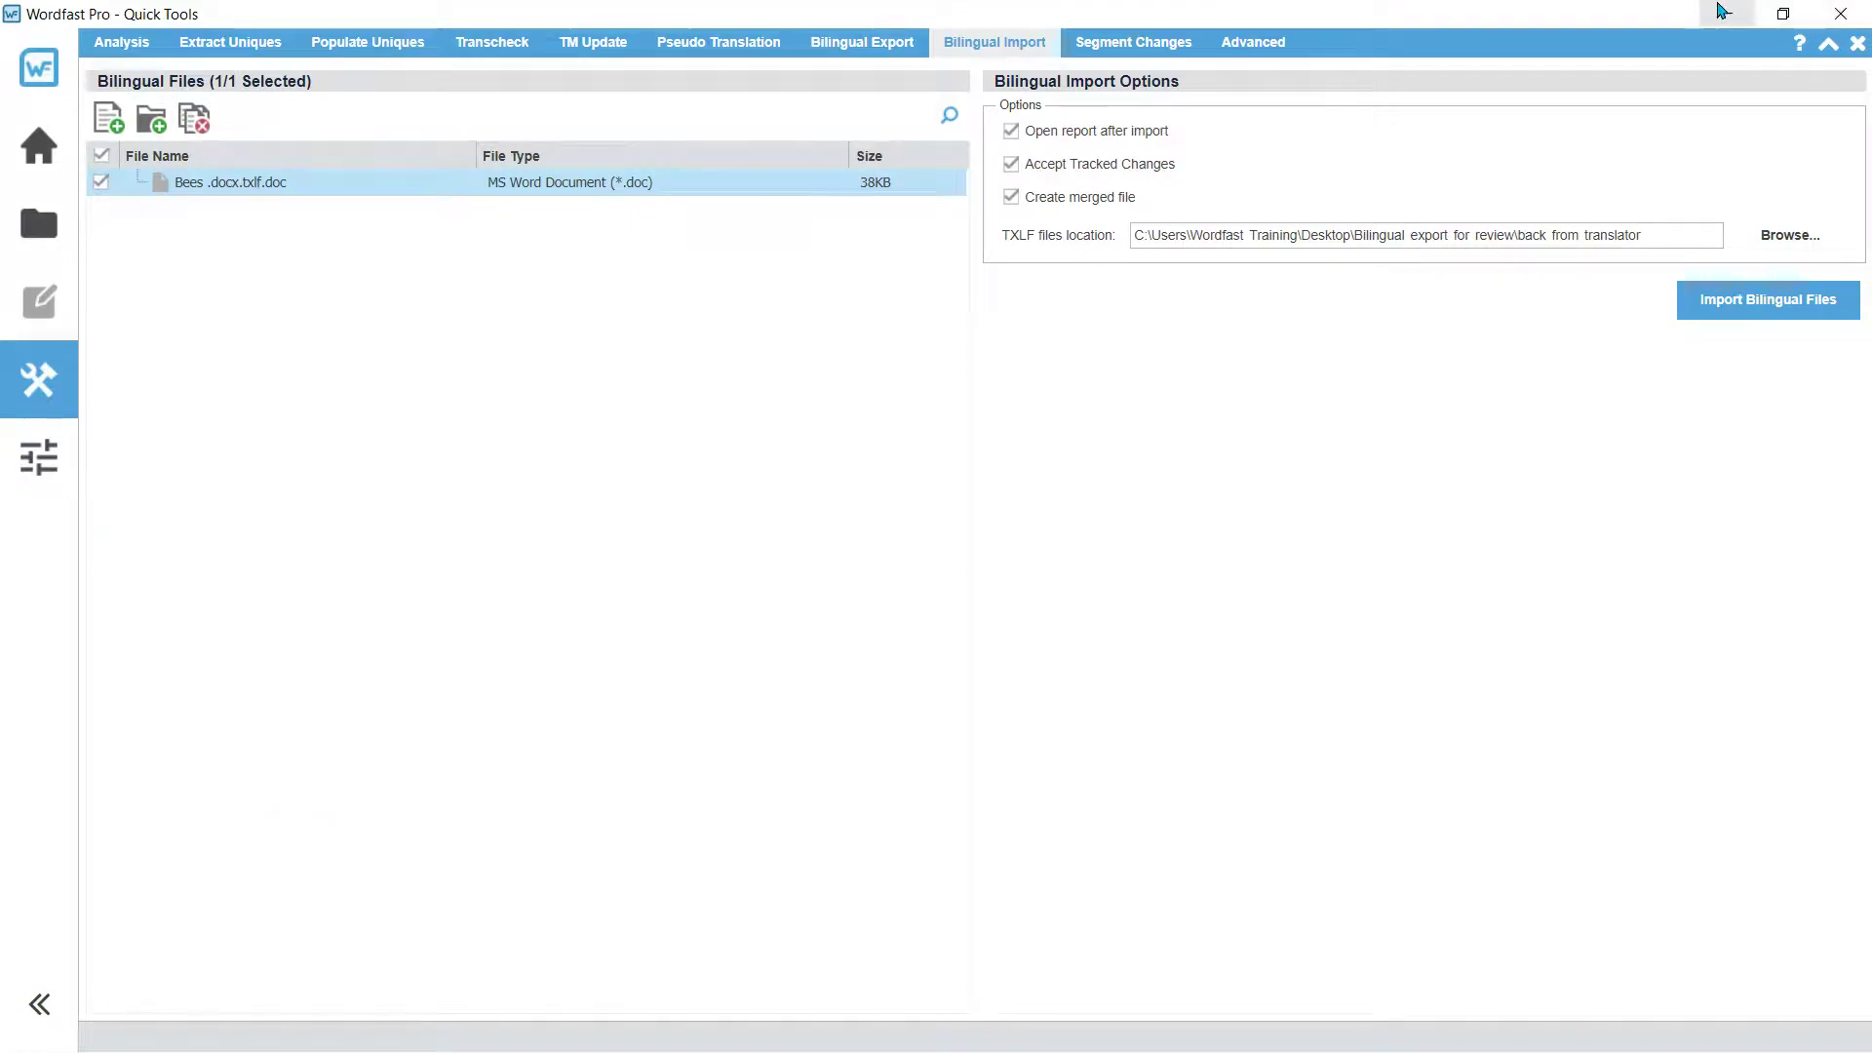
Check Explorer for Bees .docx.txlf_merged, then go back to the Biling demo Current Project files.
click(1725, 13)
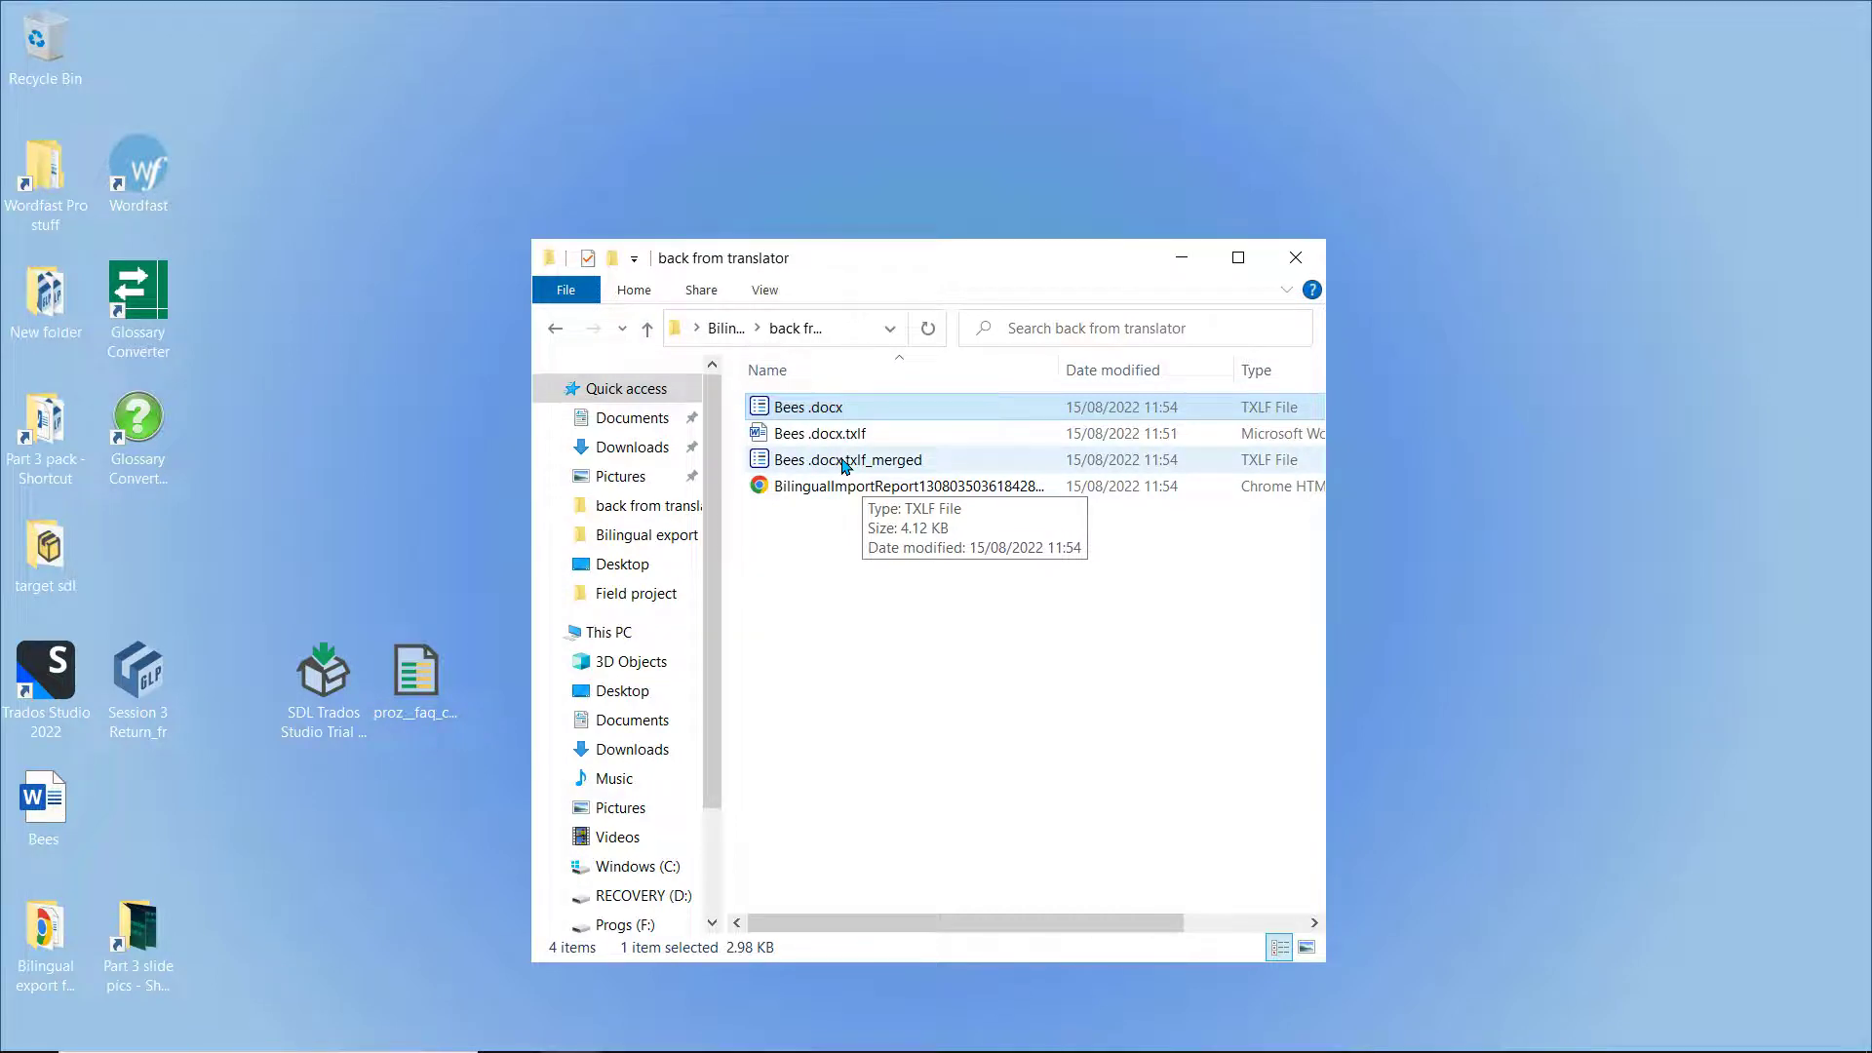
mouse_move(467, 1033)
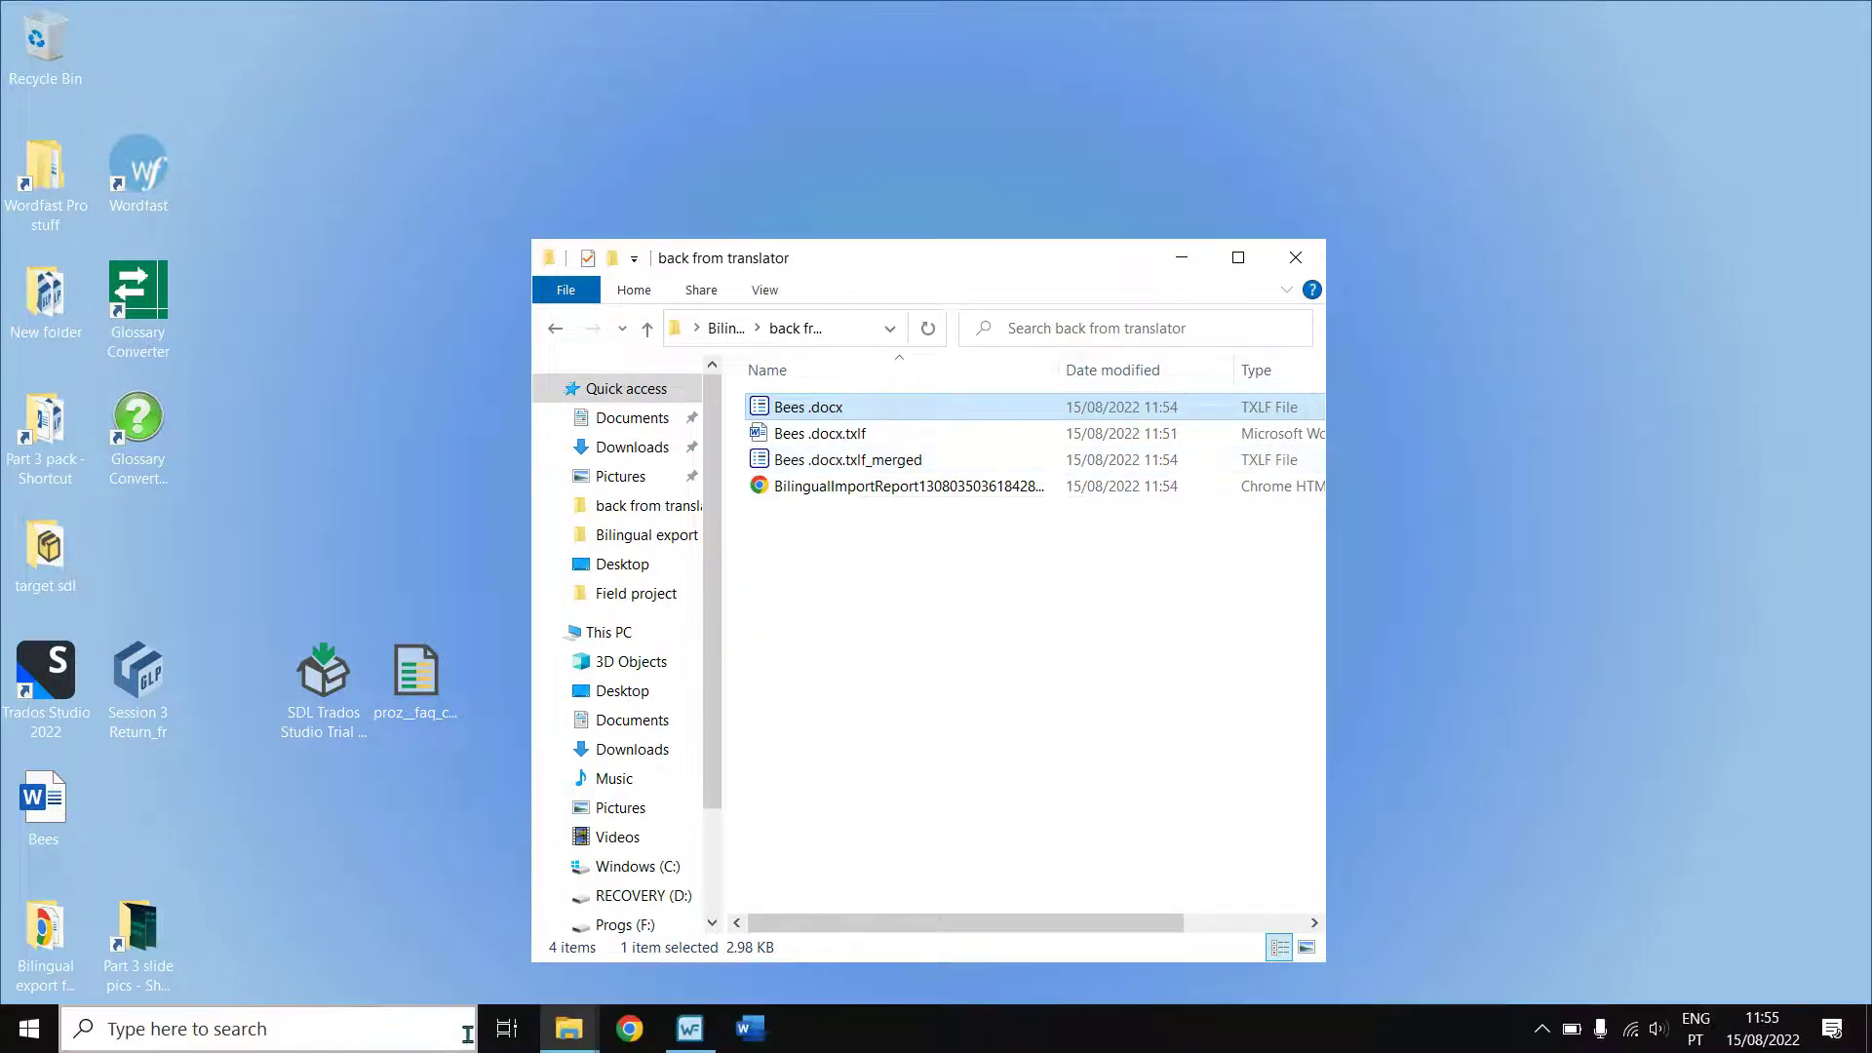
click(689, 1029)
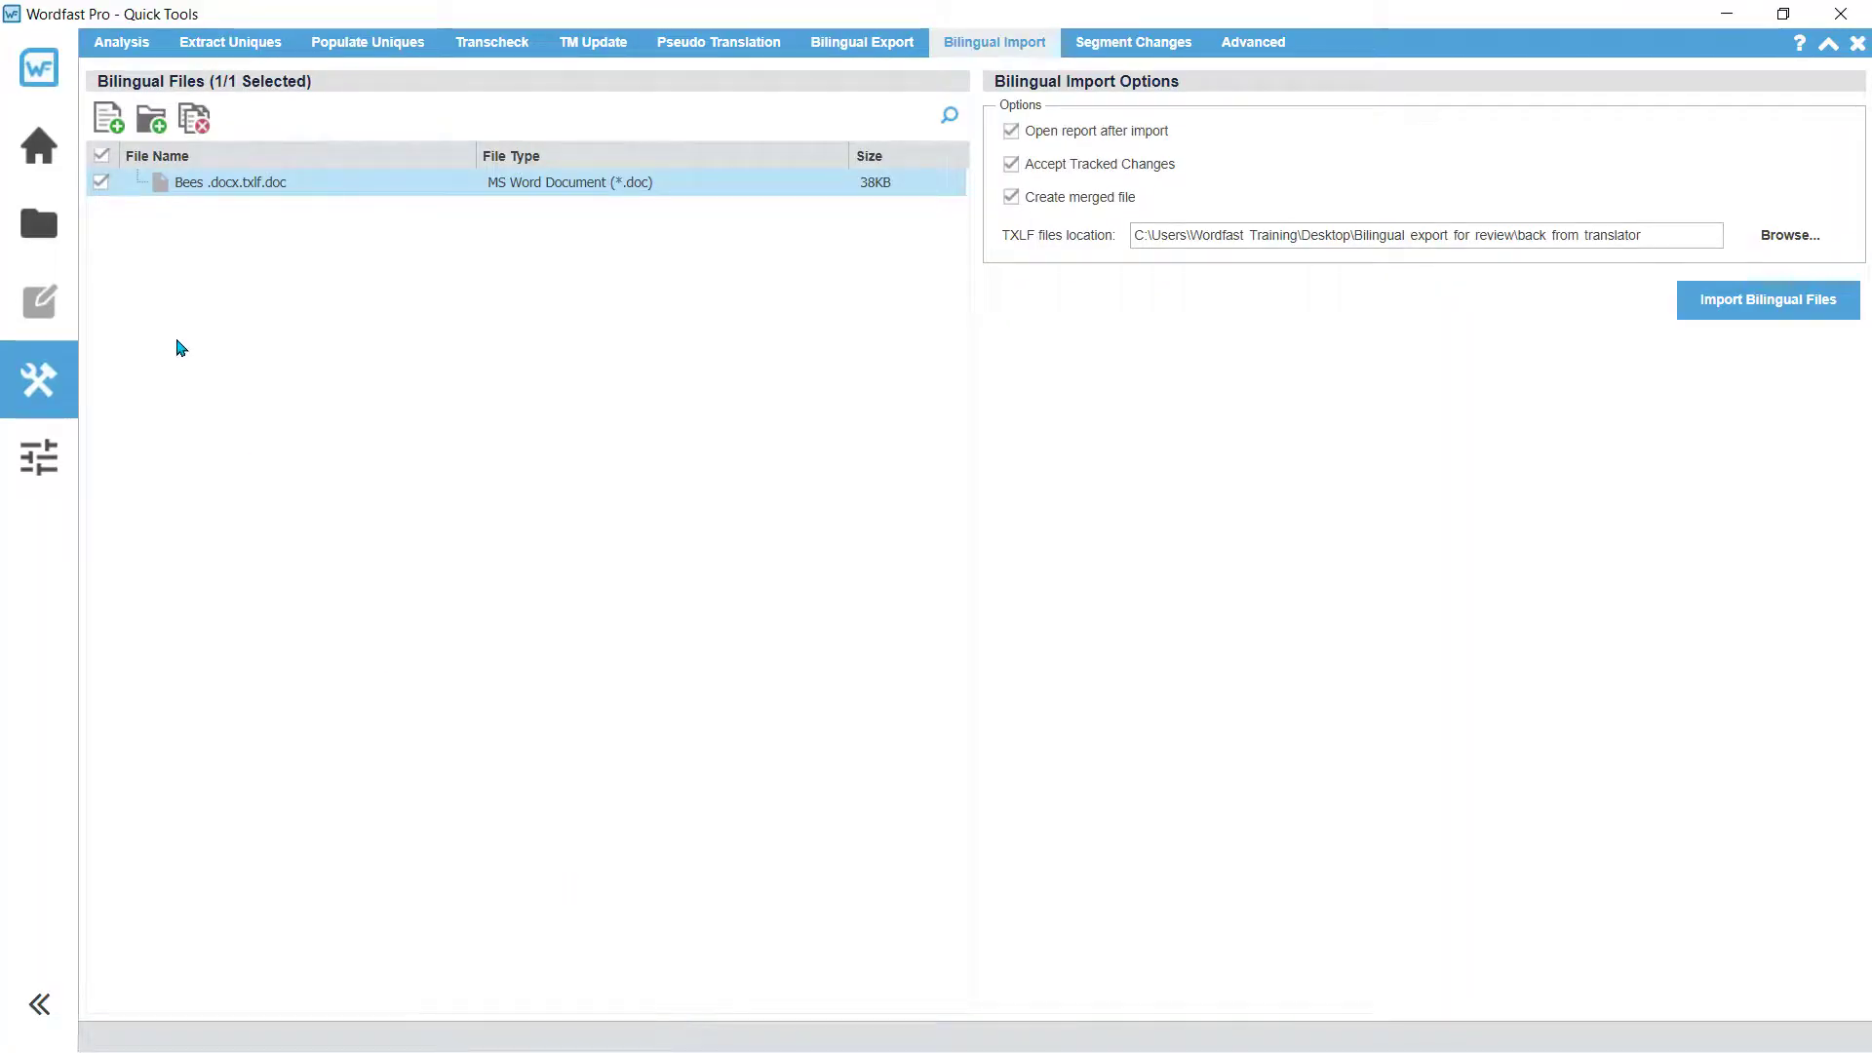
click(40, 224)
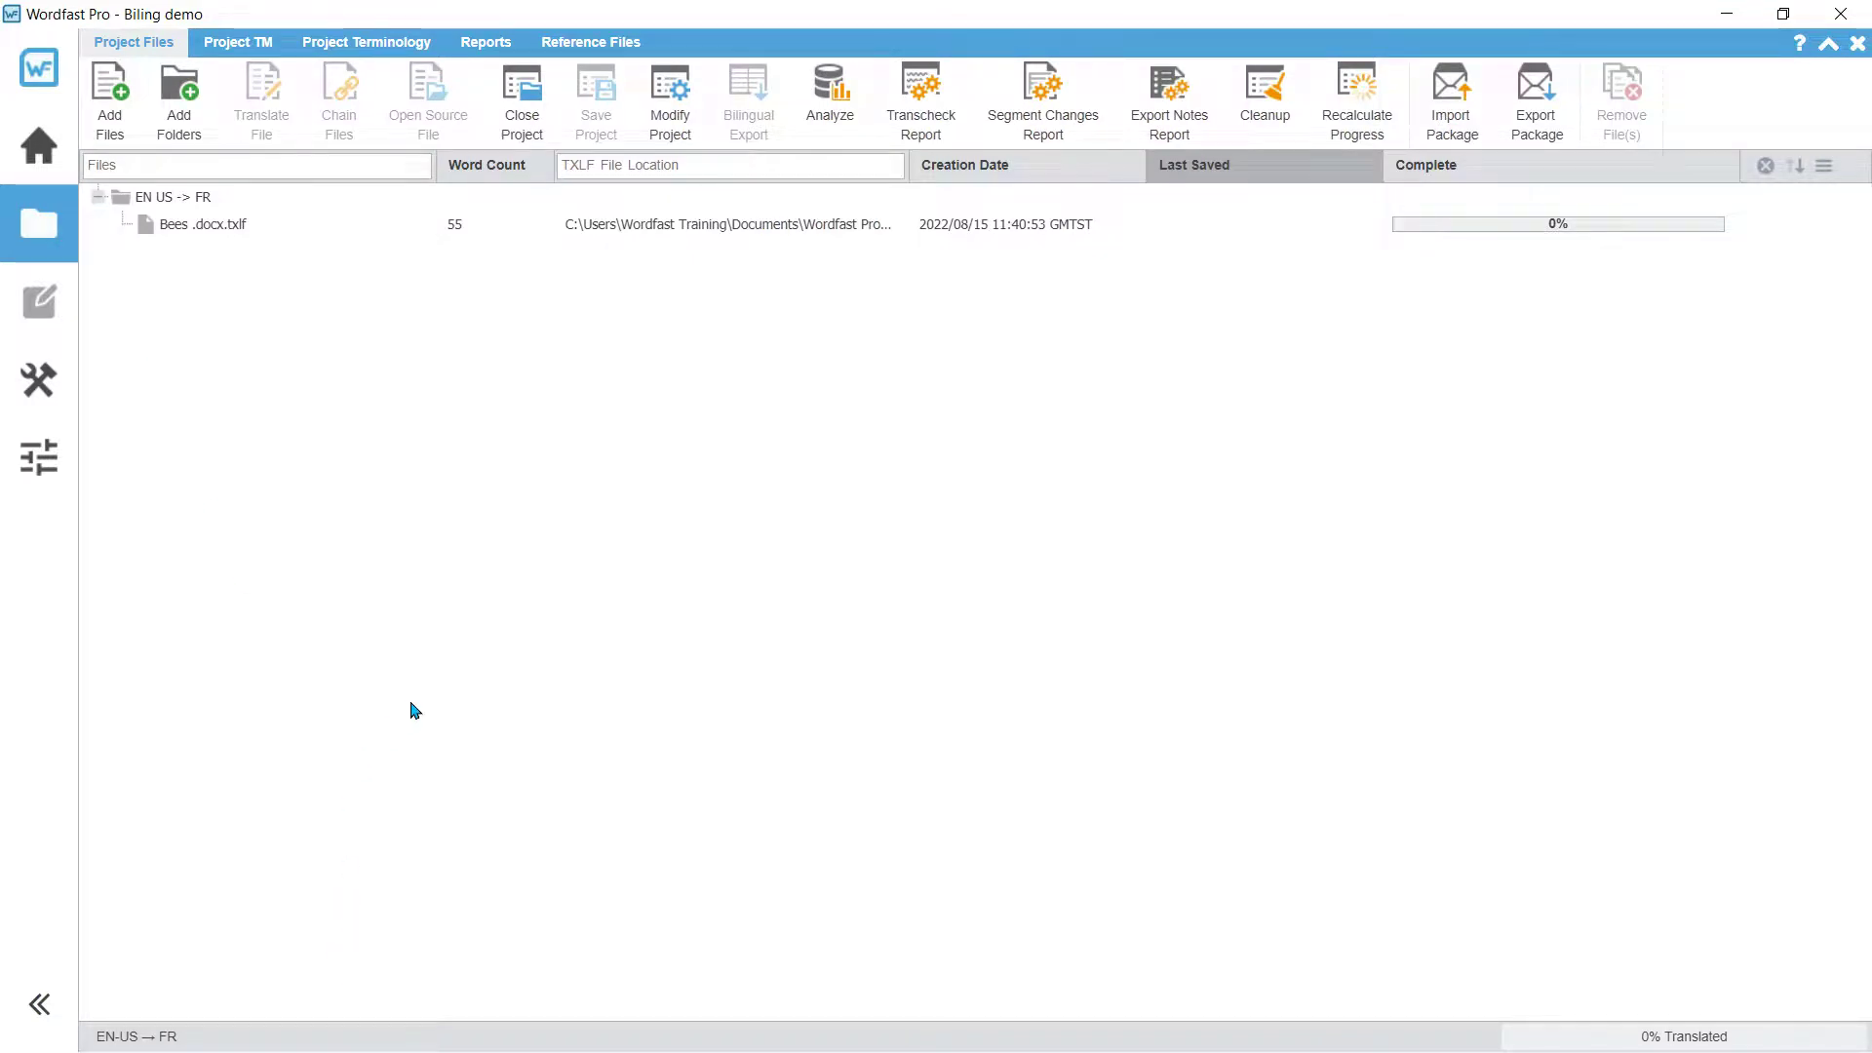
Drag Bees .docx.txlf_merged from the back from translator folder into the Biling demo Project Files list.
key(alt+Tab)
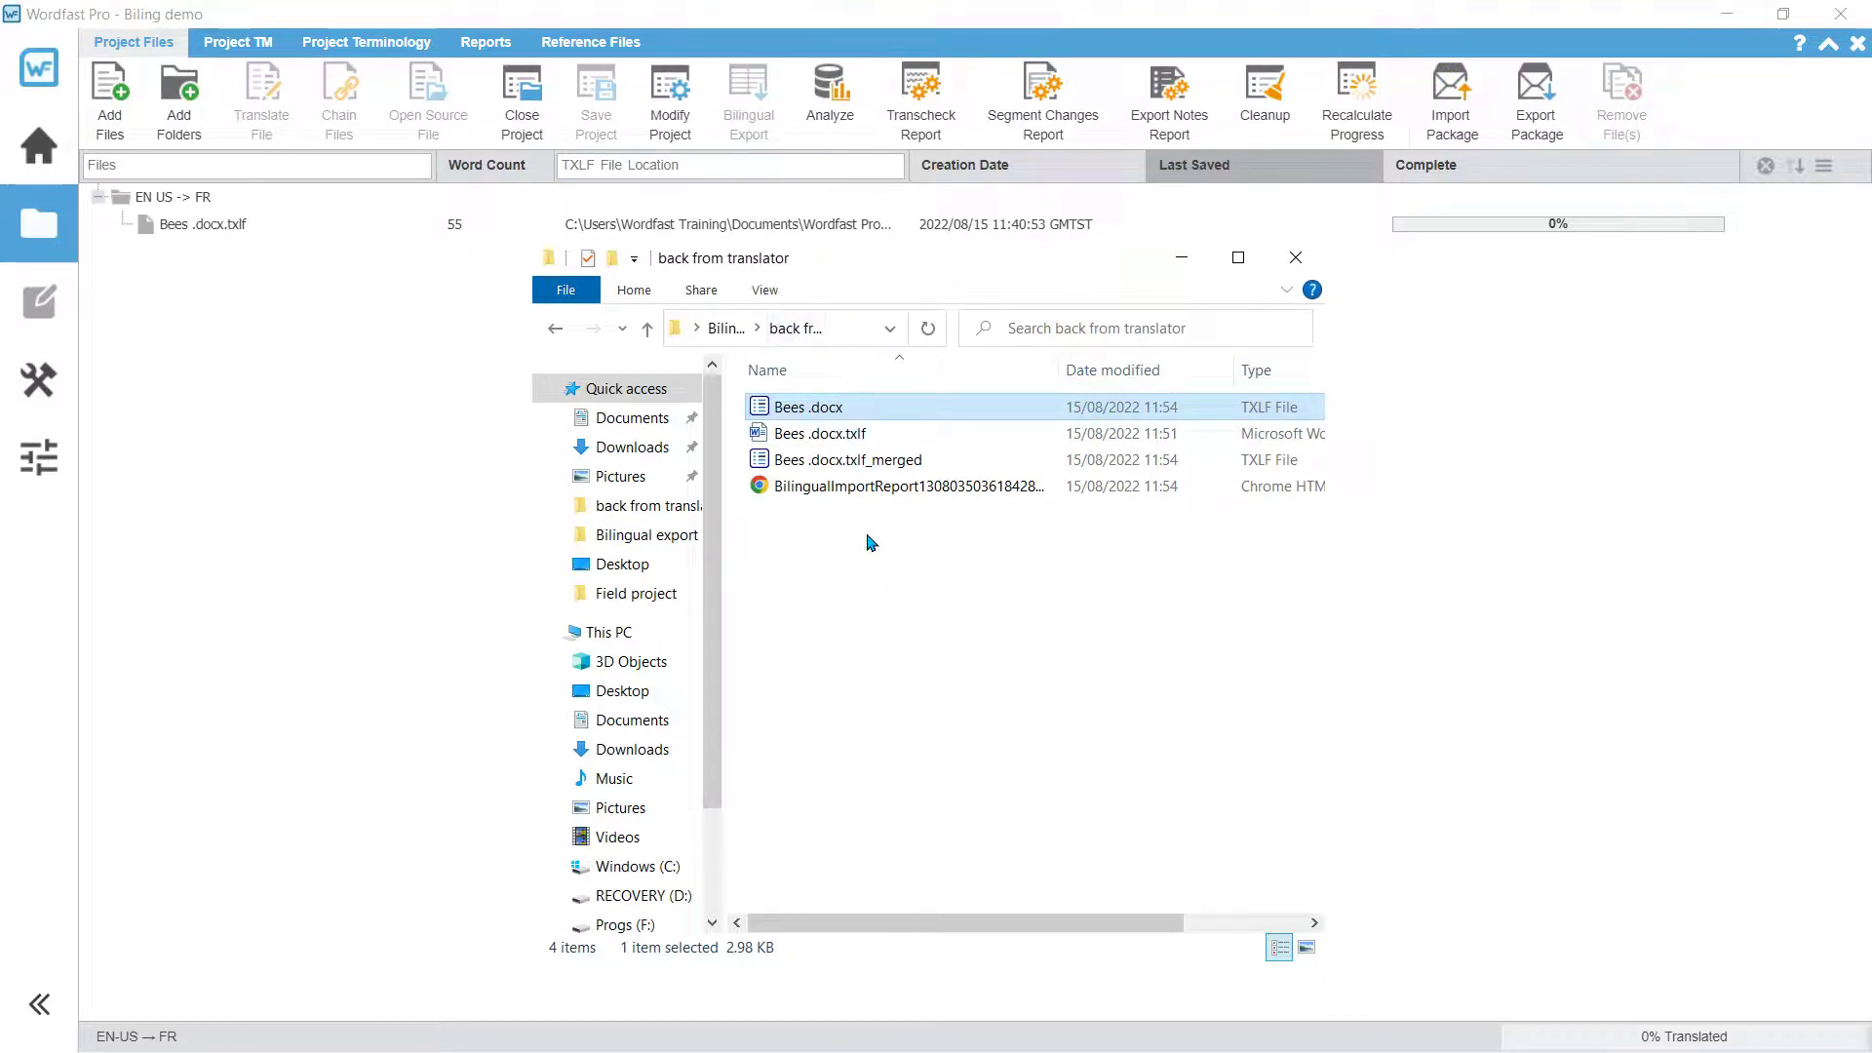
click(831, 462)
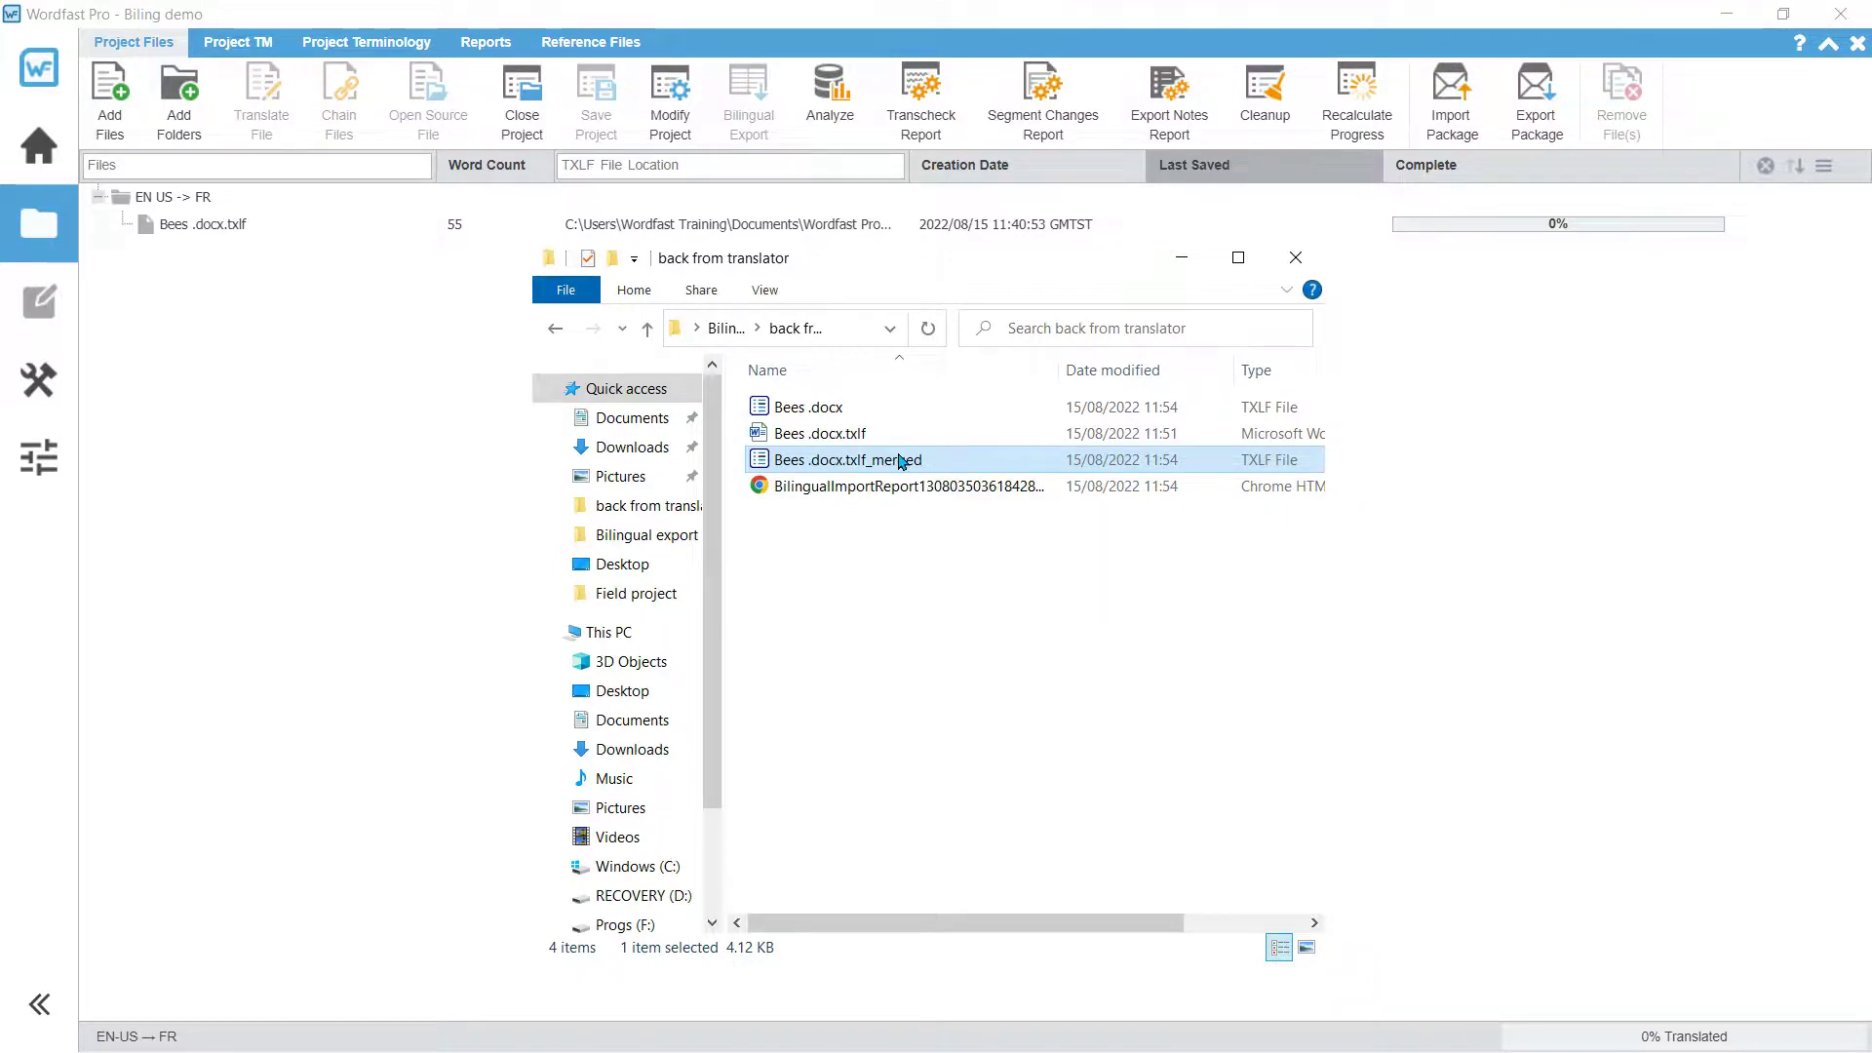
drag(897, 460, 383, 439)
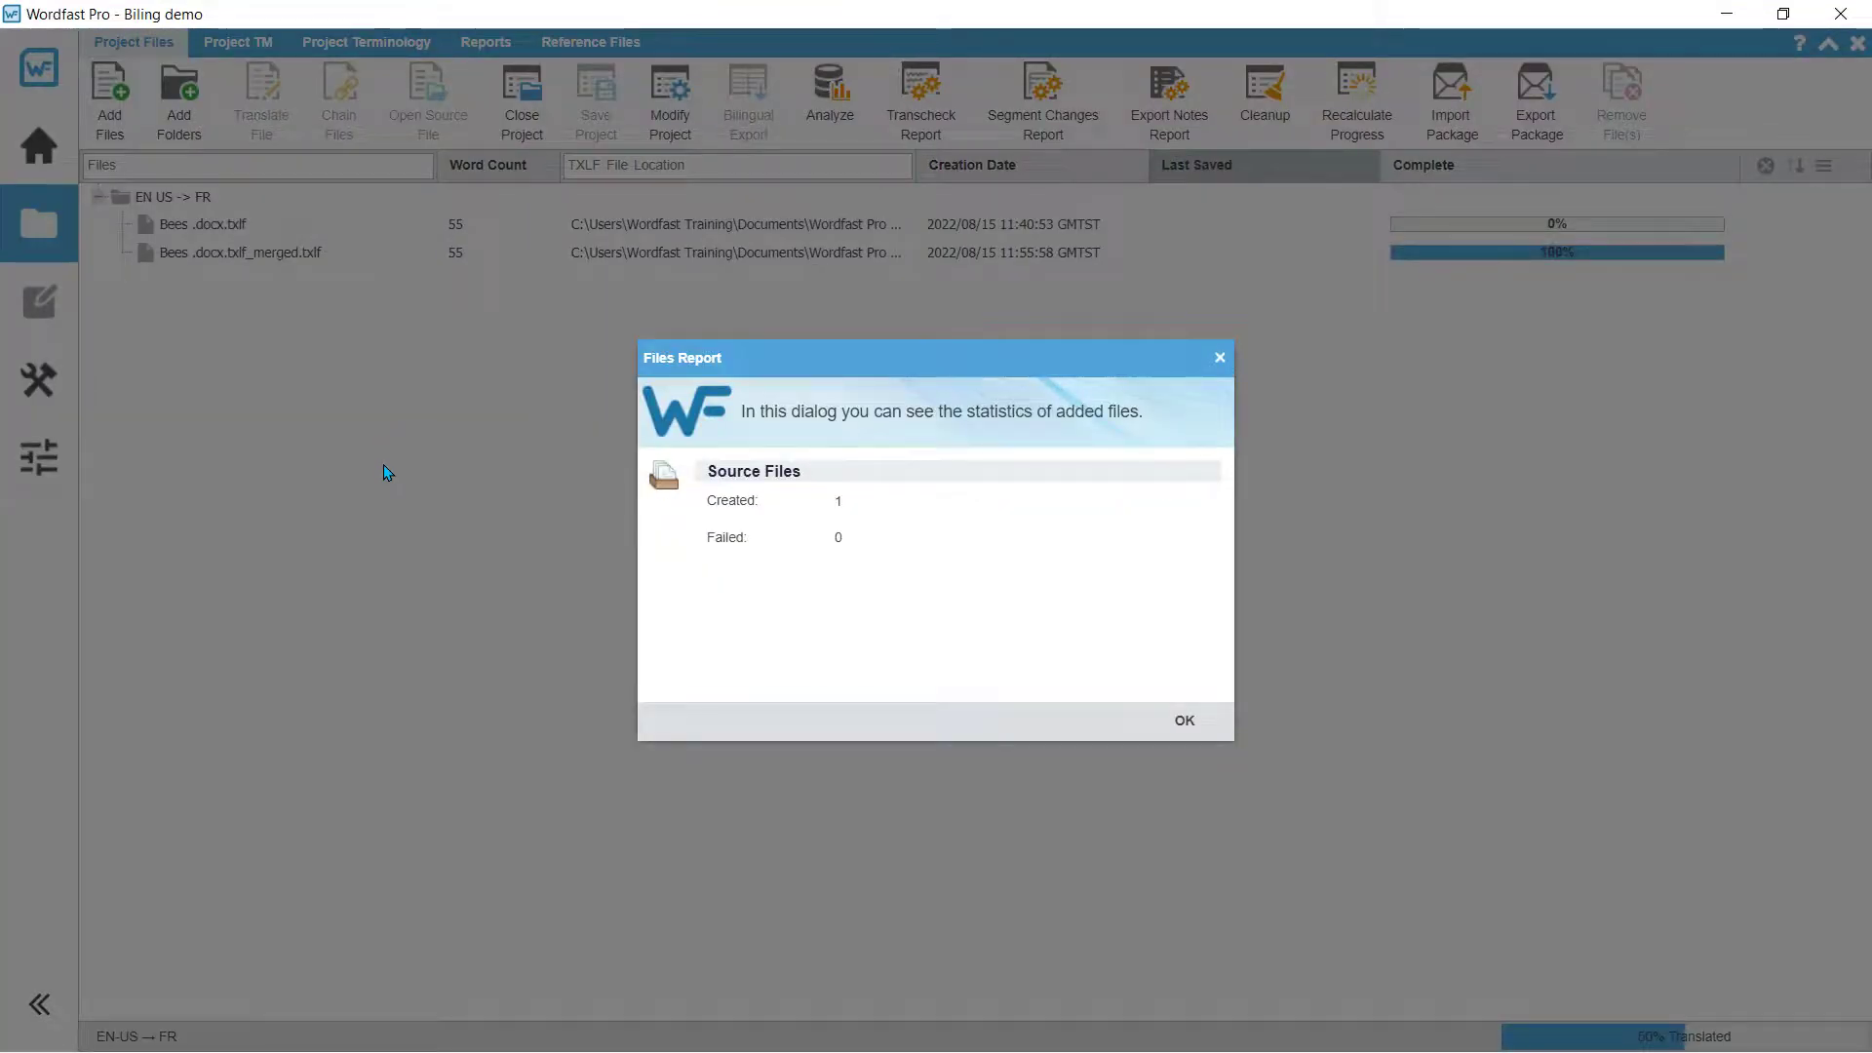
Close the Files Report, open Bees .docx.txlf_merged.txlf in the editor and hide the preview pane.
click(1187, 719)
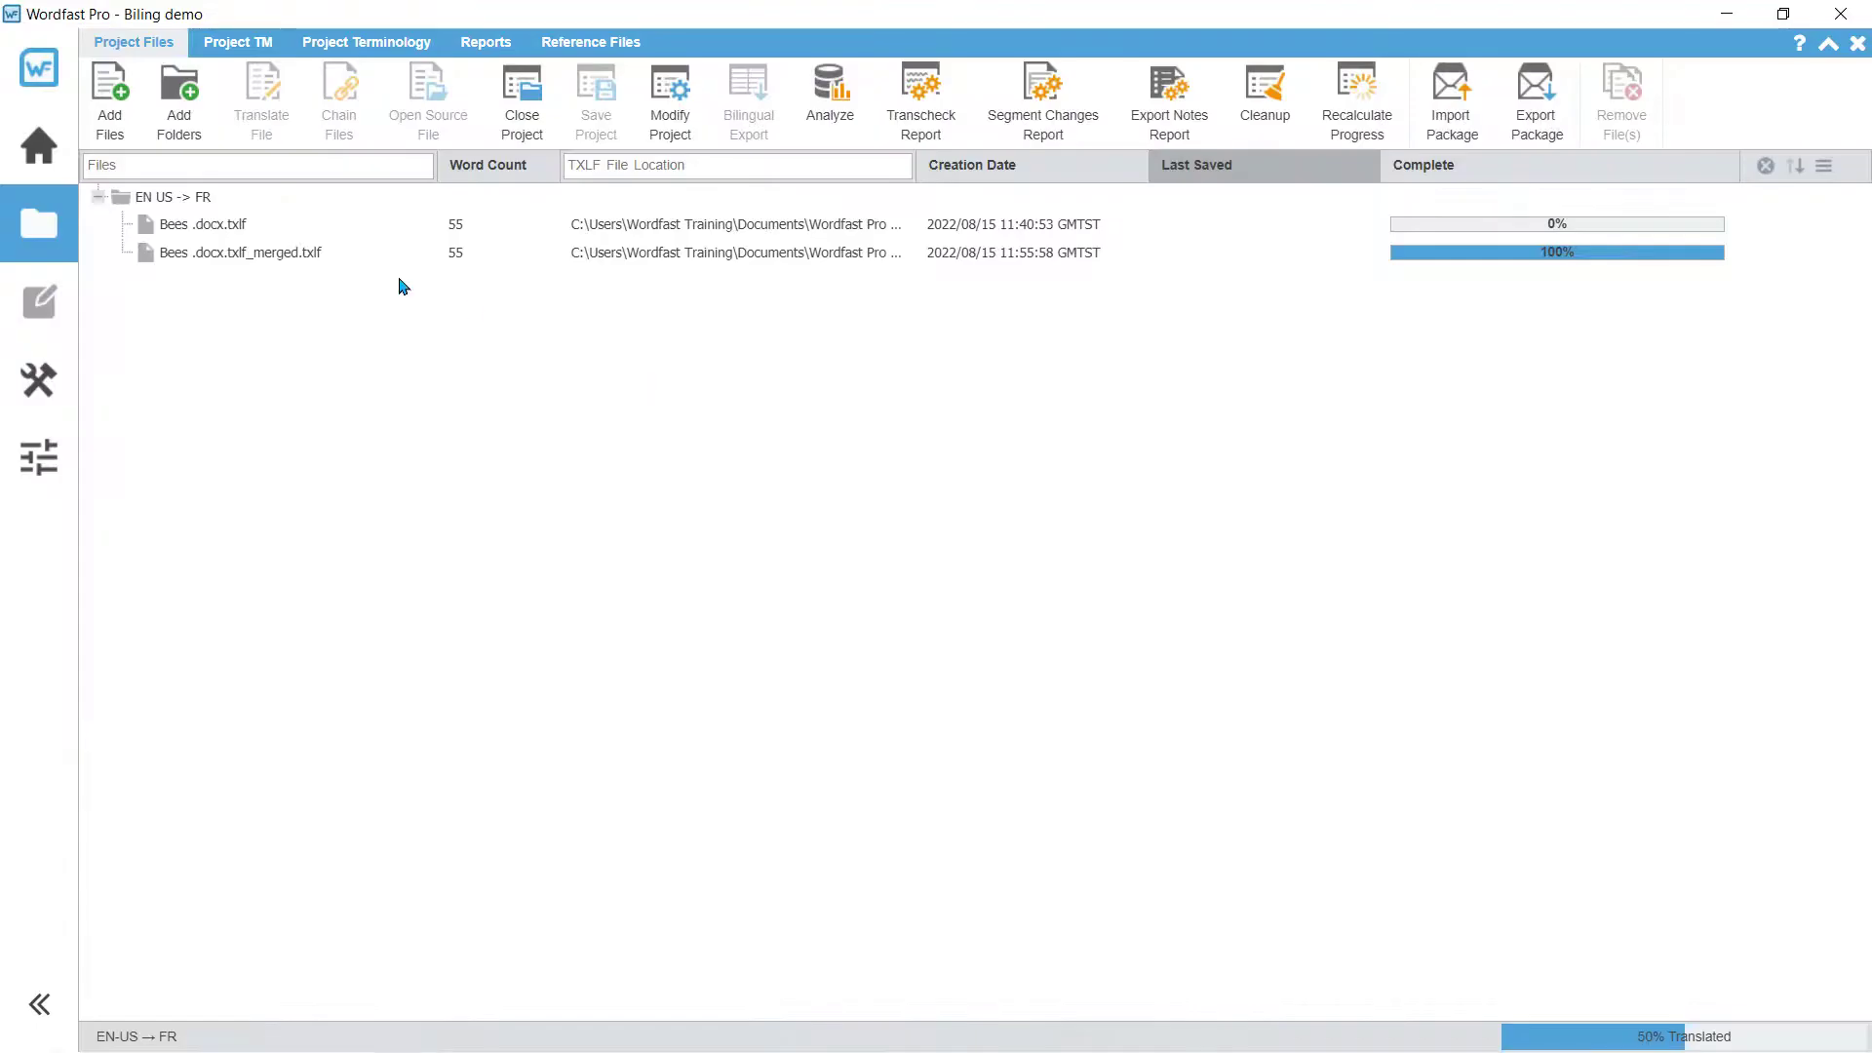
double_click(318, 255)
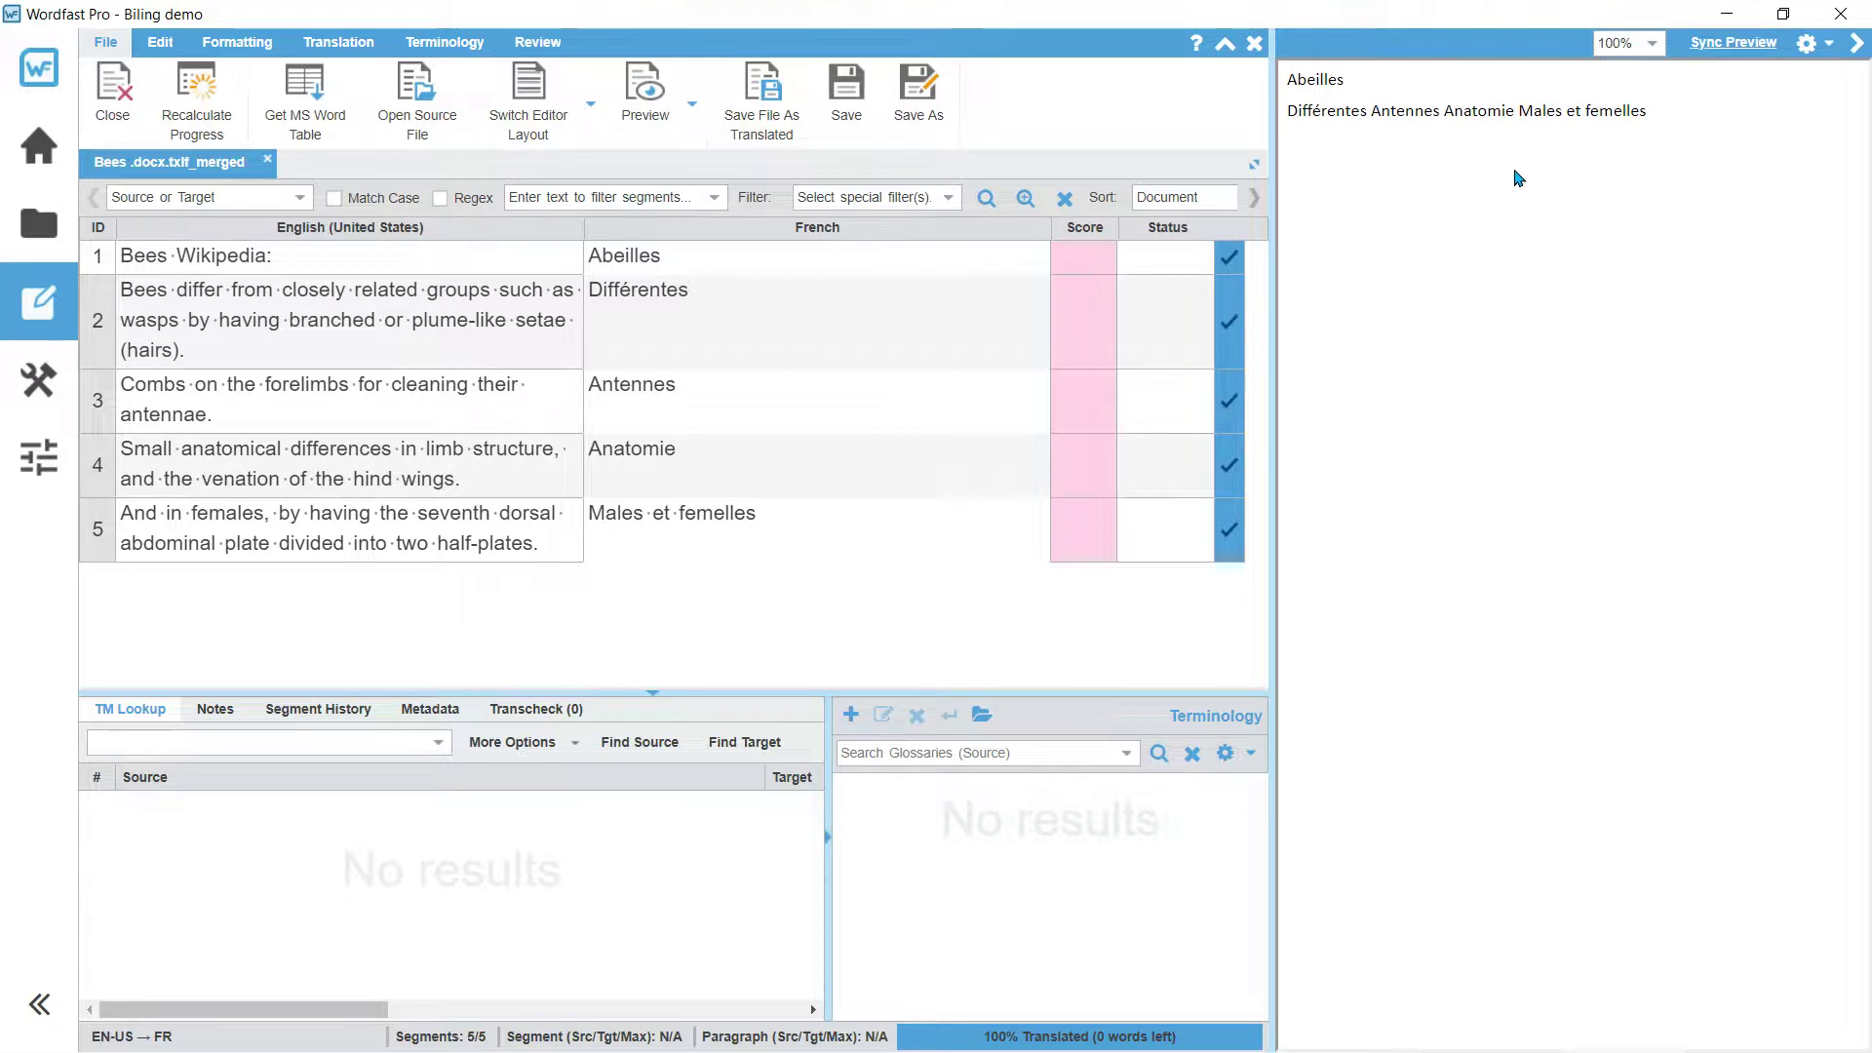
click(1857, 43)
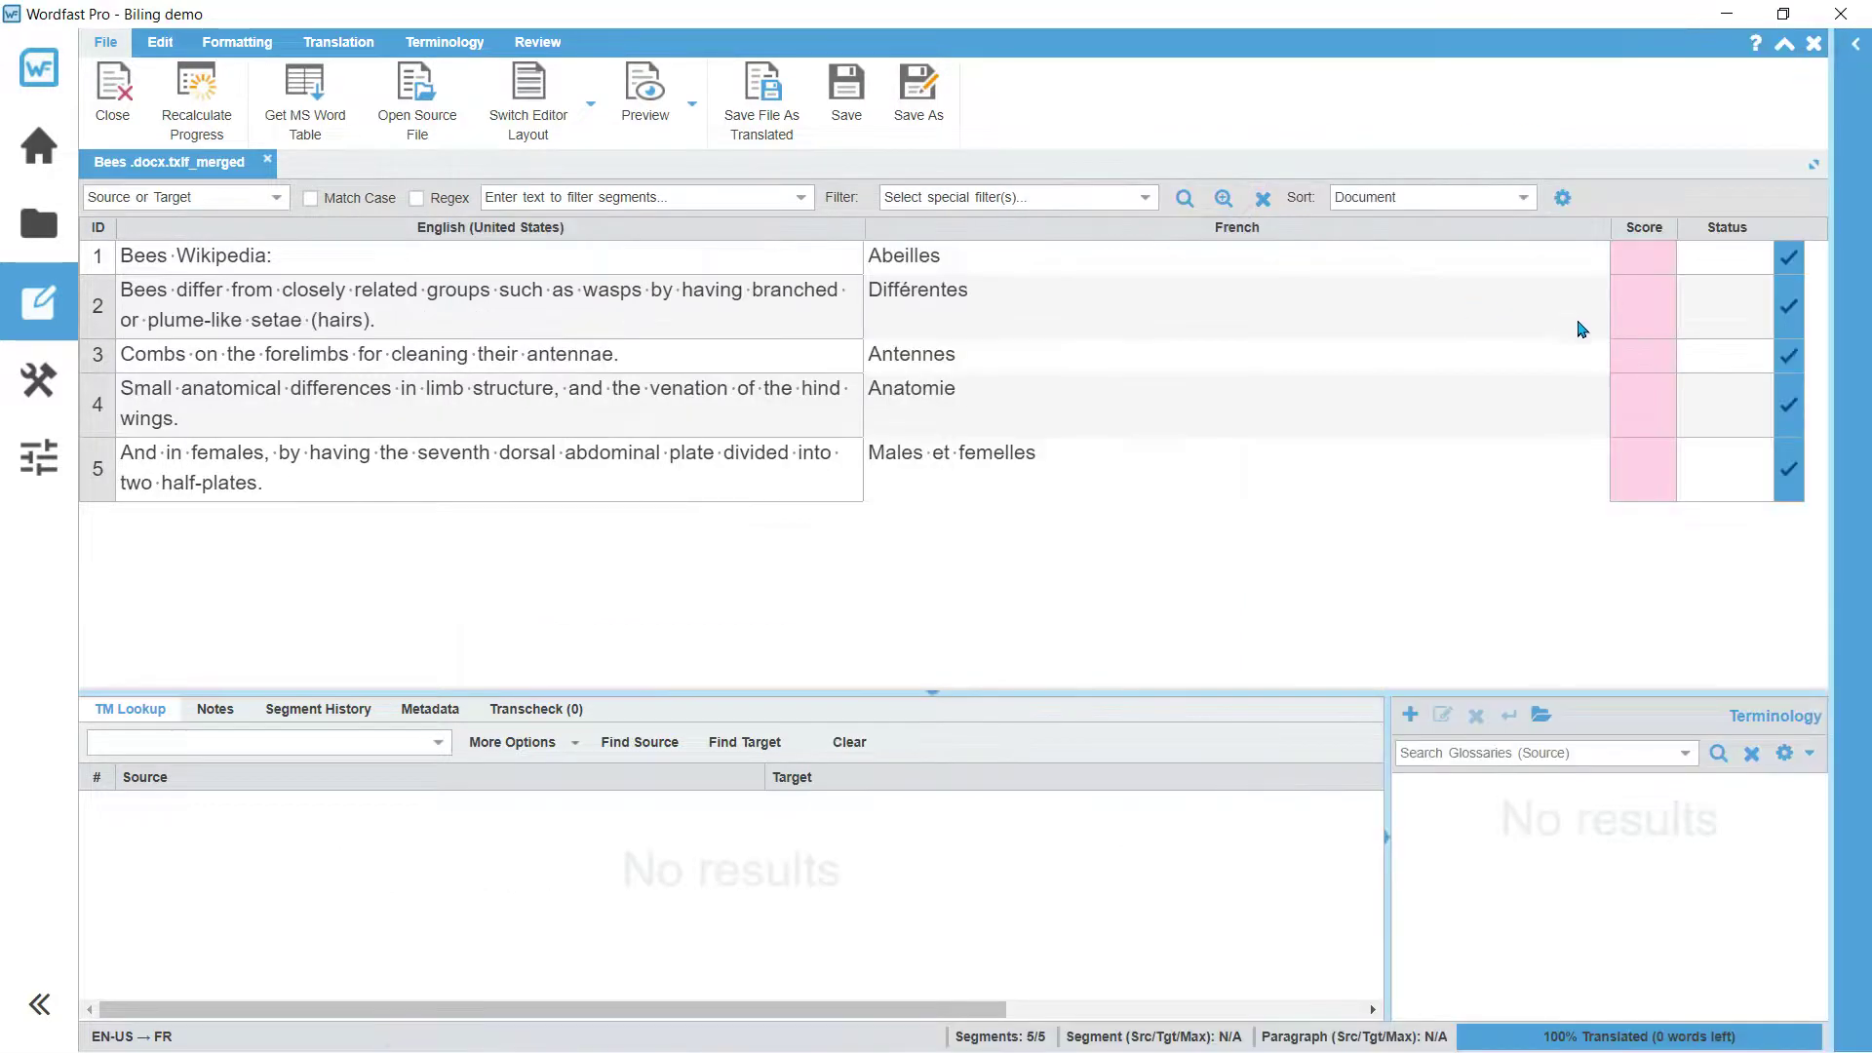